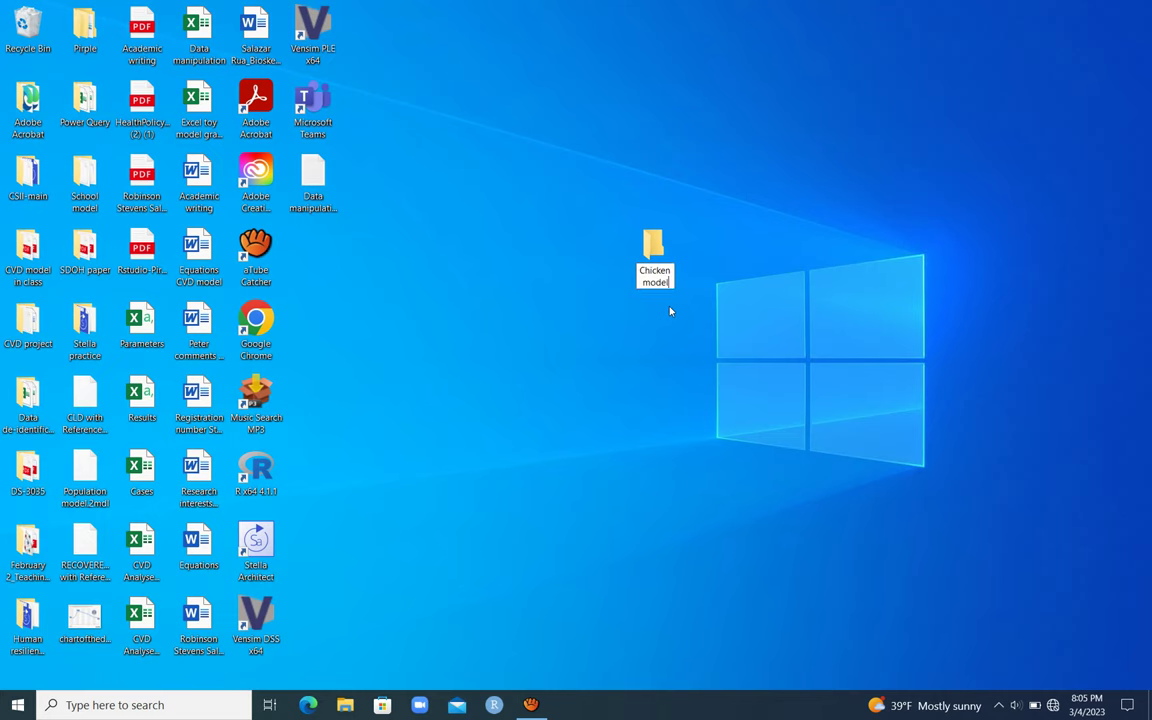
# Name the new desktop folder Chicken model and open Vensim PLE.
pyautogui.press('Return')
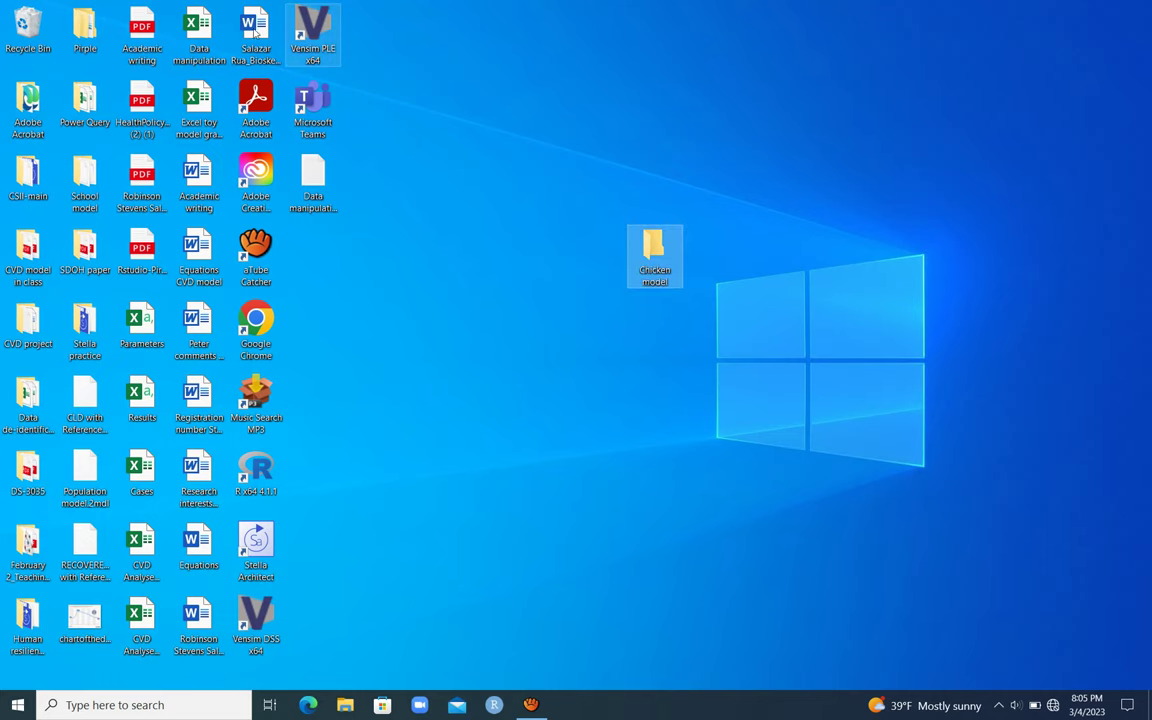
pyautogui.doubleClick(309, 32)
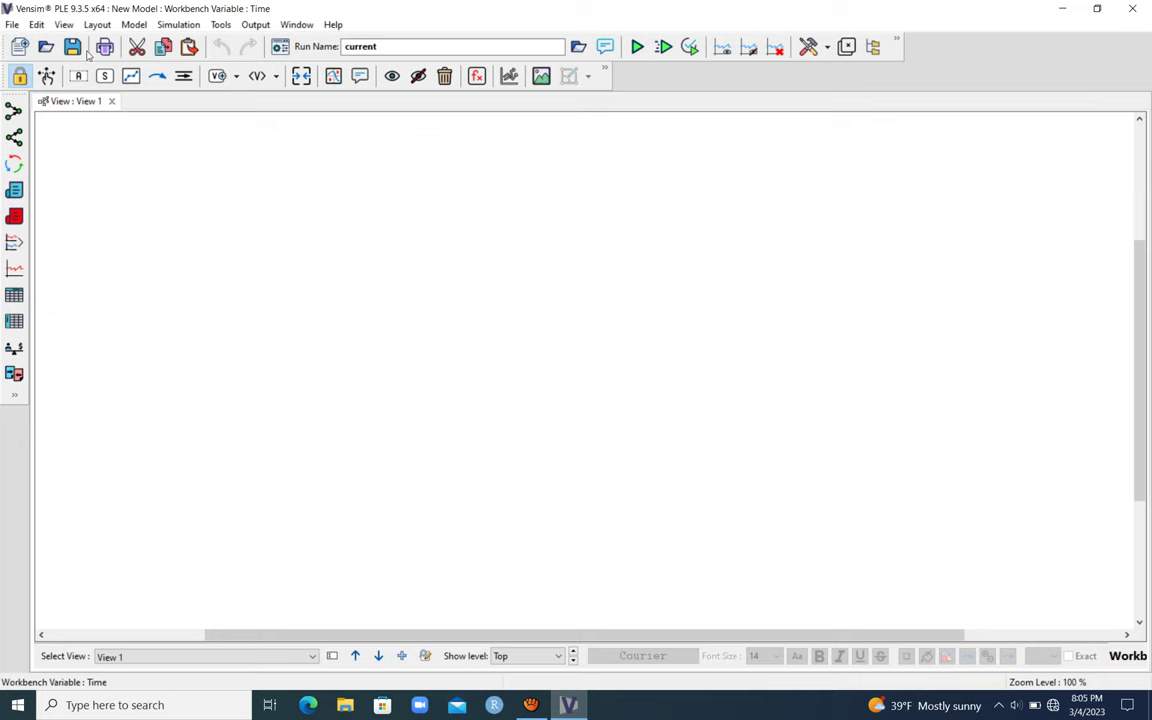
# Save the new model as SFD chicken model in the Chicken model folder on the desktop.
pyautogui.click(12, 24)
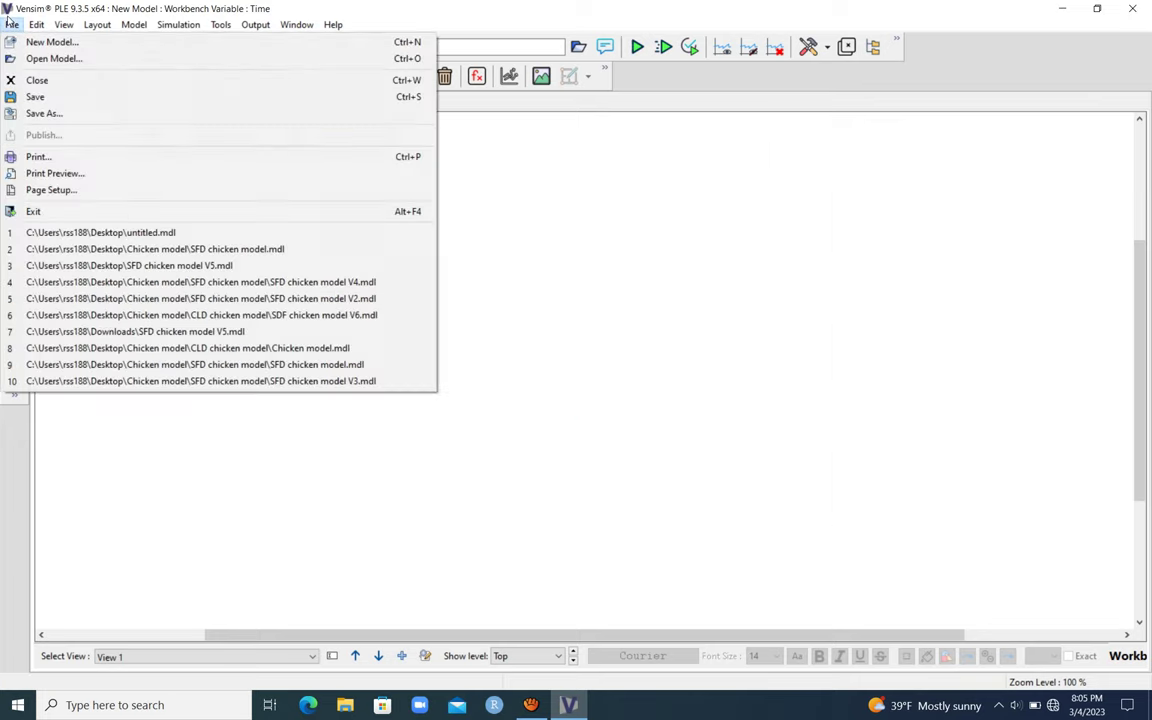
pyautogui.click(47, 96)
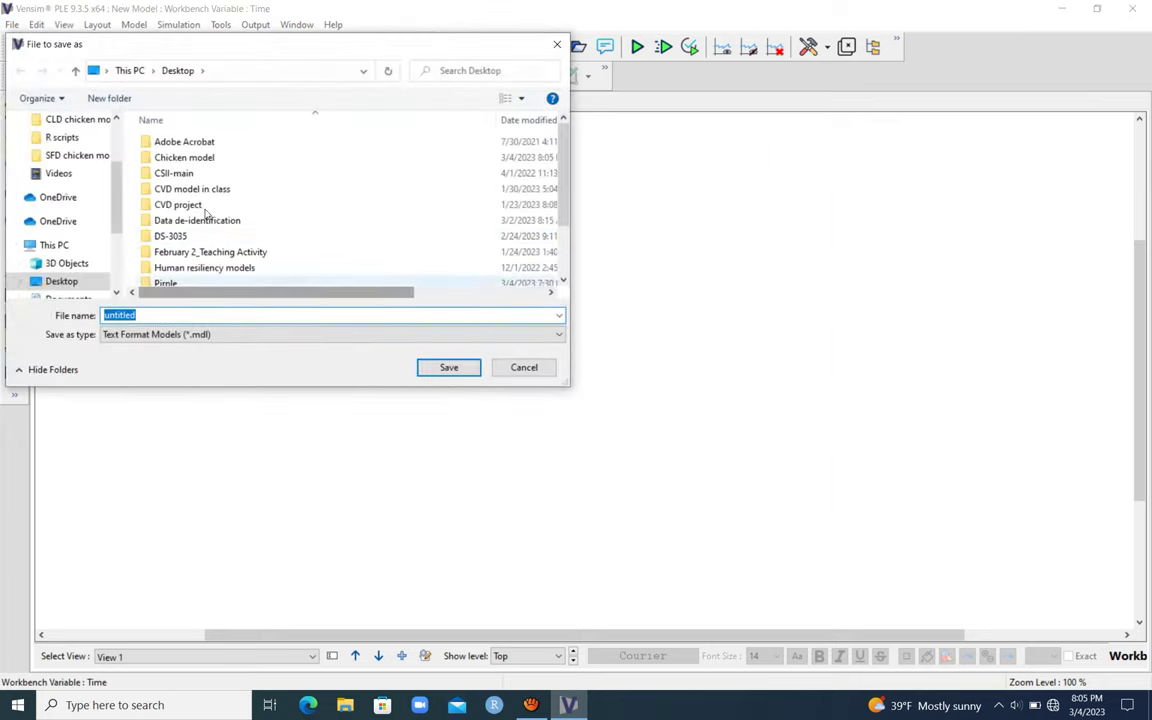
pyautogui.click(70, 228)
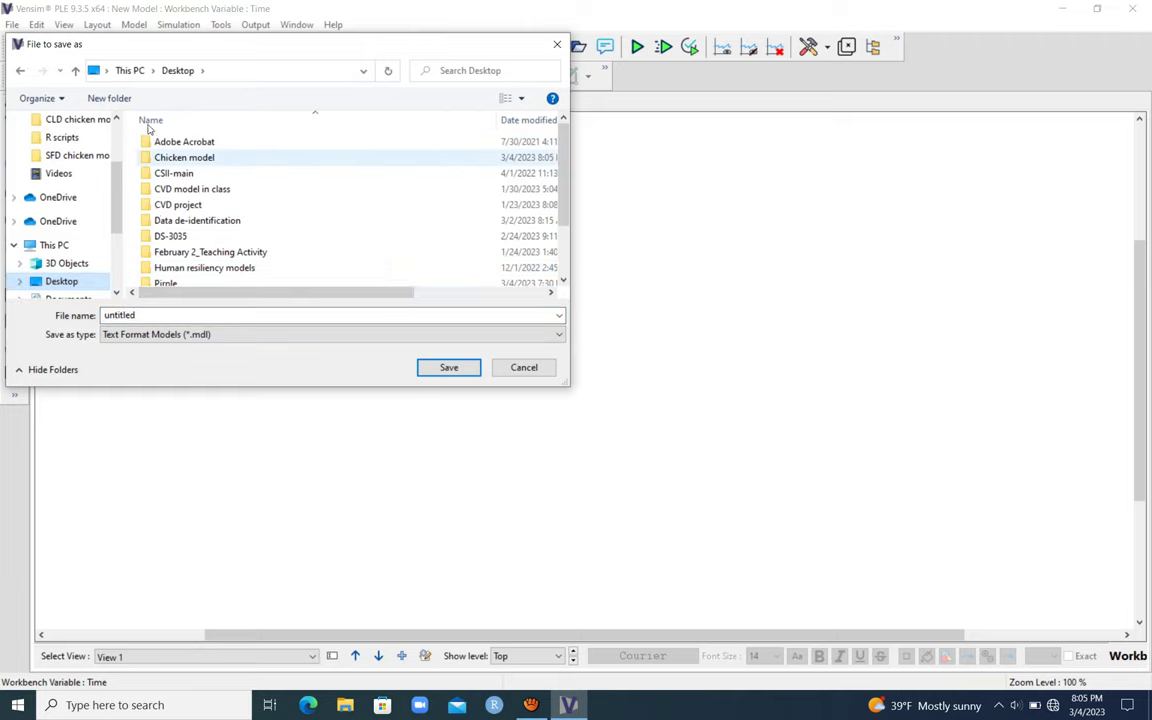
pyautogui.doubleClick(184, 157)
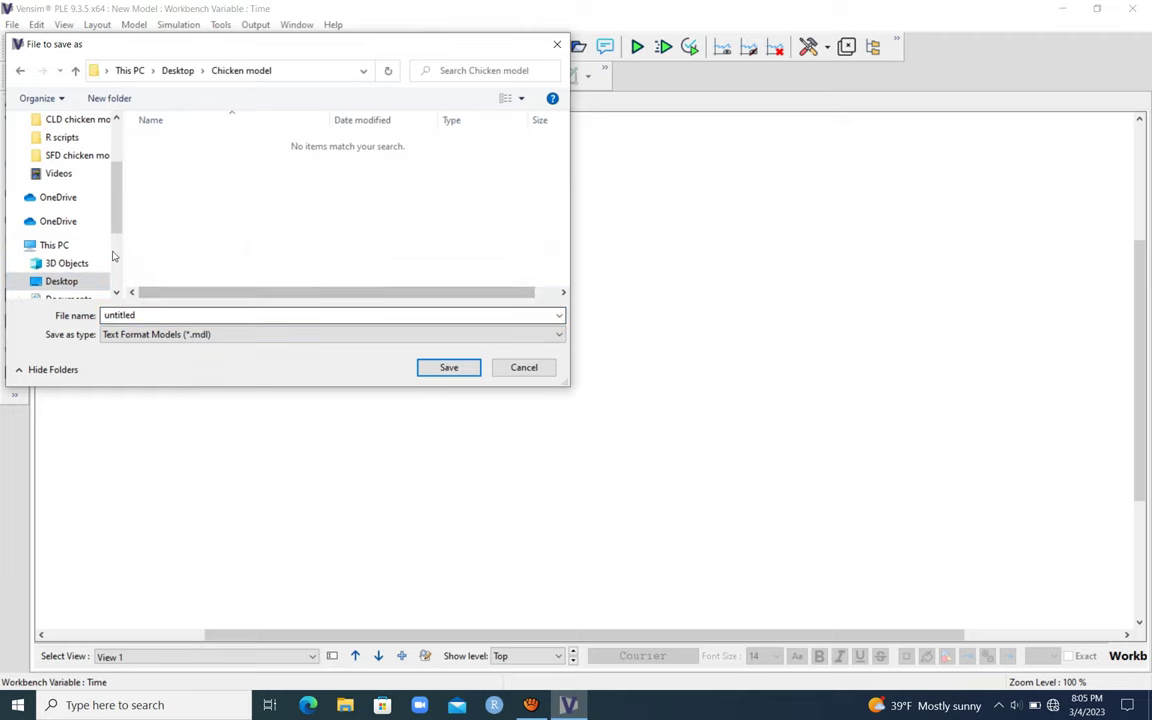
pyautogui.click(115, 315)
pyautogui.write('SFD chicken model')
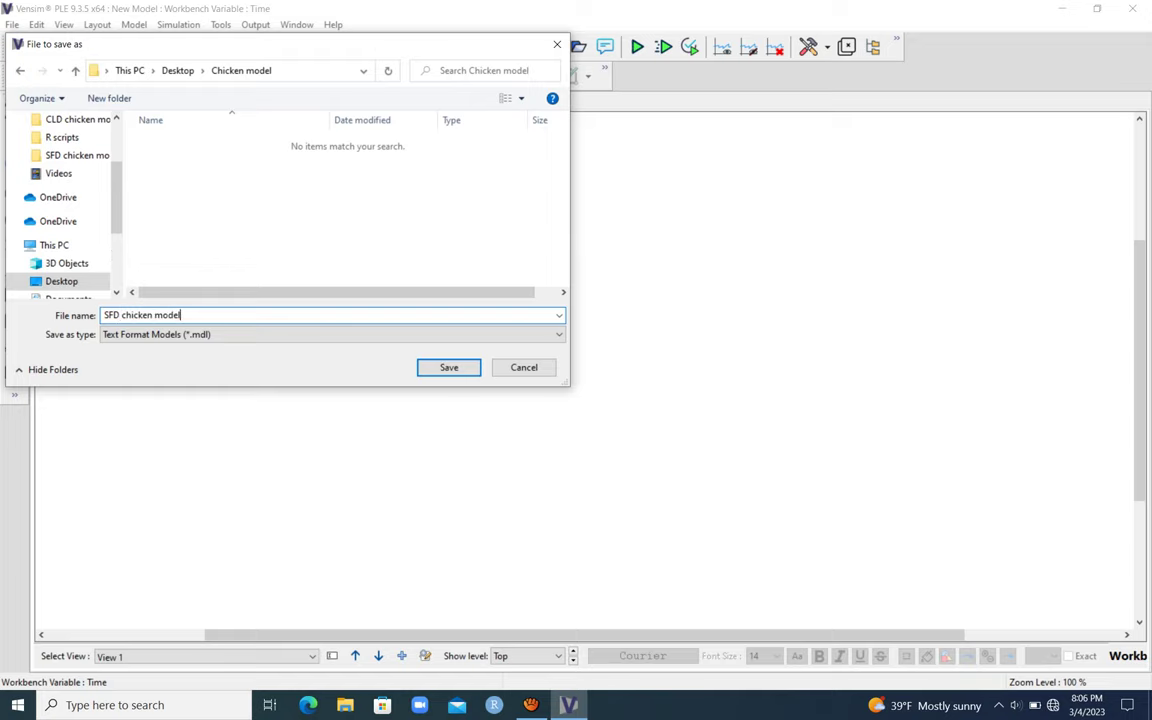
pyautogui.press('Return')
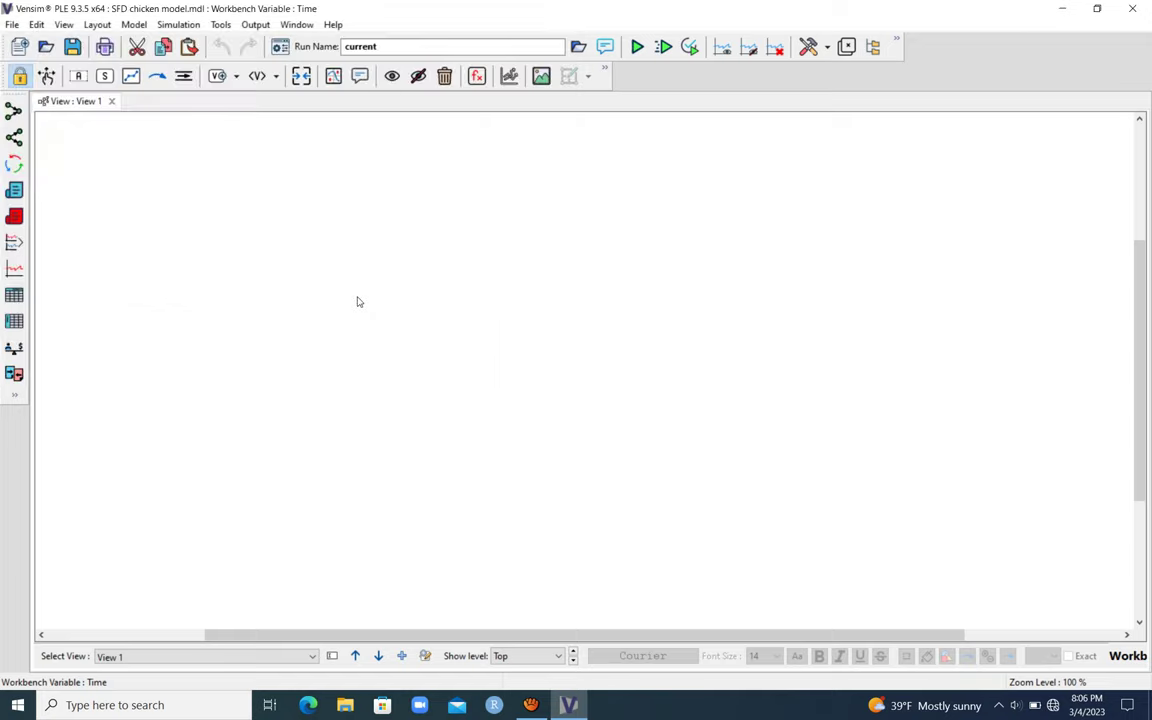
# Set the model's time units to Day and the final time to 50.
pyautogui.click(124, 24)
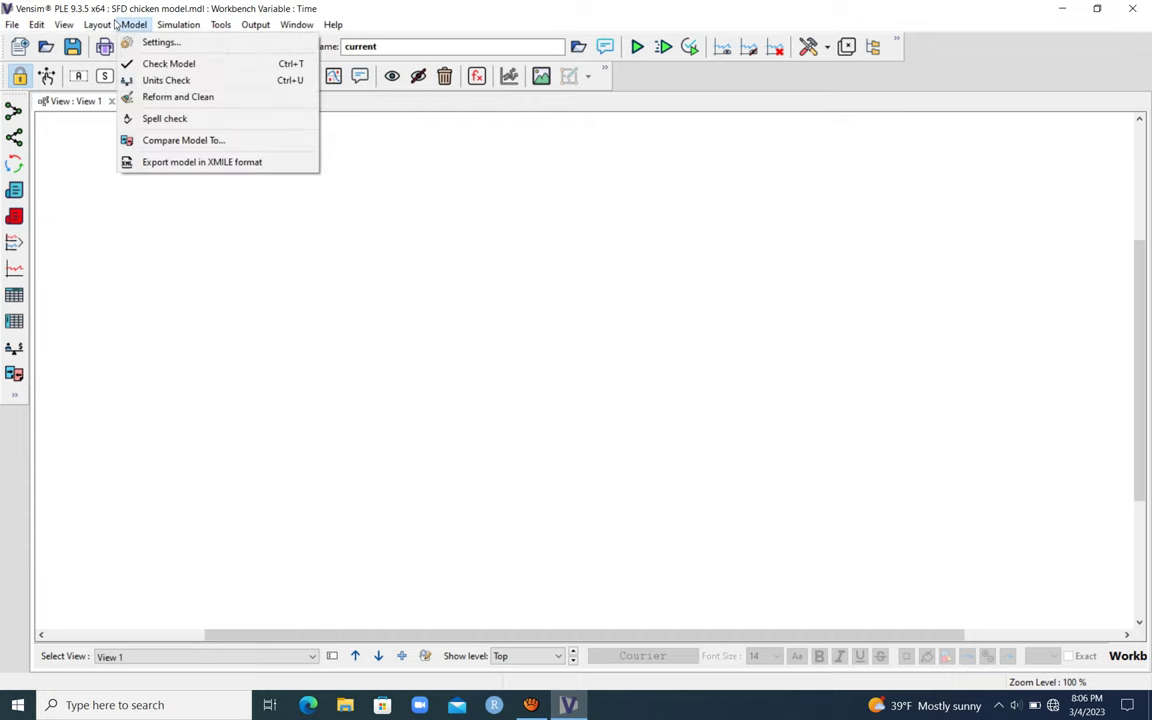
pyautogui.click(122, 40)
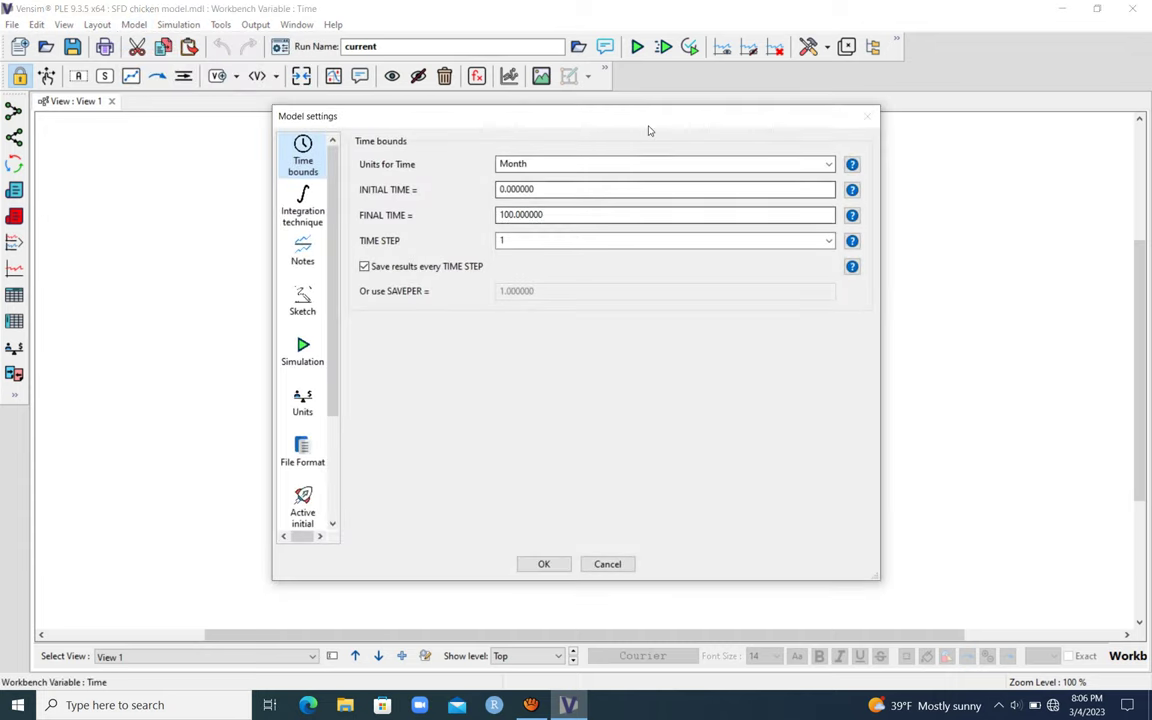
pyautogui.click(828, 164)
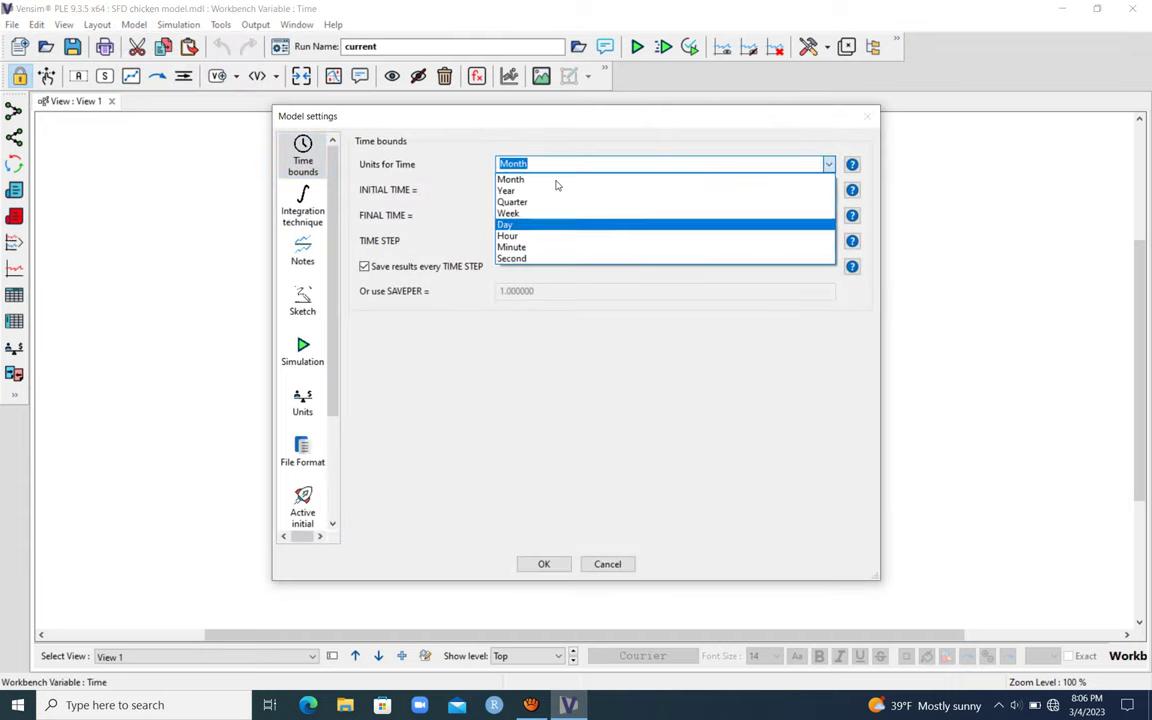
pyautogui.click(695, 226)
pyautogui.click(508, 215)
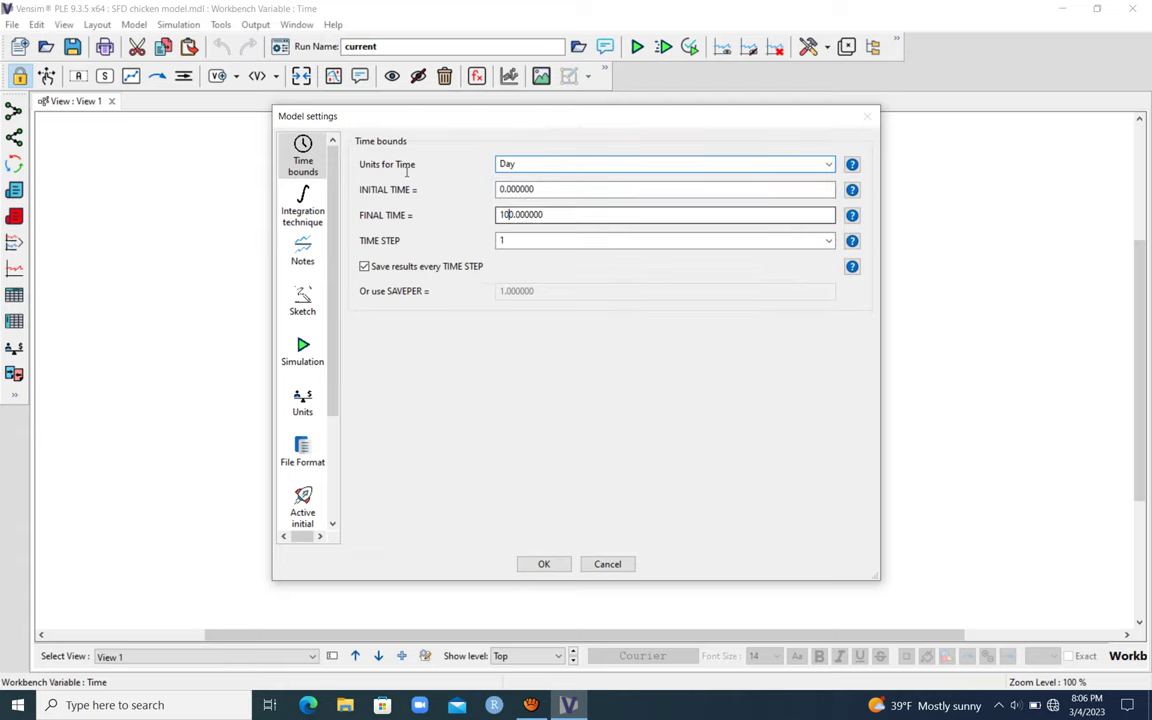
pyautogui.write('3')
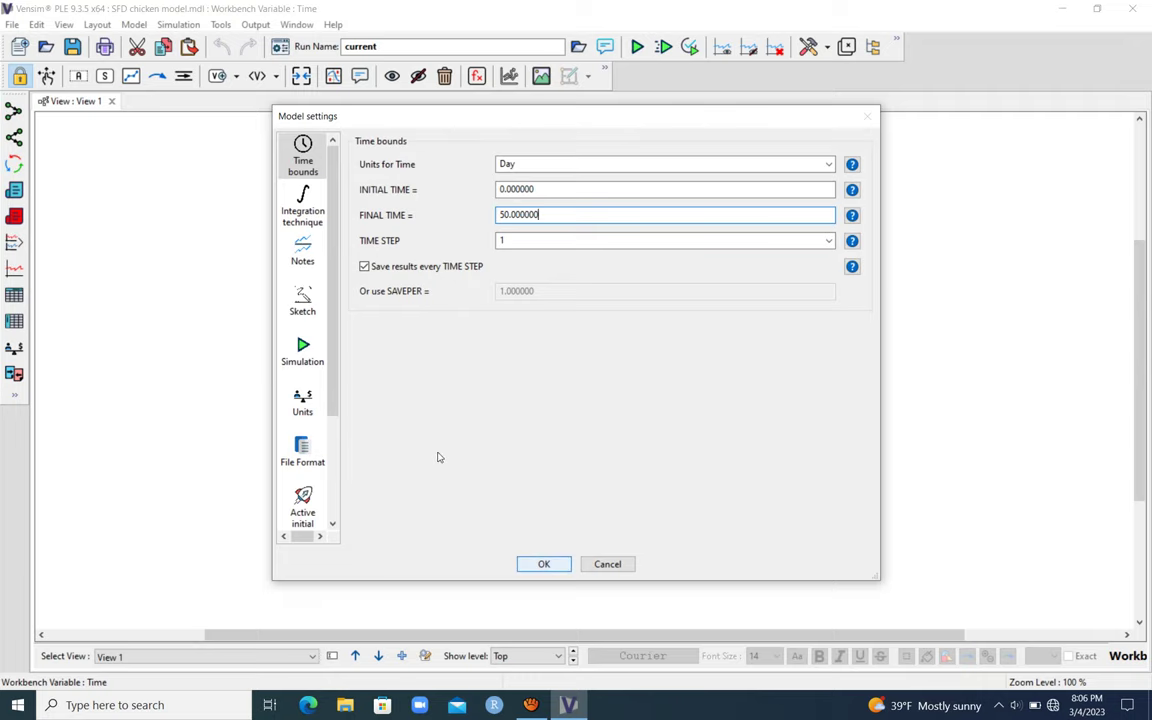
pyautogui.press('Return')
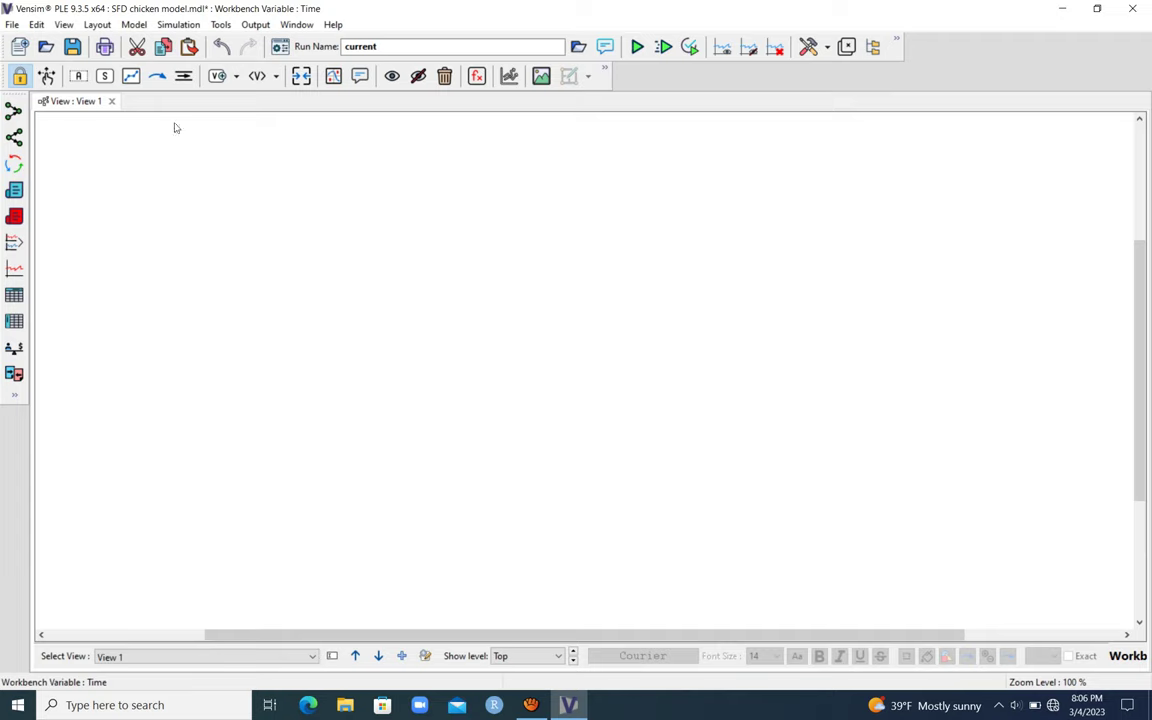
# Add a stock named Chickens near the middle of the sketch.
pyautogui.click(104, 76)
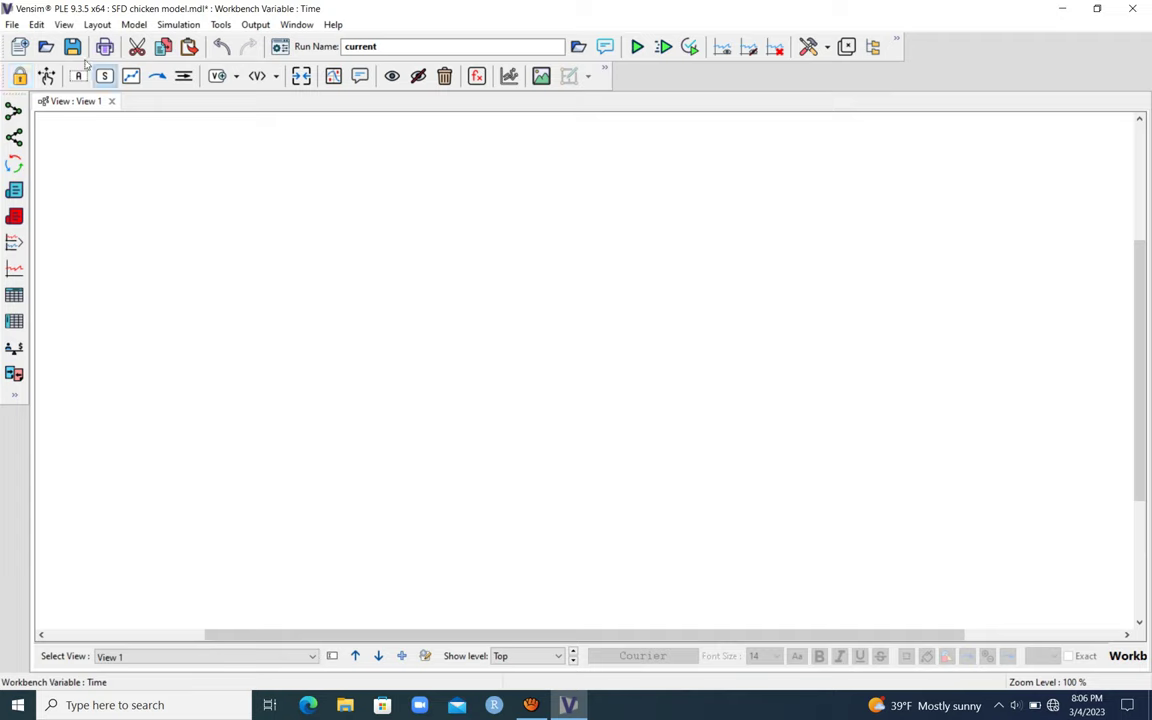
pyautogui.click(383, 265)
pyautogui.write('Chickens')
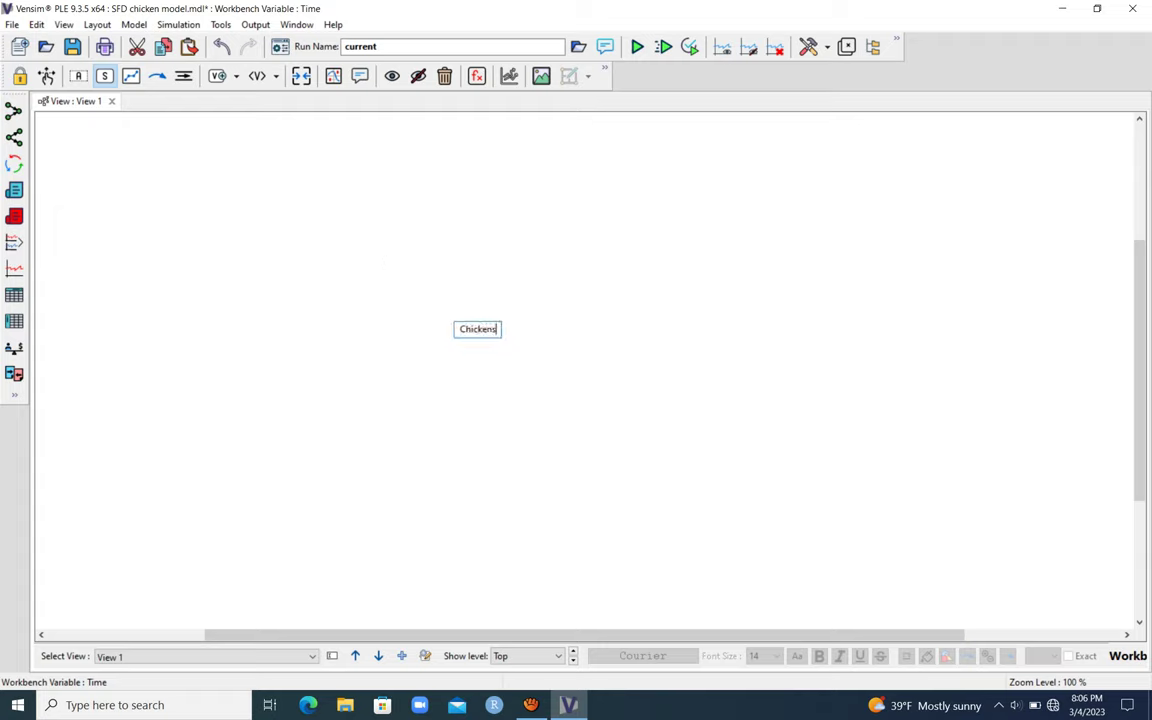
# Add an inflow named Births into the Chickens stock and an outflow named Deaths out of it.
pyautogui.click(183, 76)
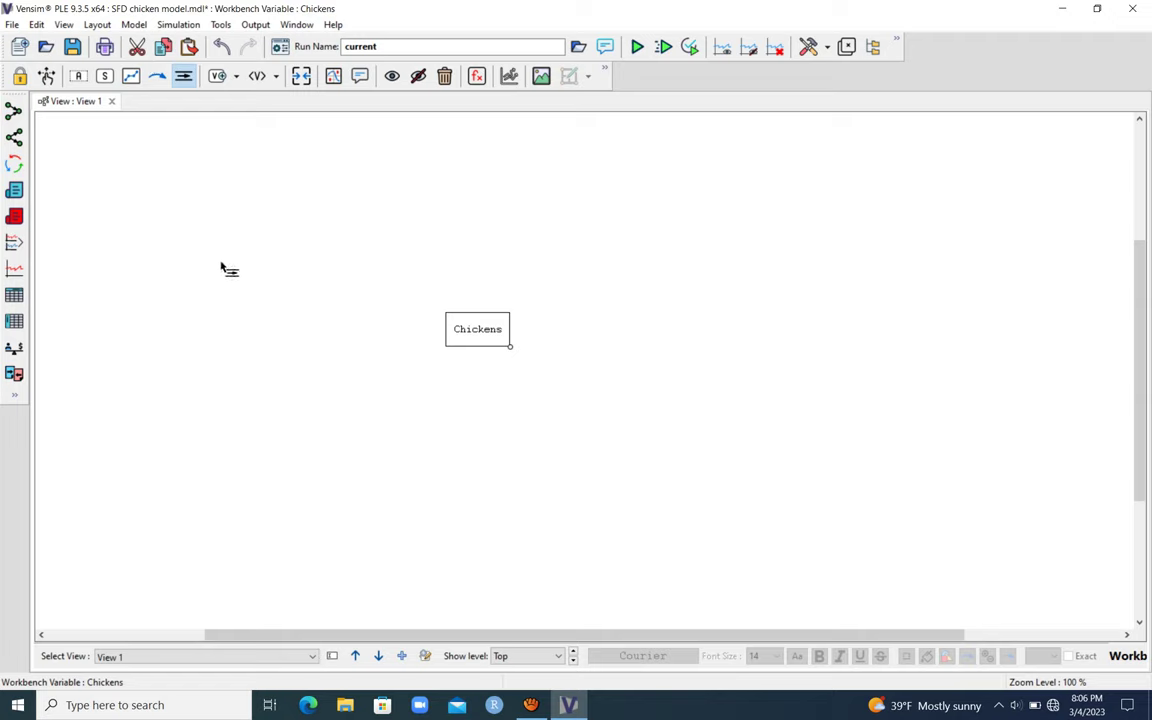
pyautogui.click(276, 327)
pyautogui.click(472, 329)
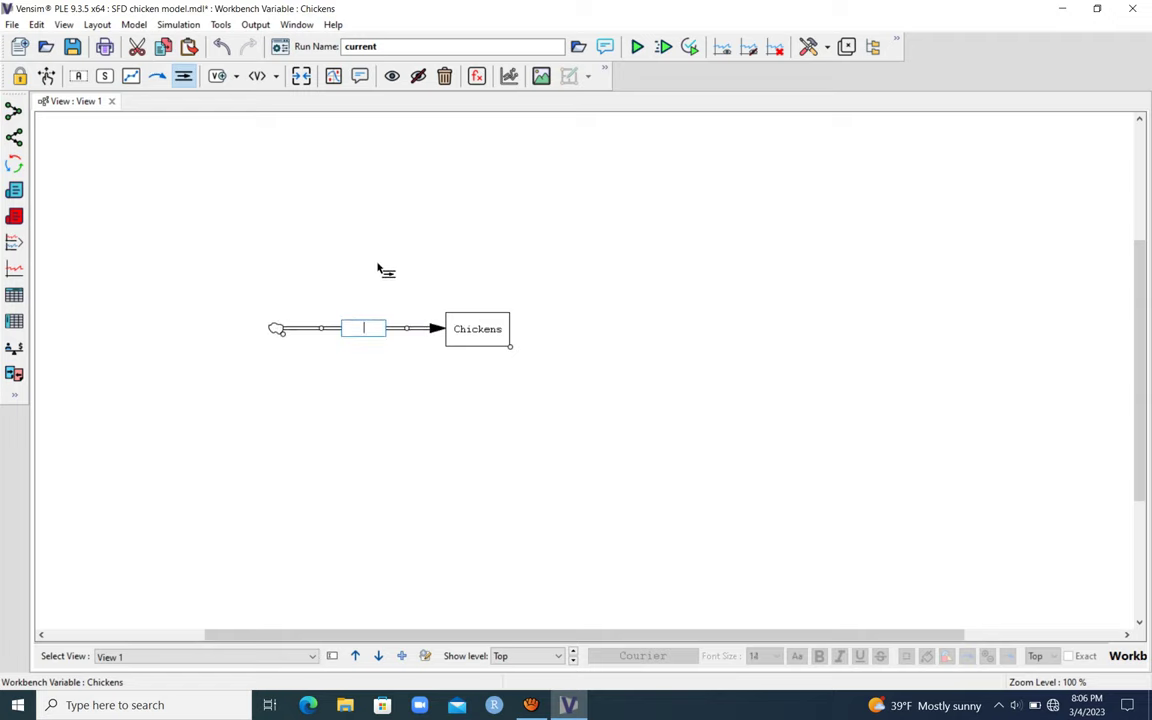
pyautogui.write('Births')
pyautogui.click(499, 329)
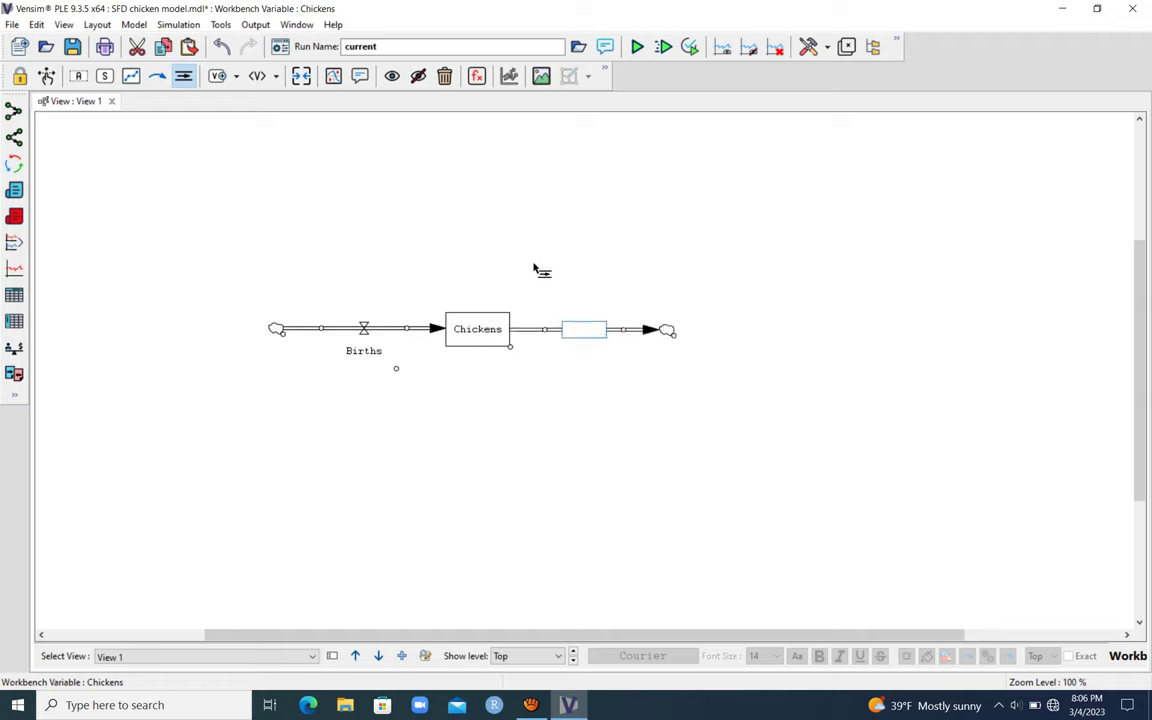
pyautogui.write('Deaths')
# Add the auxiliary variables Max. chicken capacity and Stress above the Chickens stock.
pyautogui.click(78, 76)
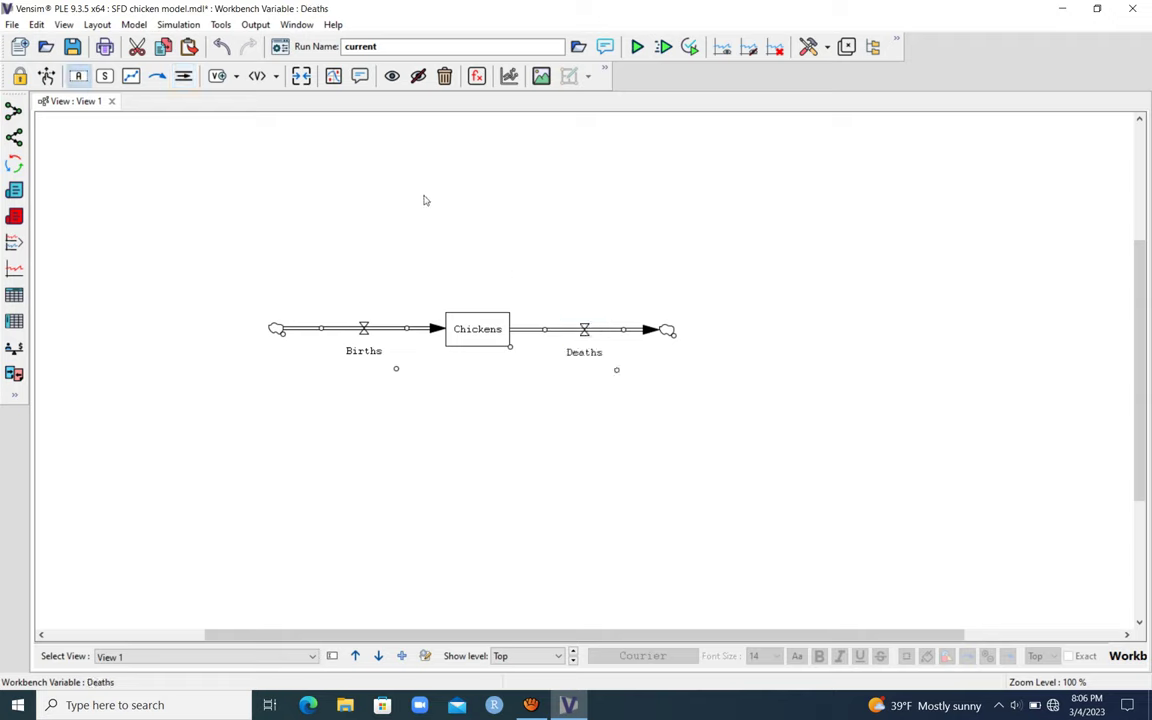
pyautogui.click(408, 115)
pyautogui.write('Max. chicken ')
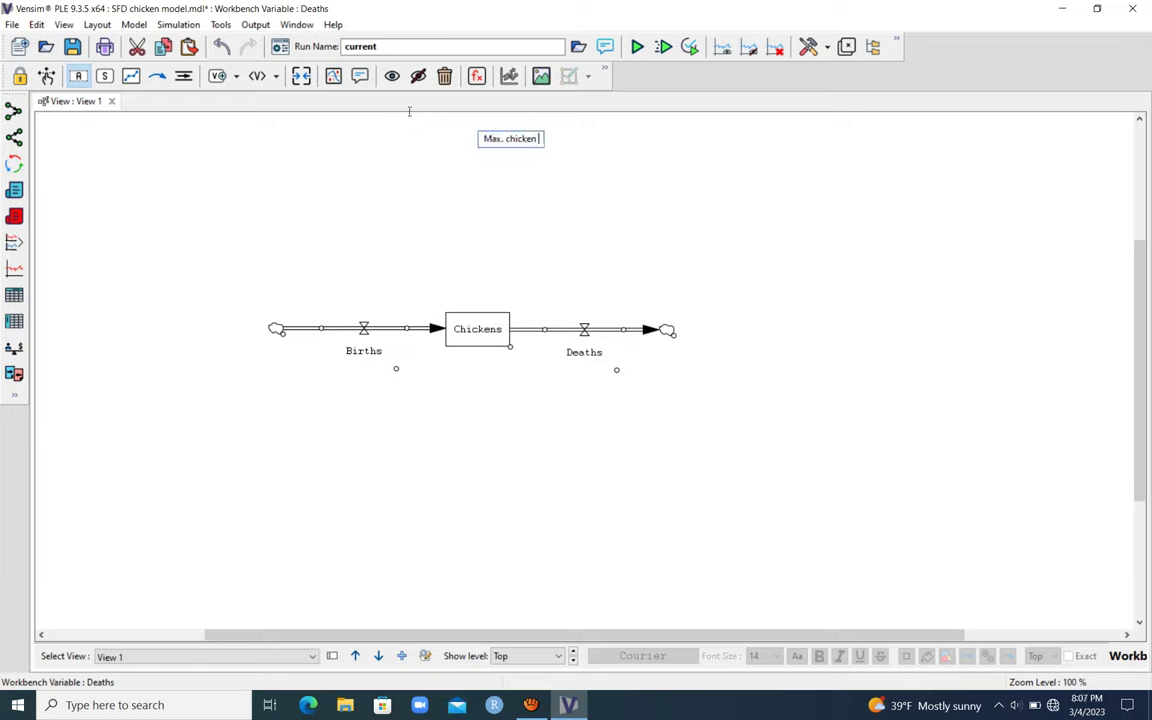
pyautogui.write('capacity')
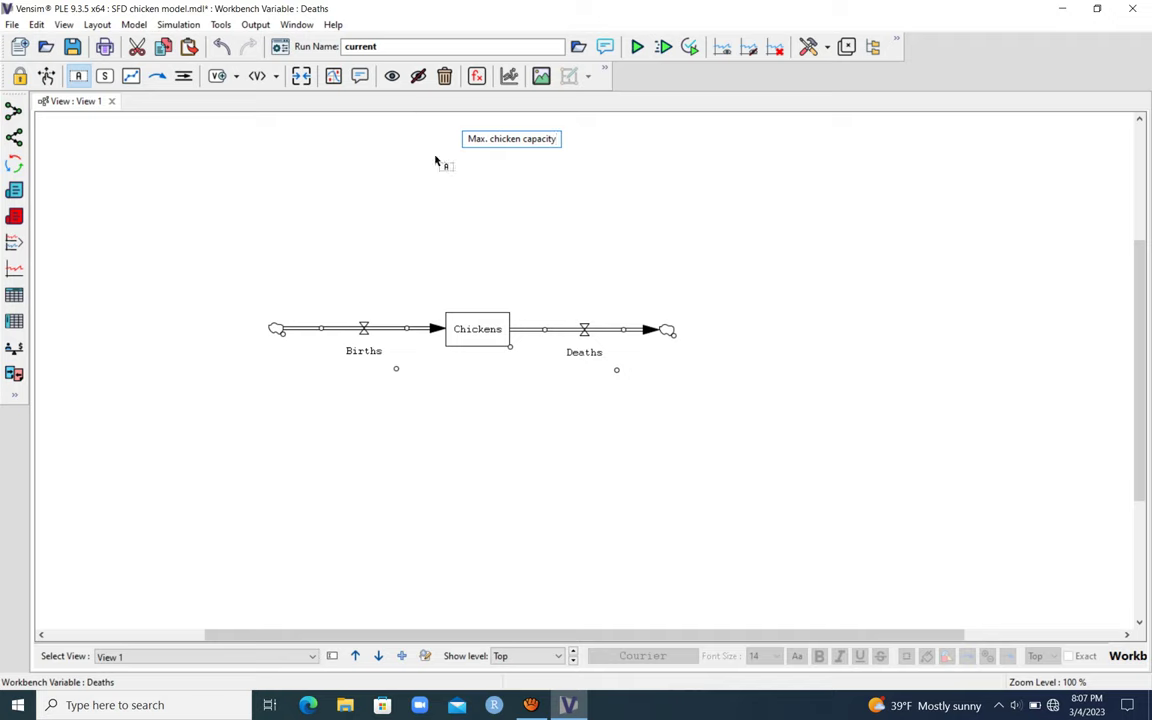
pyautogui.click(433, 157)
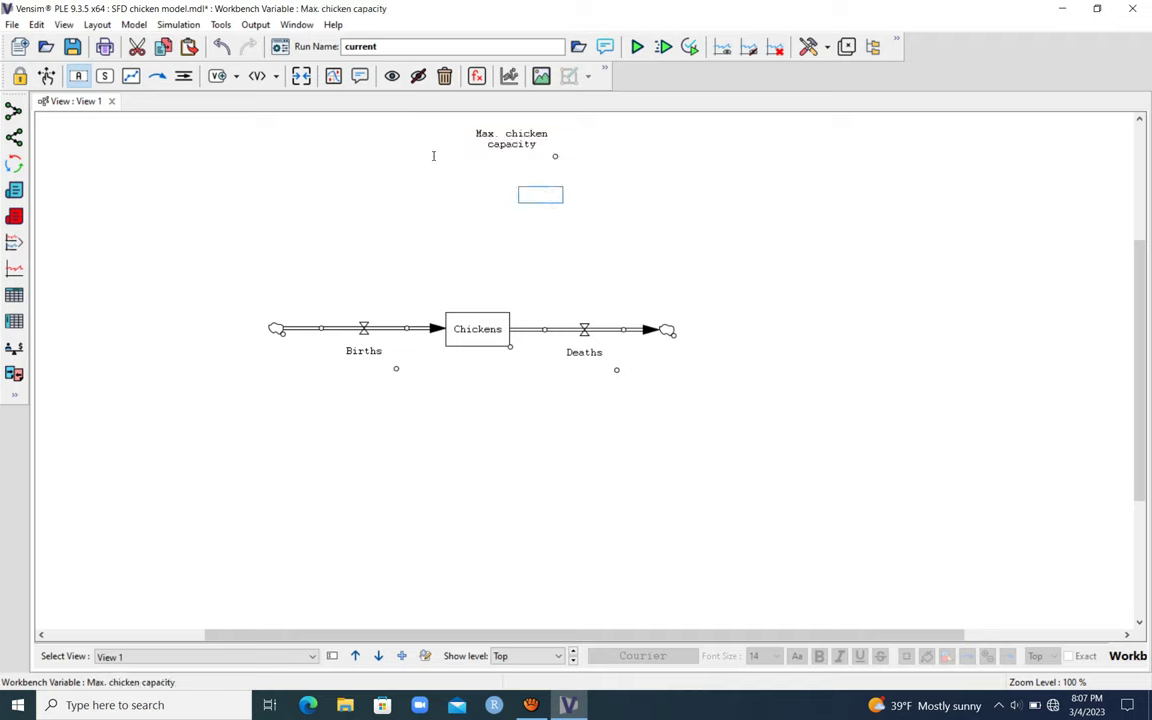
pyautogui.write('Stress')
pyautogui.press('Return')
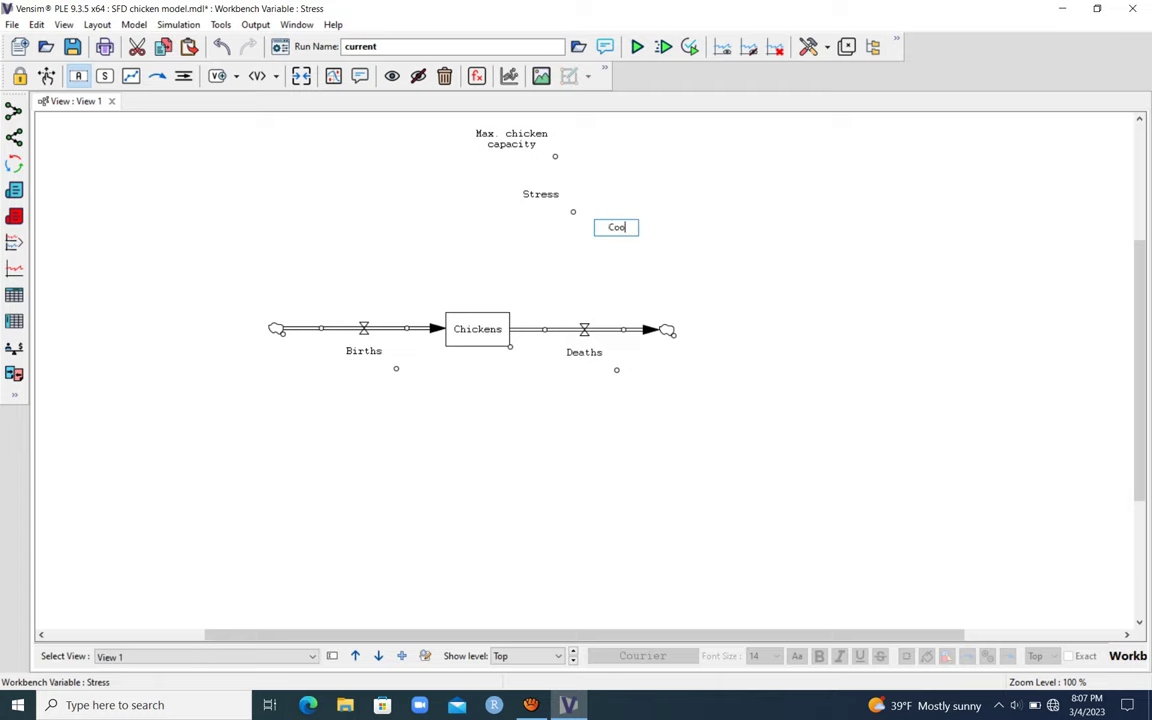
# Add the auxiliary variables Cross roading, Death risk and Normal death risk above the Deaths flow.
pyautogui.write('Cross roading')
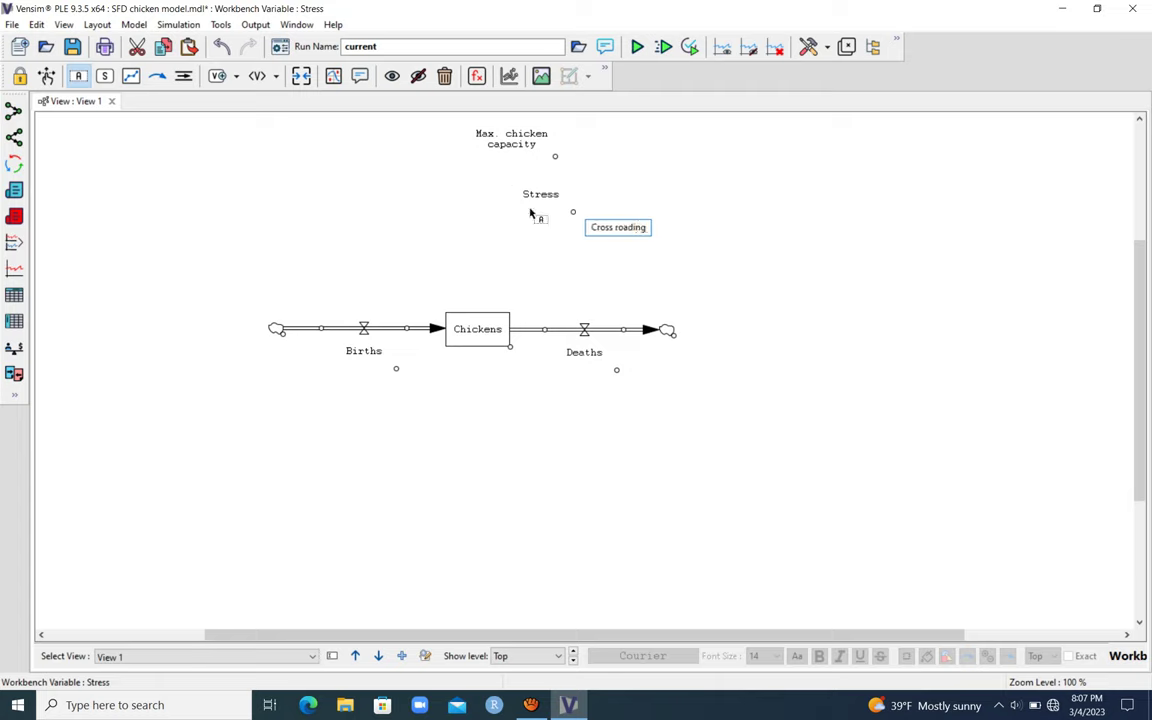
pyautogui.press('Return')
pyautogui.write('De')
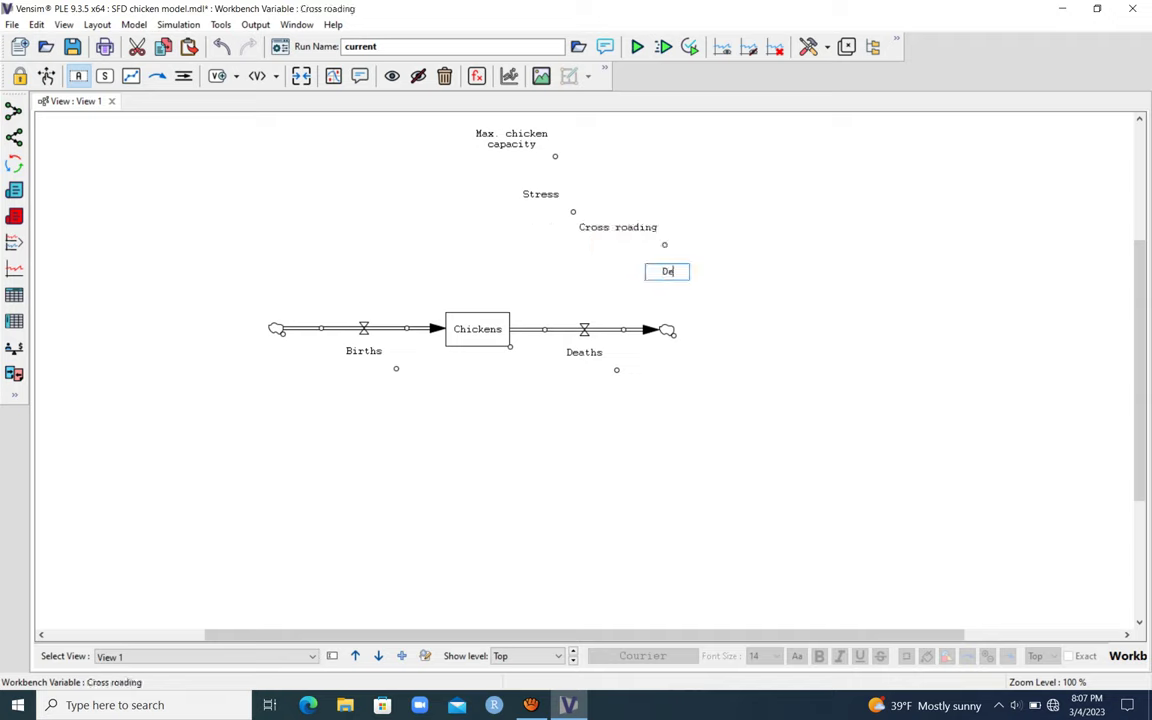
pyautogui.write('ath risk')
pyautogui.press('Return')
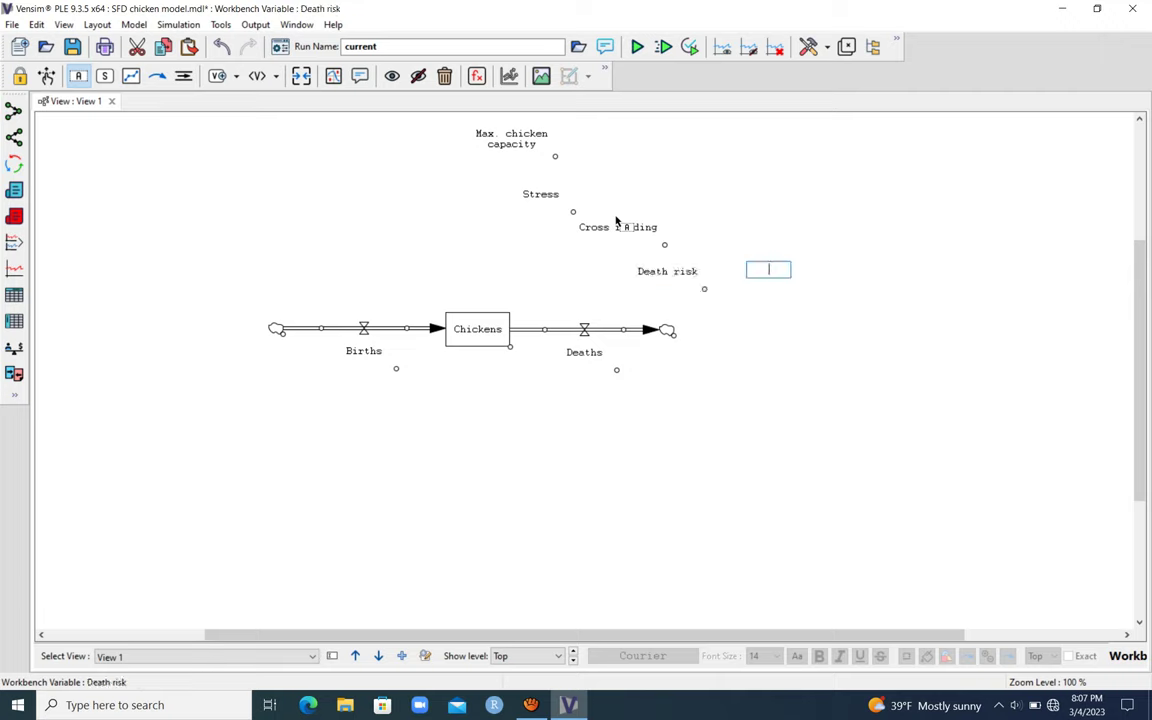
pyautogui.write('Normal death risk')
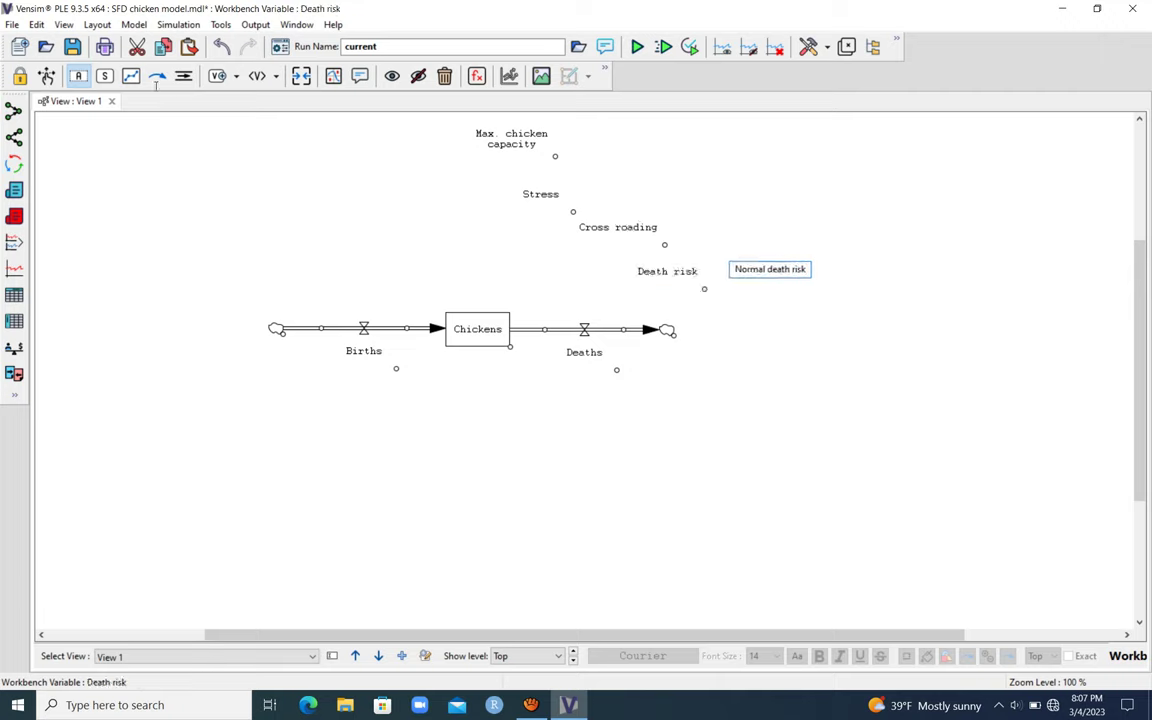
# Draw causal arrows from Chickens and from Max. chicken capacity to Stress.
pyautogui.click(157, 77)
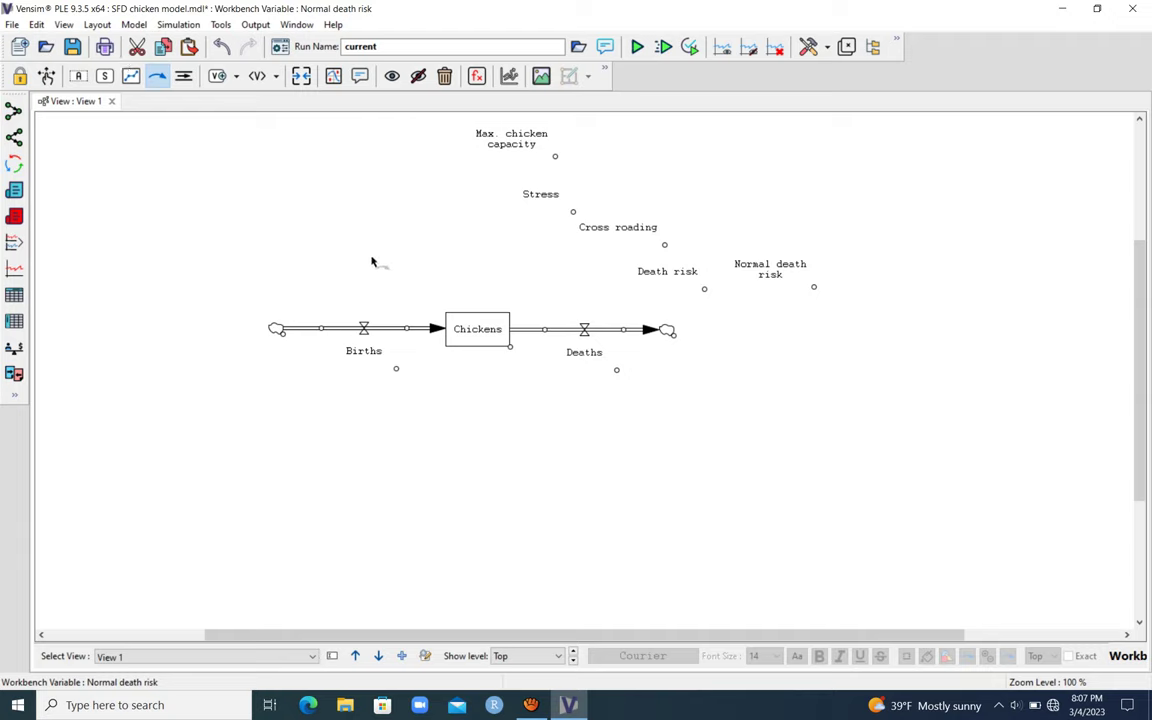
pyautogui.click(470, 326)
pyautogui.click(537, 192)
pyautogui.click(522, 144)
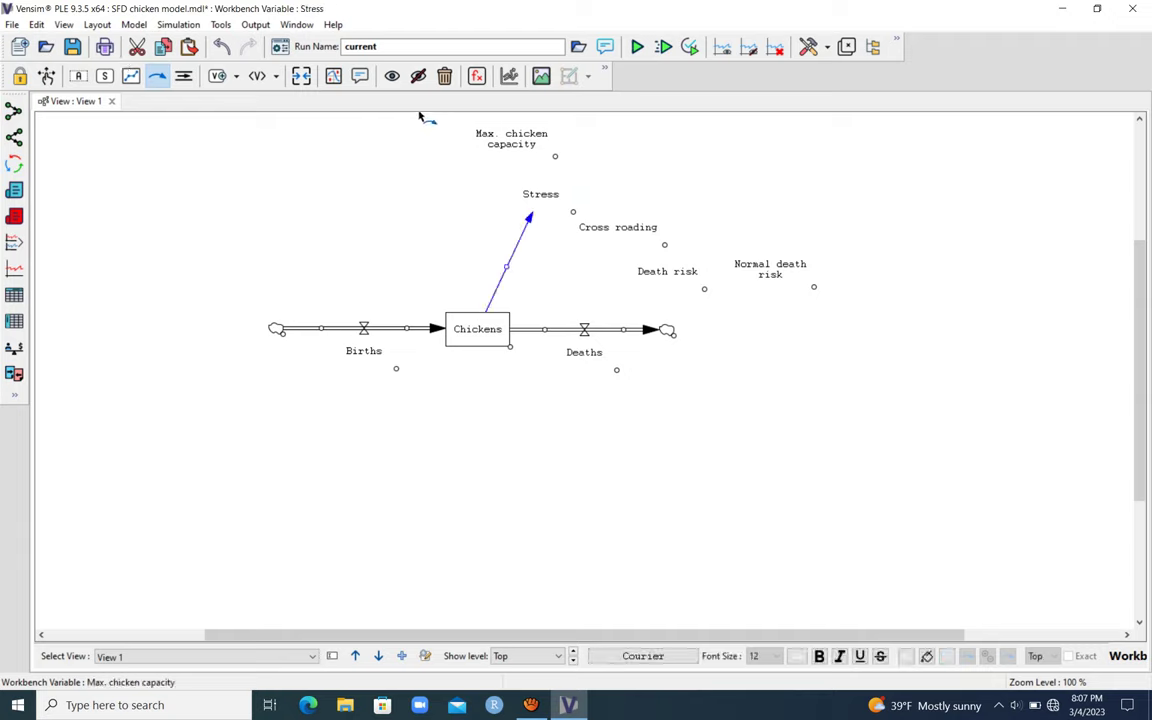
pyautogui.click(542, 194)
# Link Stress to Cross roading, Cross roading to Death risk, and Death risk to Deaths with causal arrows.
pyautogui.click(546, 196)
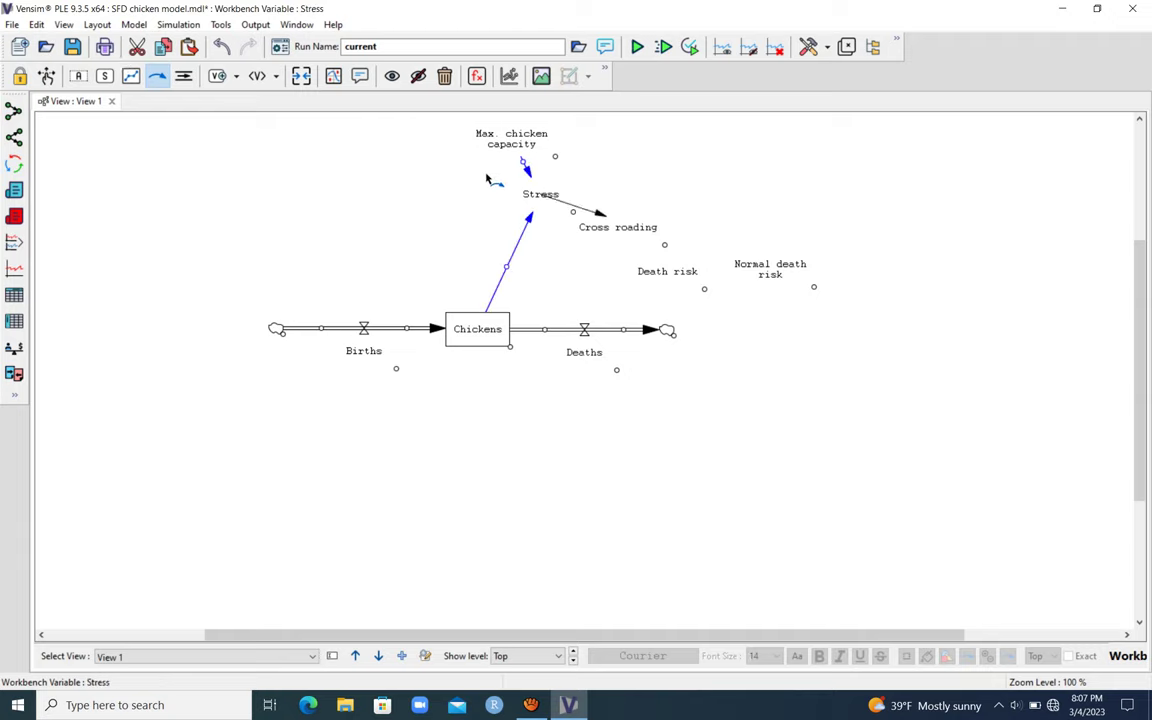
pyautogui.click(614, 229)
pyautogui.click(622, 229)
pyautogui.click(672, 270)
pyautogui.click(676, 274)
pyautogui.click(590, 353)
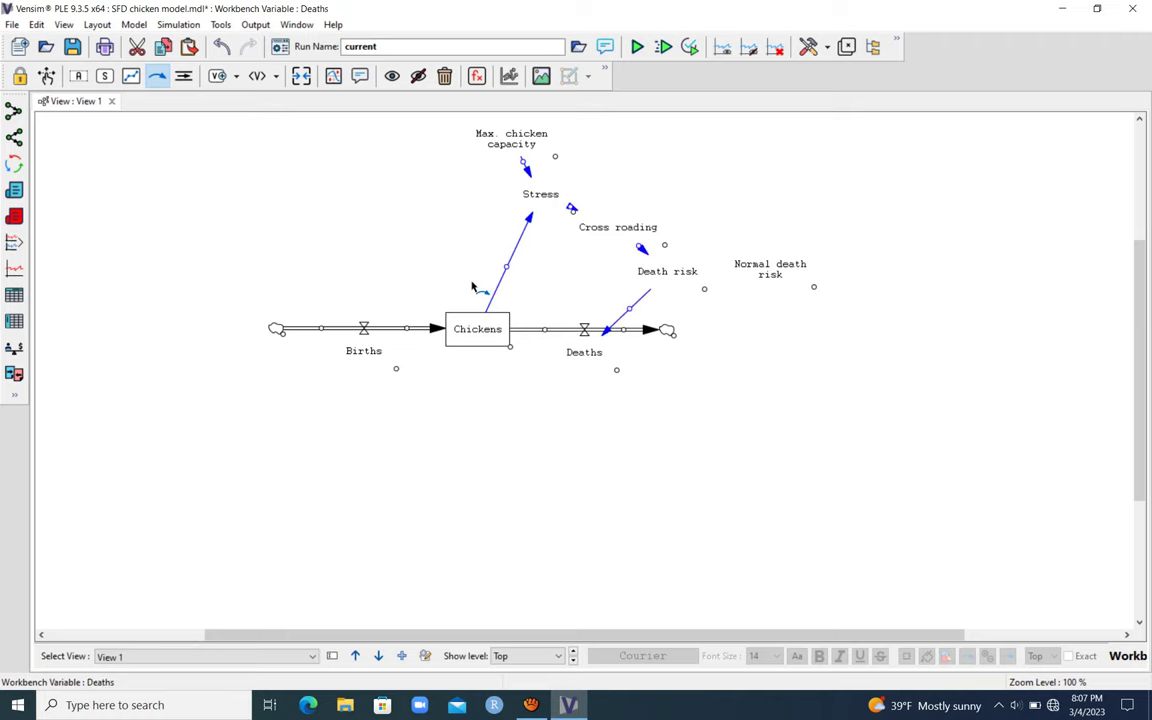
# Draw causal arrows from Normal death risk to Death risk and from Chickens to Deaths.
pyautogui.click(772, 271)
pyautogui.click(688, 273)
pyautogui.click(477, 320)
pyautogui.click(584, 352)
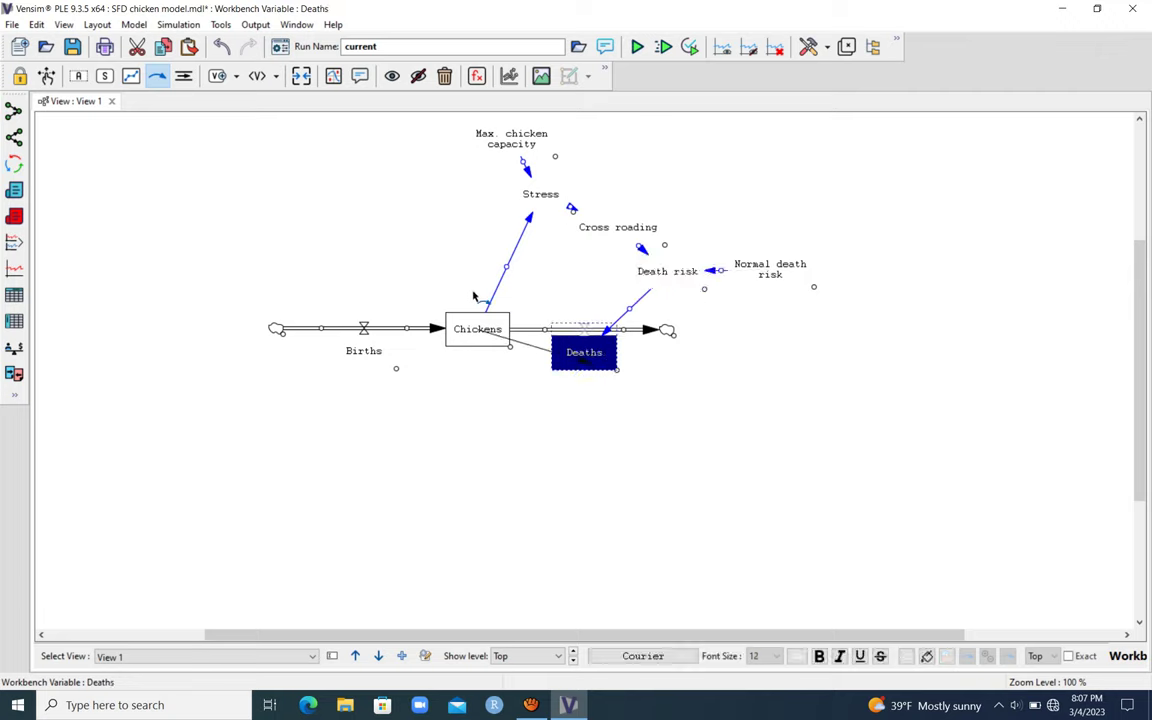
# Add the auxiliary variable Birth rate below the Births flow.
pyautogui.click(78, 76)
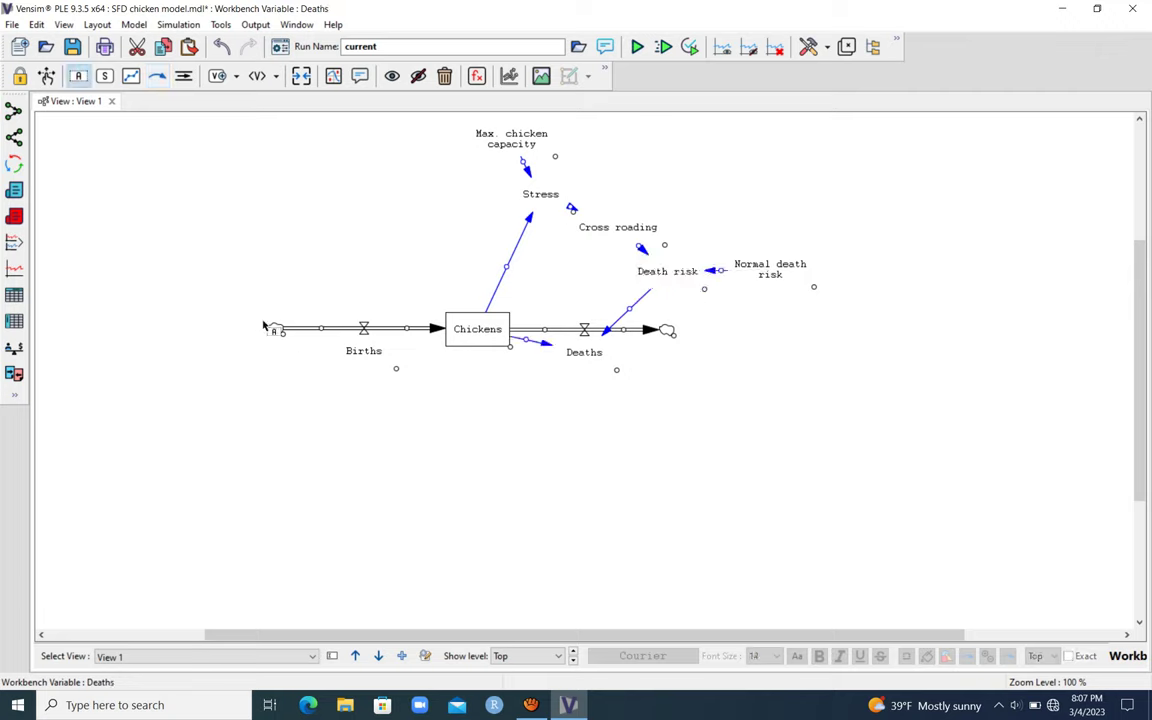
pyautogui.click(328, 401)
pyautogui.write('Birth')
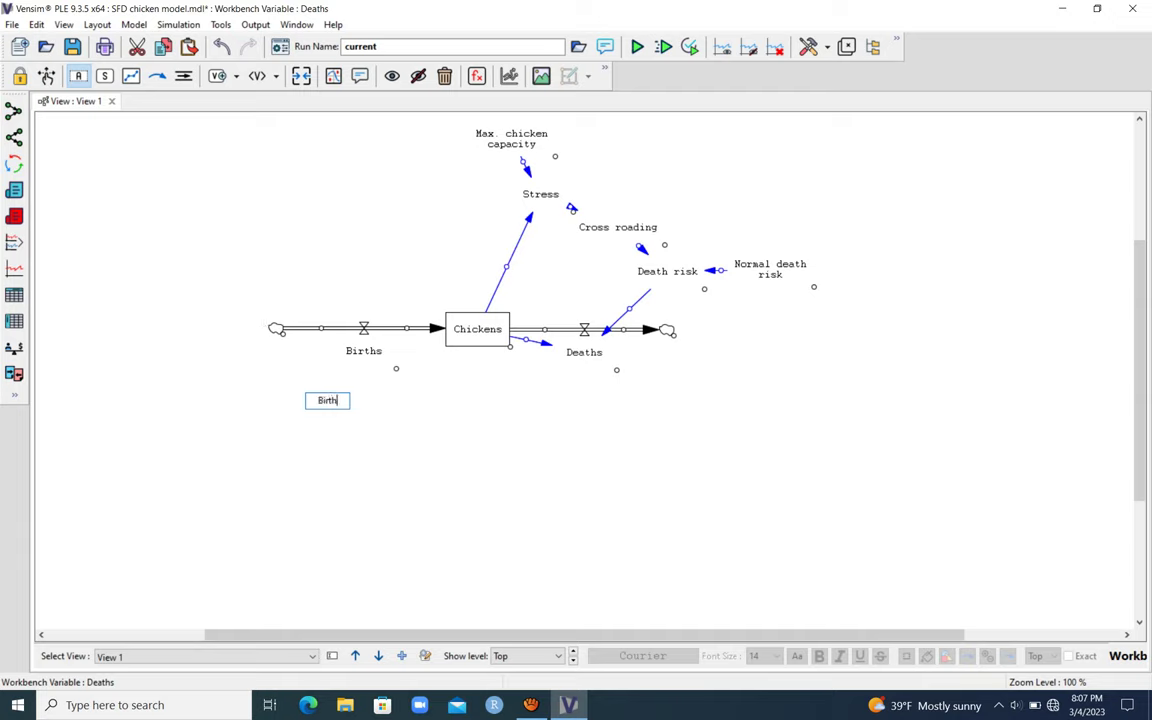
pyautogui.write(' rate')
# Draw causal arrows from Birth rate to Births and from Chickens to Births.
pyautogui.click(157, 76)
pyautogui.click(321, 401)
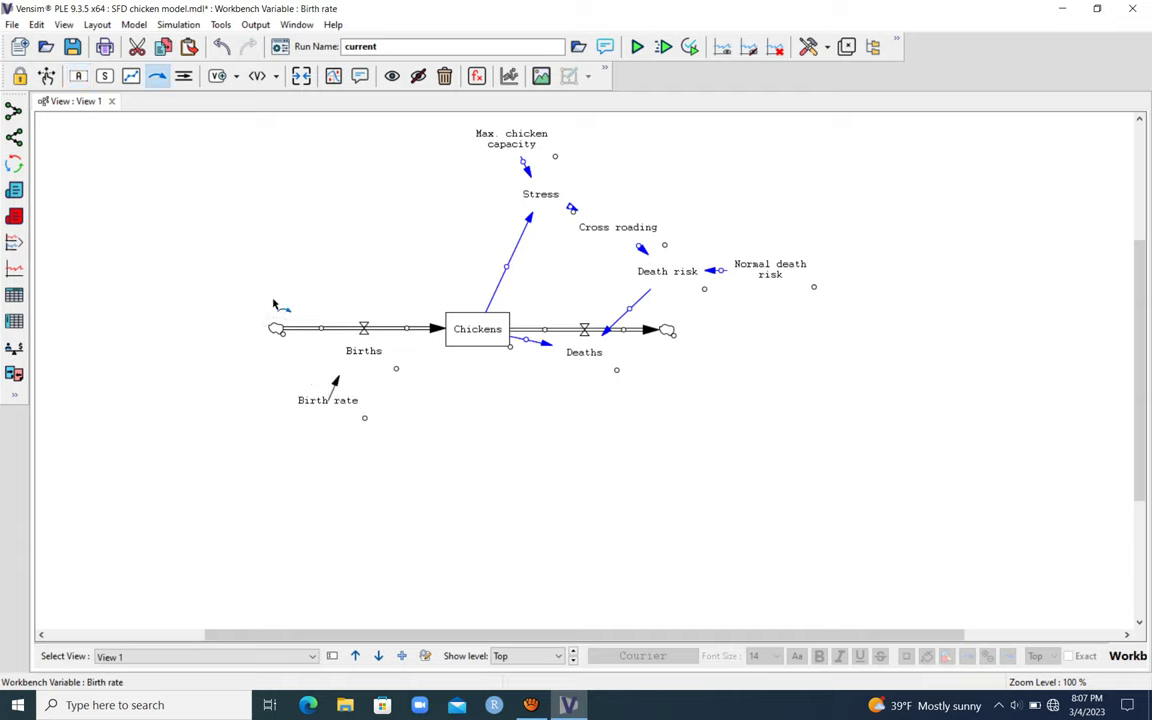
pyautogui.click(363, 350)
pyautogui.click(488, 335)
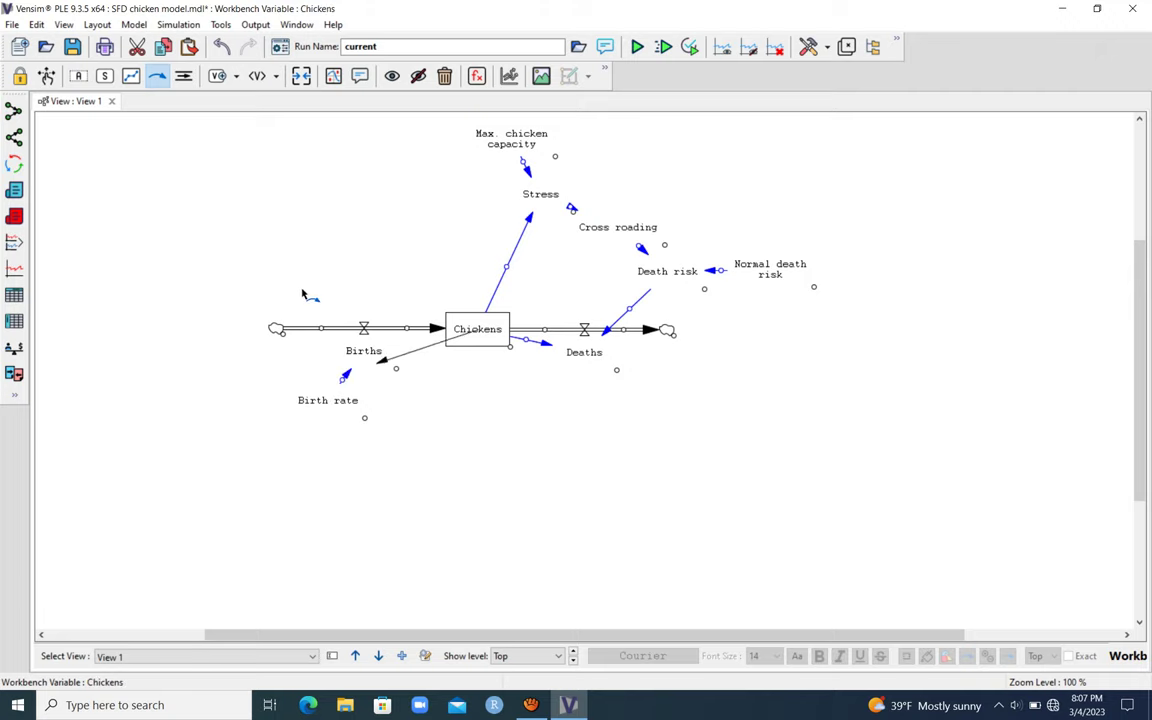
pyautogui.click(363, 350)
# Line up Stress and Max. chicken capacity above Chickens and bend the Chickens-to-Stress arrow slightly outward.
pyautogui.click(46, 76)
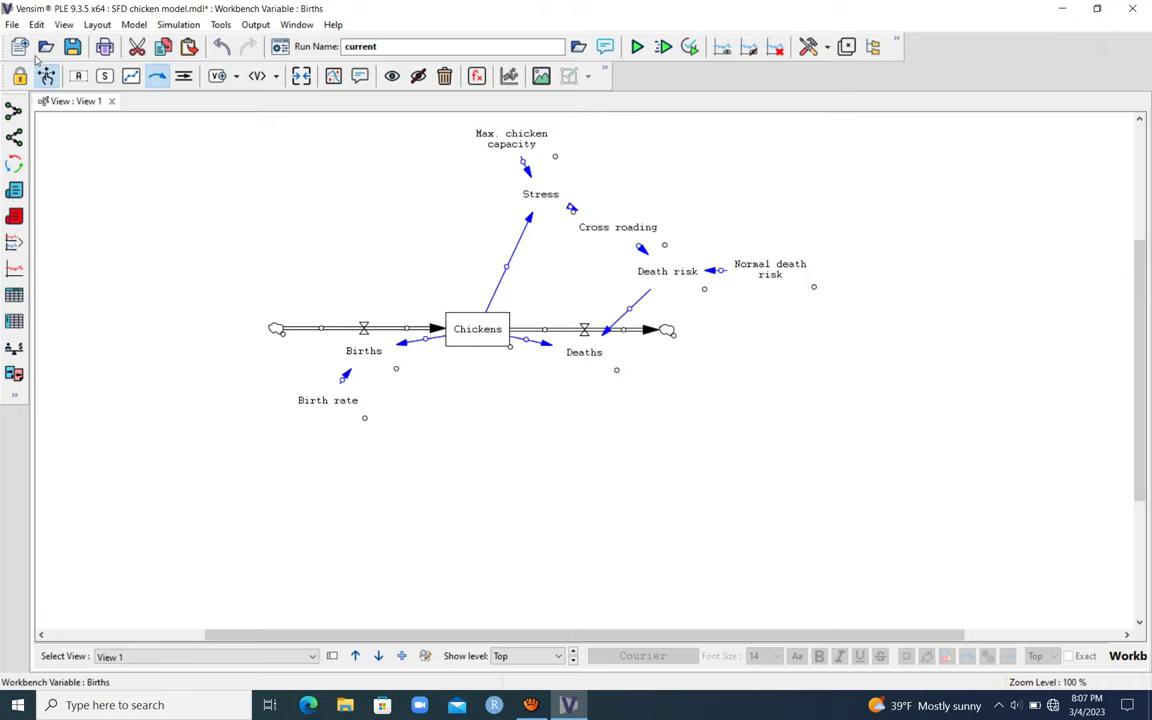
pyautogui.moveTo(541, 217); pyautogui.dragTo(494, 230)
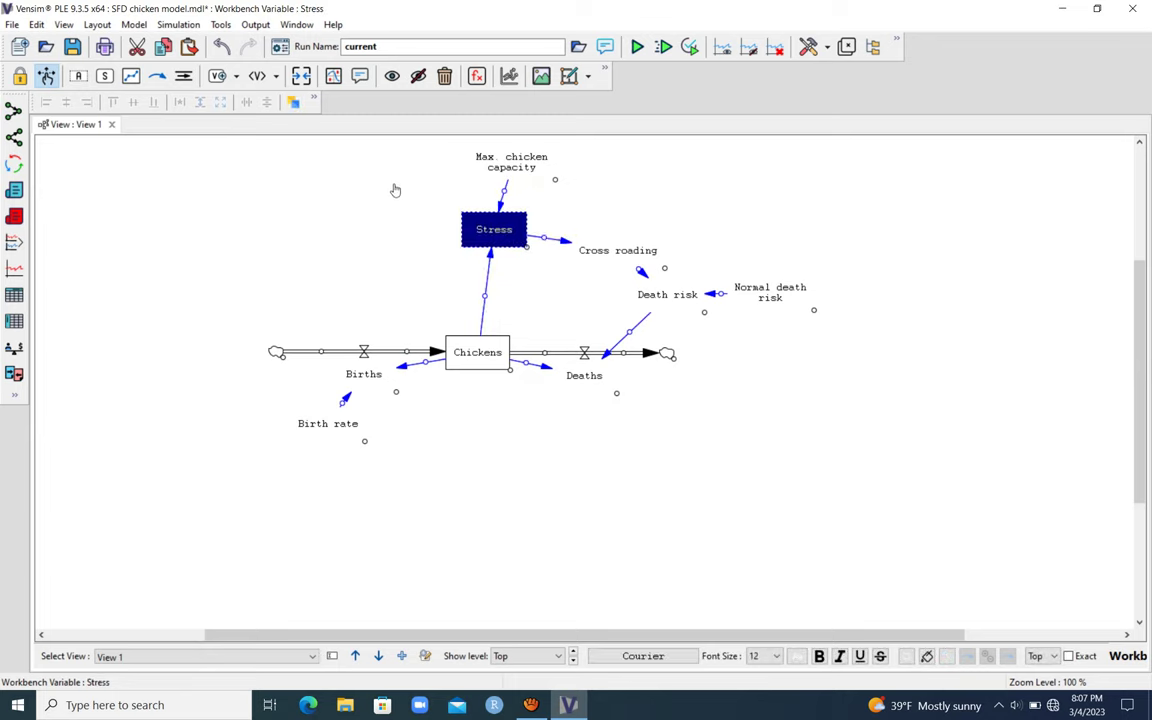
pyautogui.moveTo(505, 162); pyautogui.dragTo(485, 158)
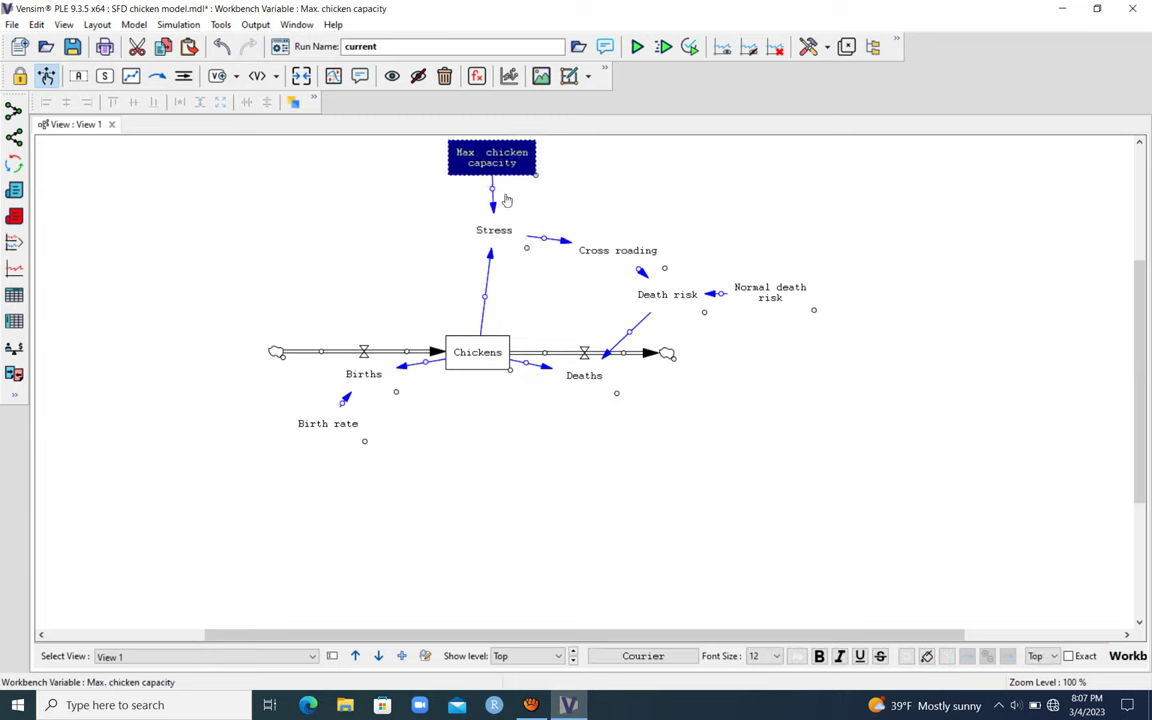
pyautogui.moveTo(485, 297); pyautogui.dragTo(470, 296)
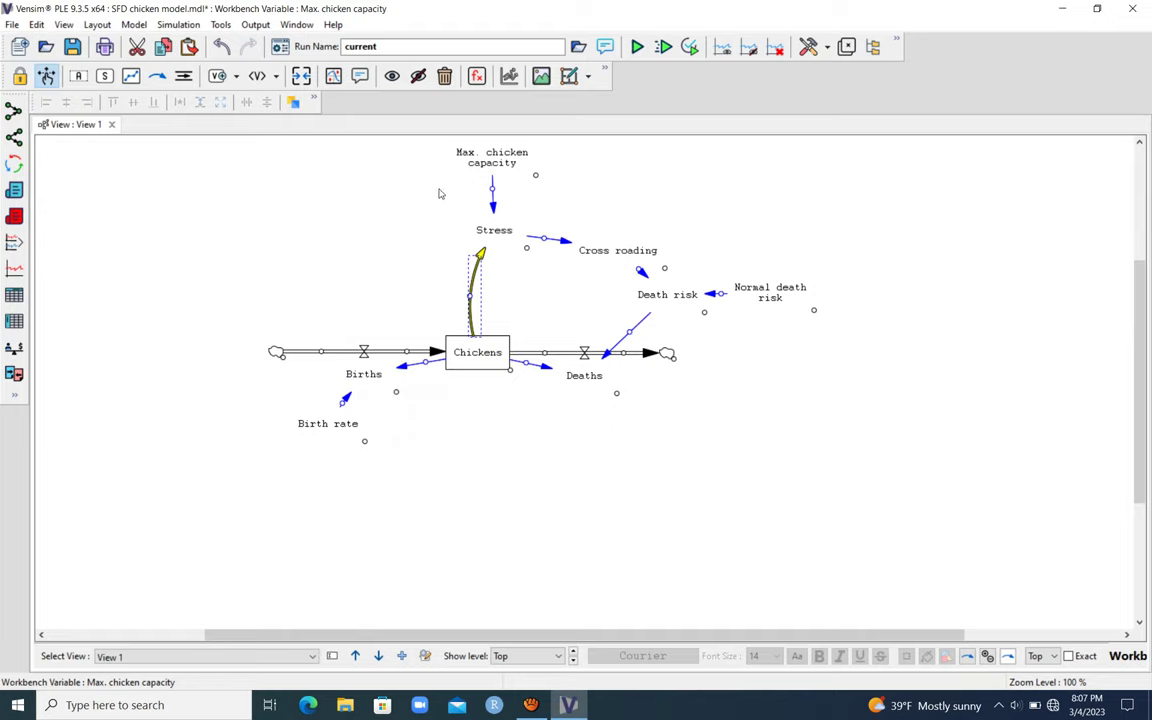
# Arrange Cross roading, Death risk and Normal death risk around the loop, and curve the arrows into Deaths, with the one from Chickens passing below the flow.
pyautogui.moveTo(544, 238)
pyautogui.mouseDown()
pyautogui.moveTo(575, 227)
pyautogui.moveTo(637, 252)
pyautogui.mouseUp()
pyautogui.moveTo(668, 295); pyautogui.dragTo(649, 318)
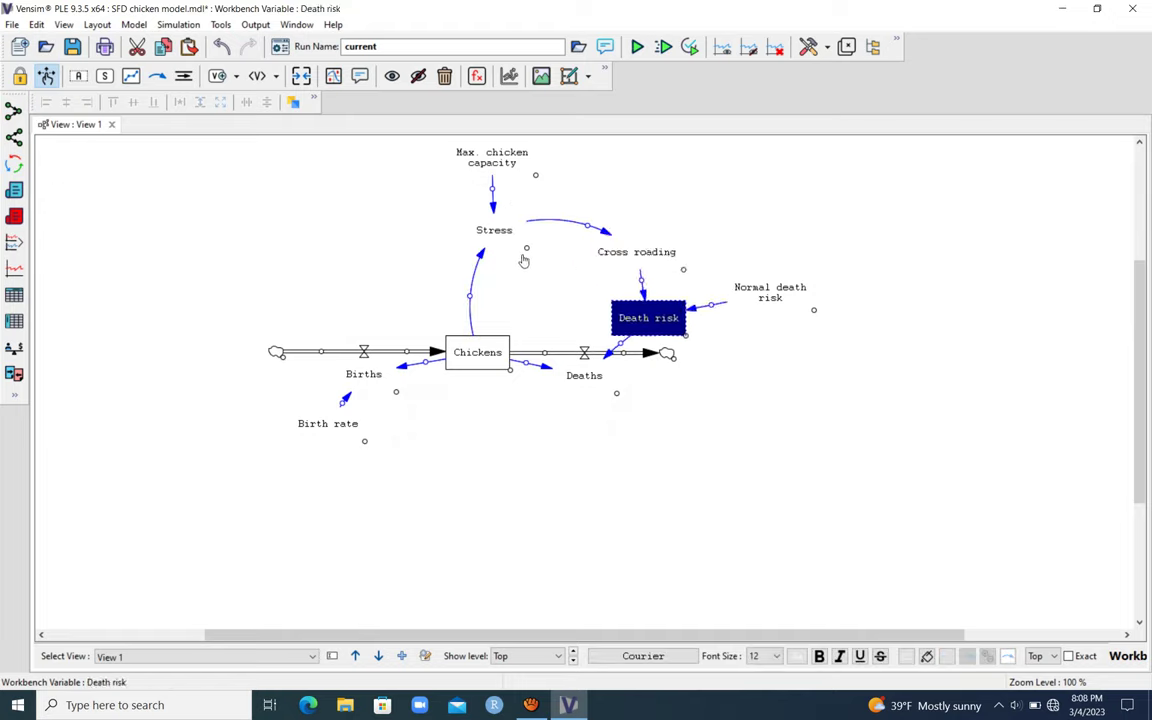
pyautogui.moveTo(768, 292)
pyautogui.mouseDown()
pyautogui.moveTo(751, 311)
pyautogui.moveTo(768, 316)
pyautogui.mouseUp()
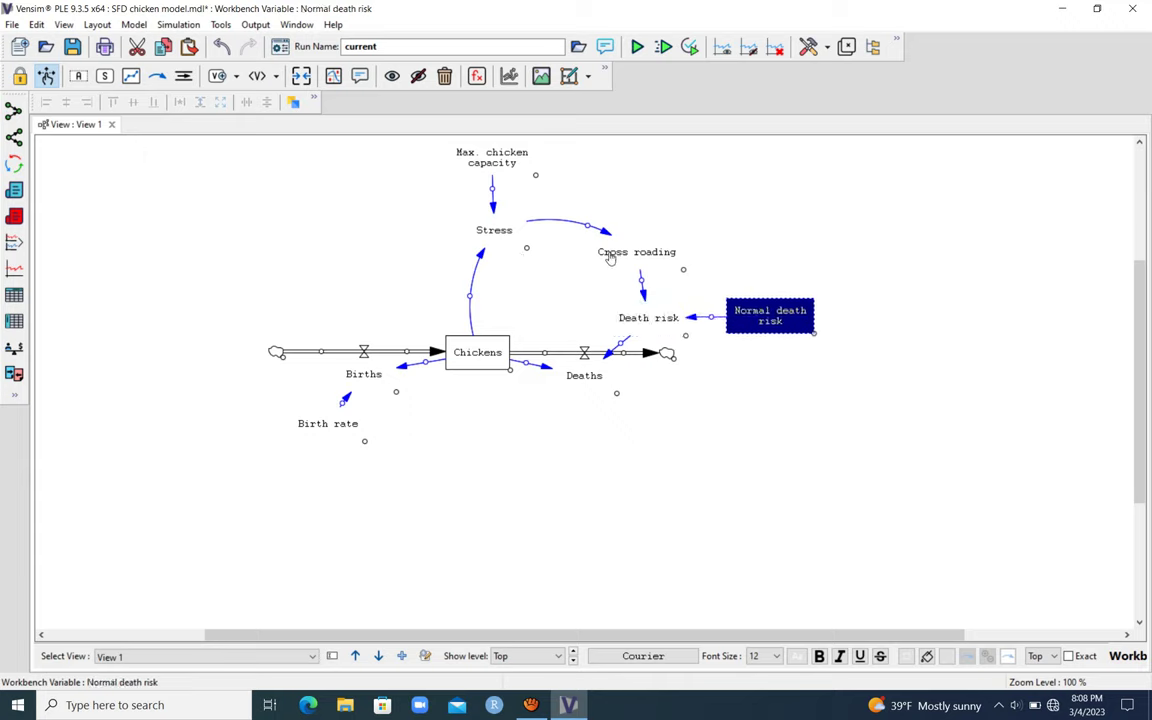
pyautogui.moveTo(620, 343); pyautogui.dragTo(622, 358)
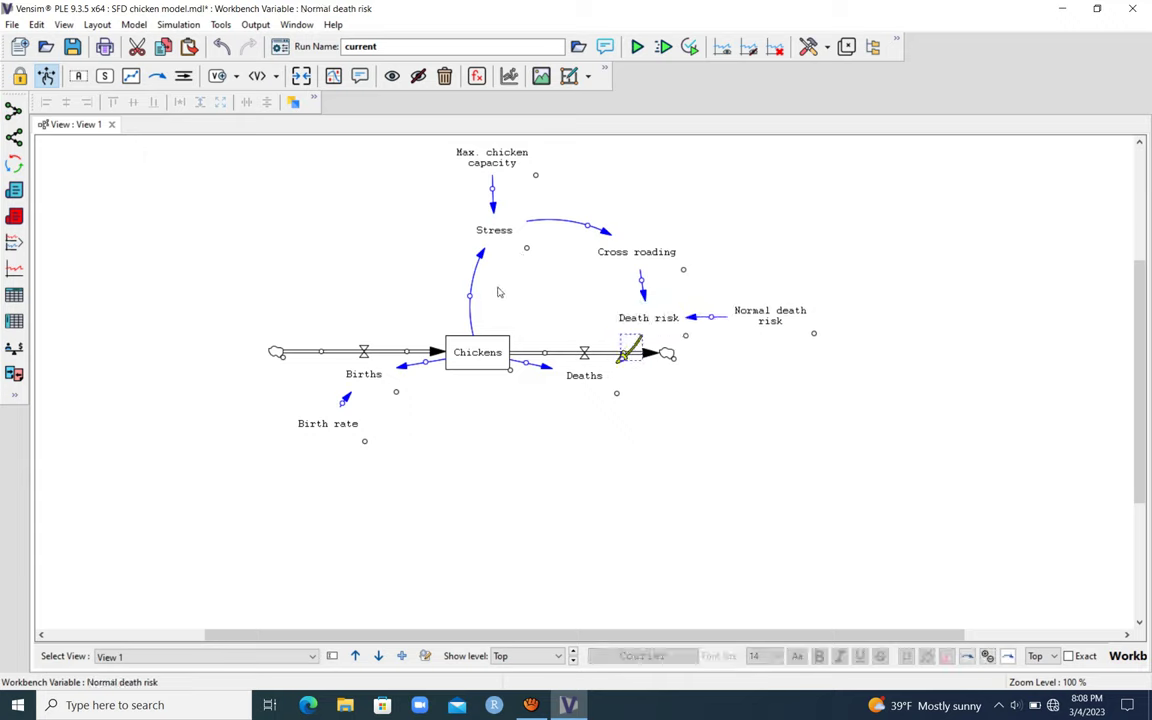
pyautogui.moveTo(526, 363); pyautogui.dragTo(527, 429)
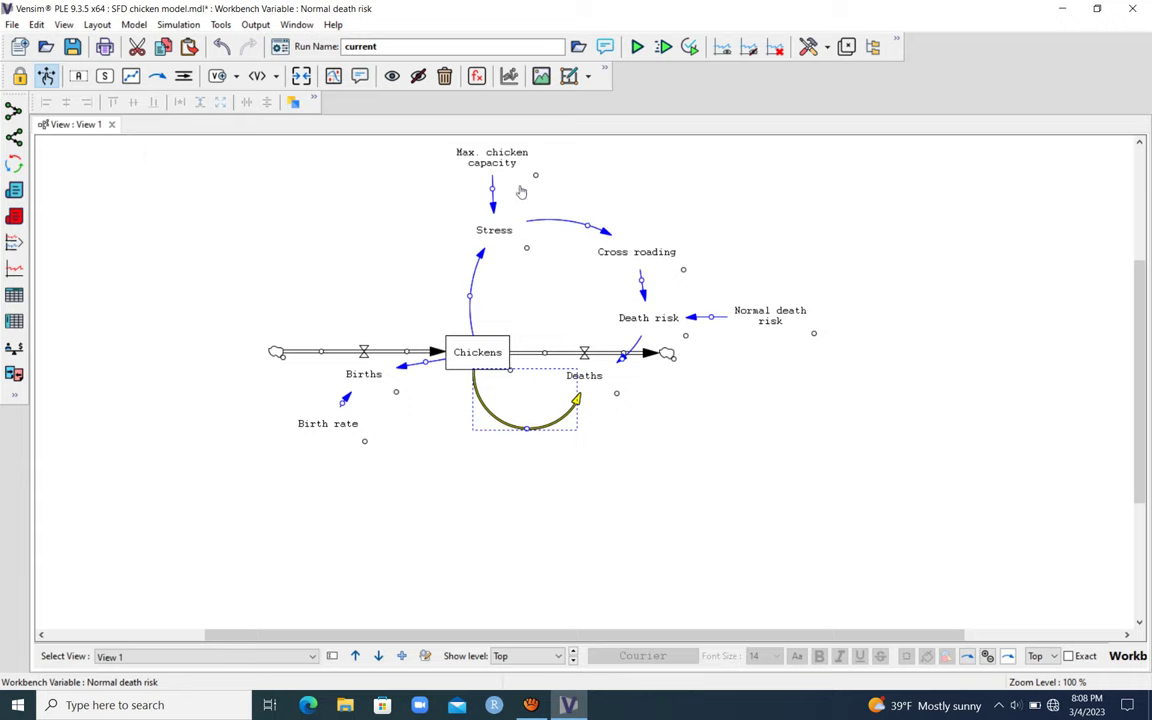
# Raise Cross roading, shift Stress and Max. chicken capacity away from it, and curve the arrows entering and leaving Death risk.
pyautogui.moveTo(637, 252); pyautogui.dragTo(633, 231)
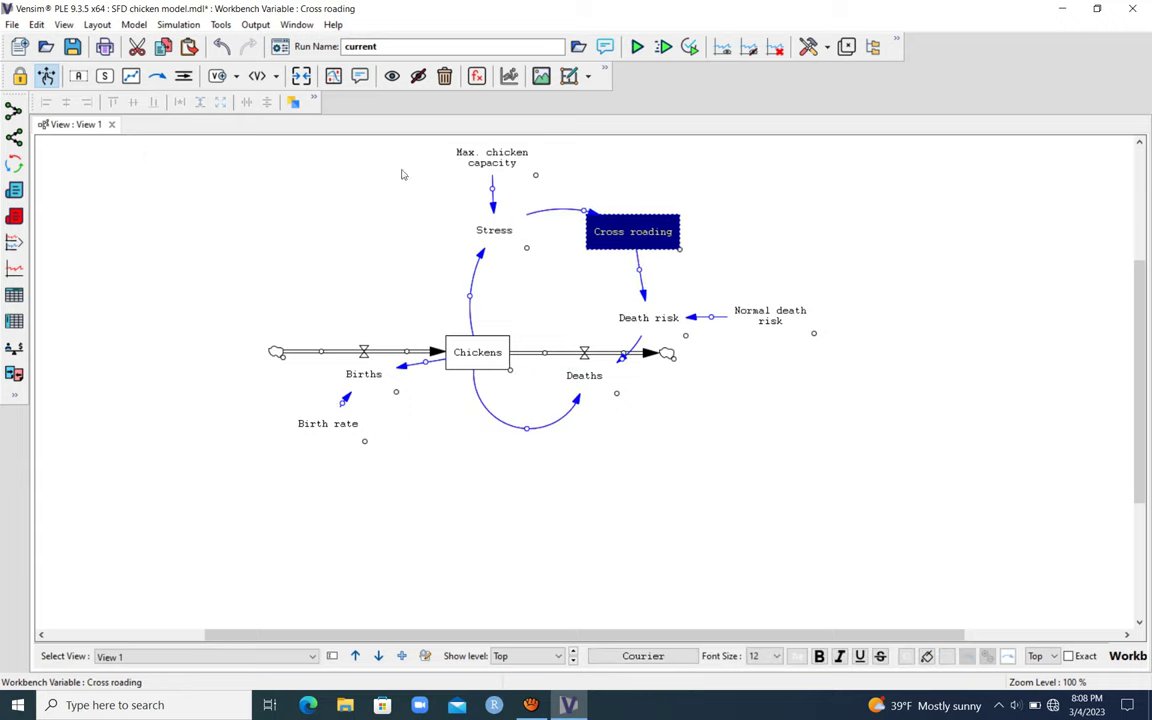
pyautogui.moveTo(495, 230); pyautogui.dragTo(476, 226)
pyautogui.moveTo(492, 157); pyautogui.dragTo(477, 160)
pyautogui.moveTo(639, 269); pyautogui.dragTo(655, 278)
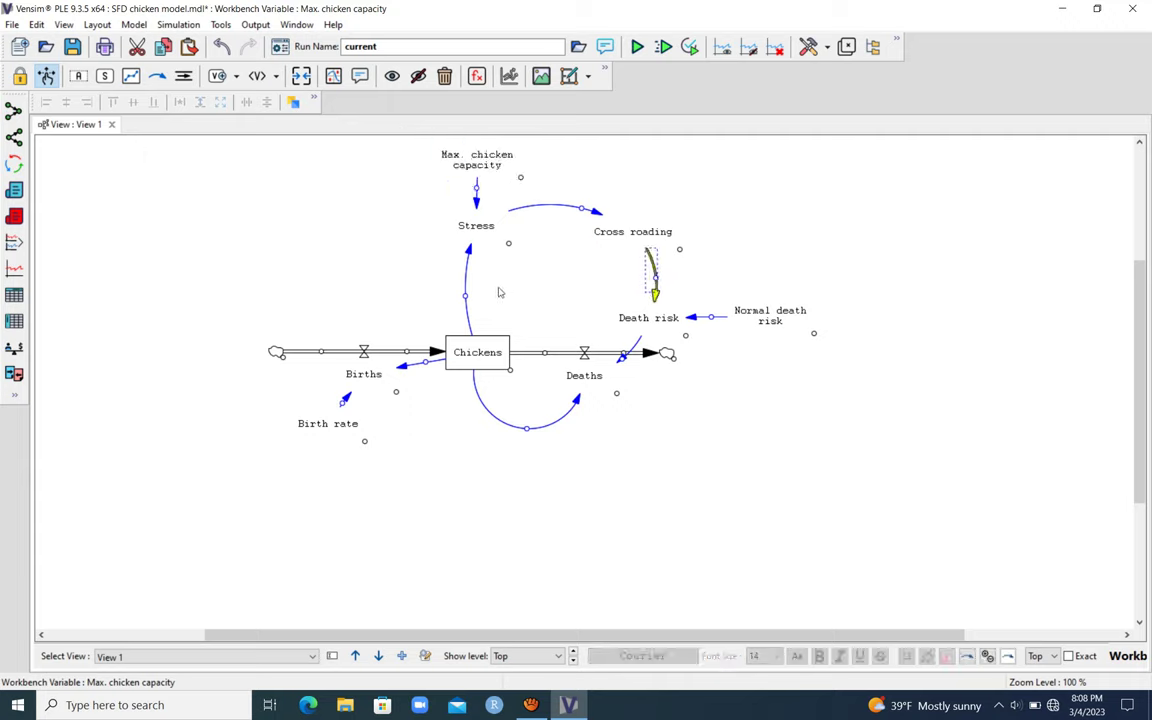
pyautogui.moveTo(622, 358); pyautogui.dragTo(636, 348)
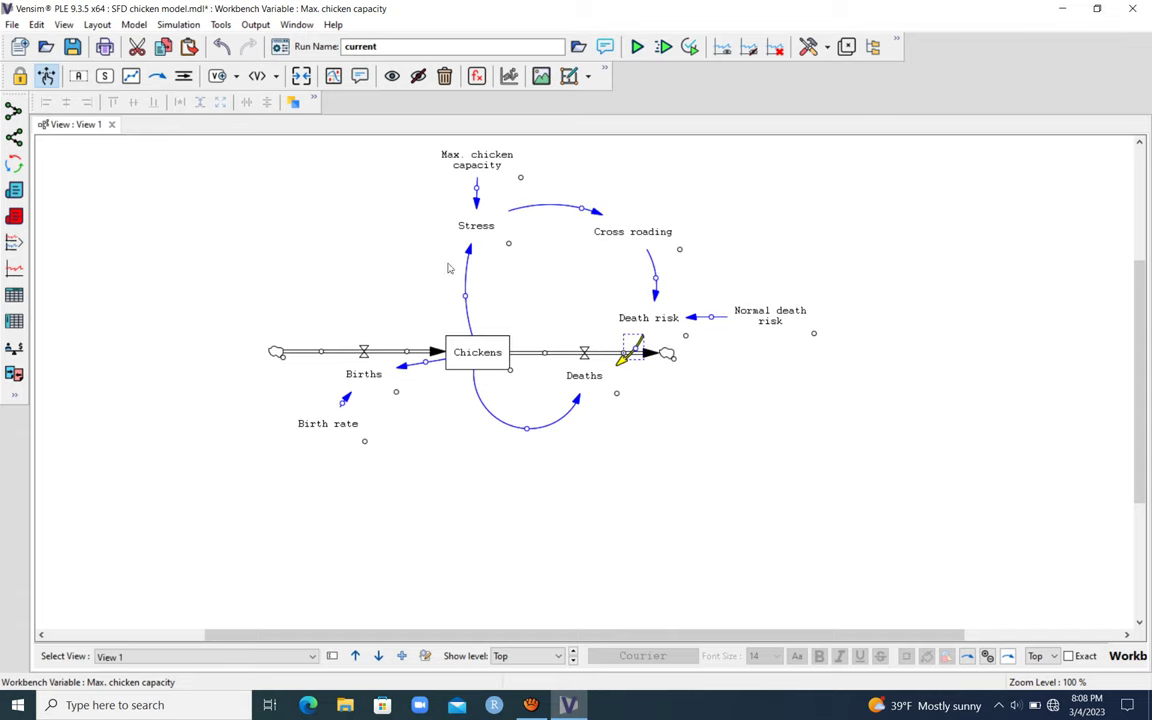
# Select the whole diagram and move it down to leave more space above it.
pyautogui.moveTo(227, 148)
pyautogui.mouseDown()
pyautogui.moveTo(777, 427)
pyautogui.moveTo(845, 482)
pyautogui.mouseUp()
pyautogui.moveTo(393, 291); pyautogui.dragTo(395, 345)
pyautogui.click(676, 230)
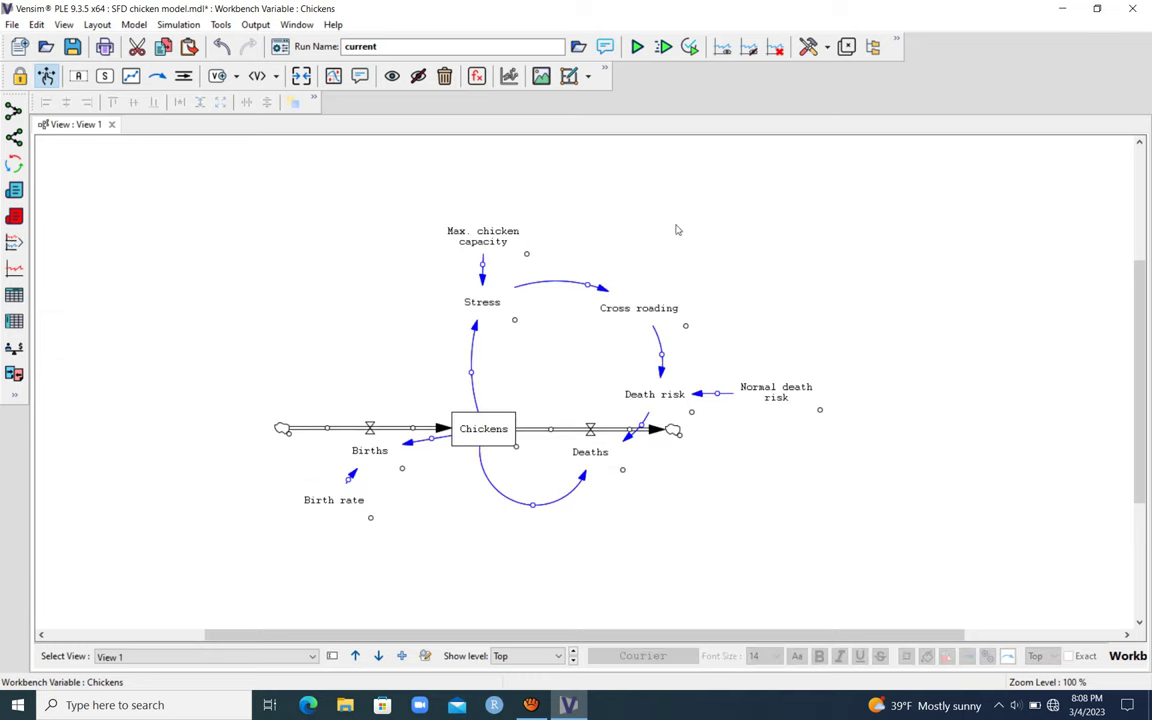
# Reposition Stress and Max. chicken capacity above Chickens and reshape the arrow from Cross roading to Death risk.
pyautogui.moveTo(490, 302); pyautogui.dragTo(503, 303)
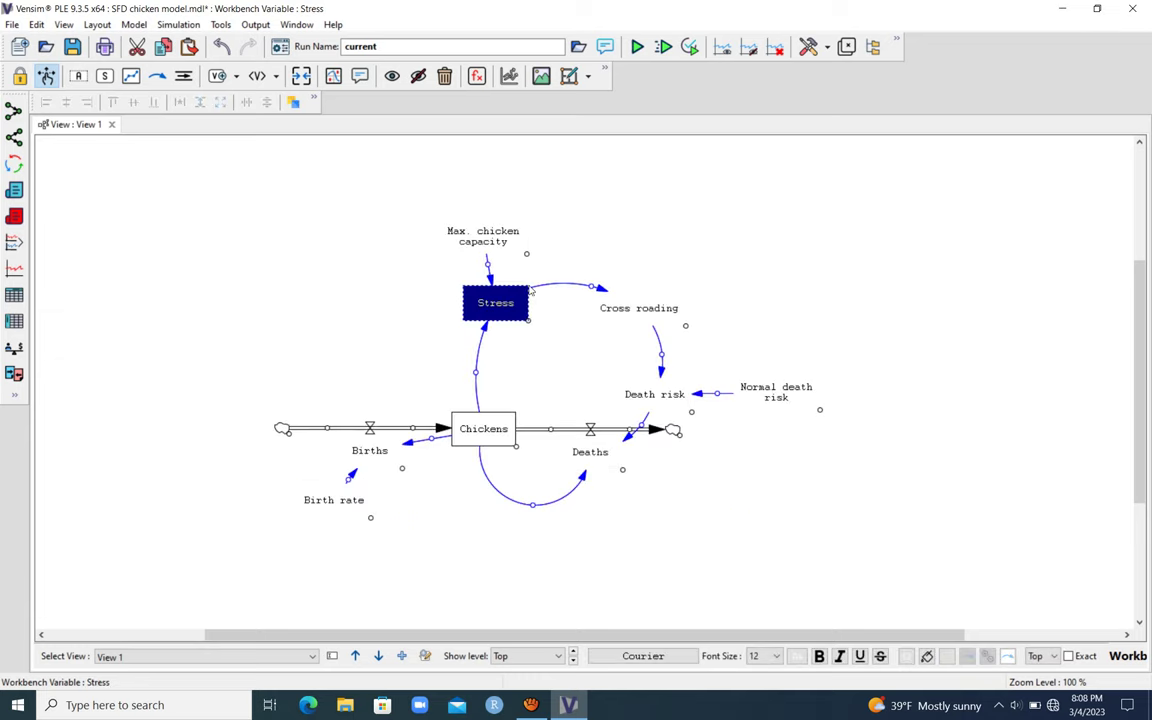
pyautogui.moveTo(661, 355); pyautogui.dragTo(663, 345)
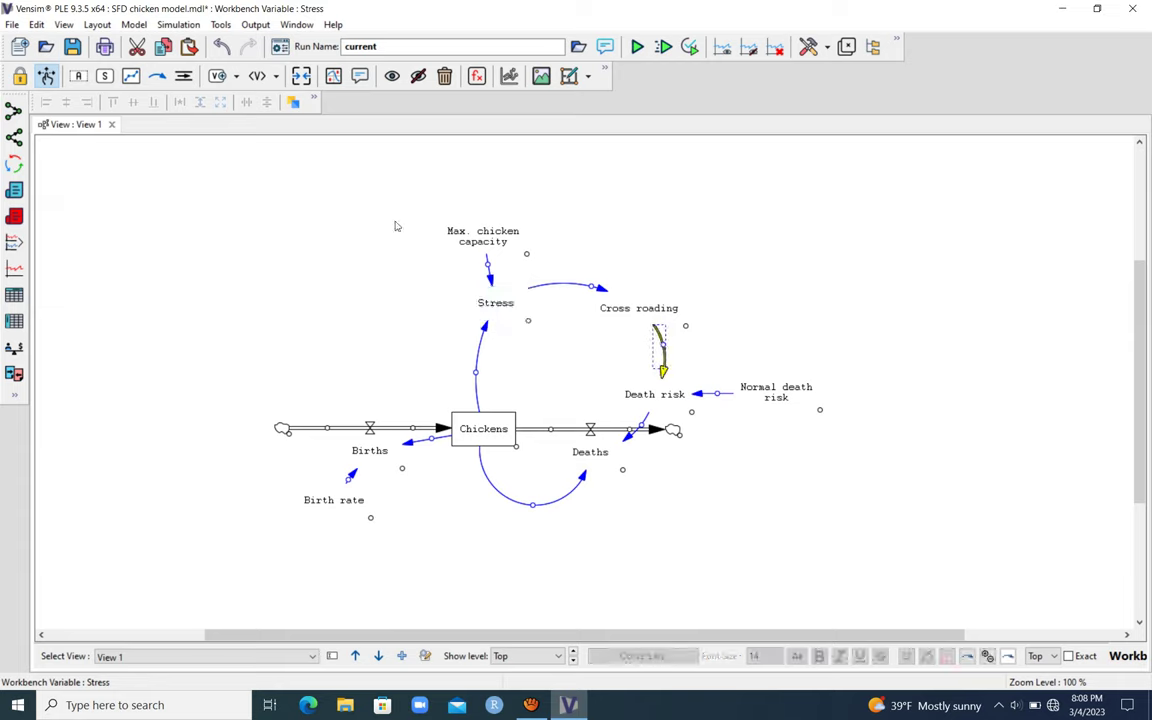
pyautogui.moveTo(482, 236); pyautogui.dragTo(498, 226)
pyautogui.click(495, 302)
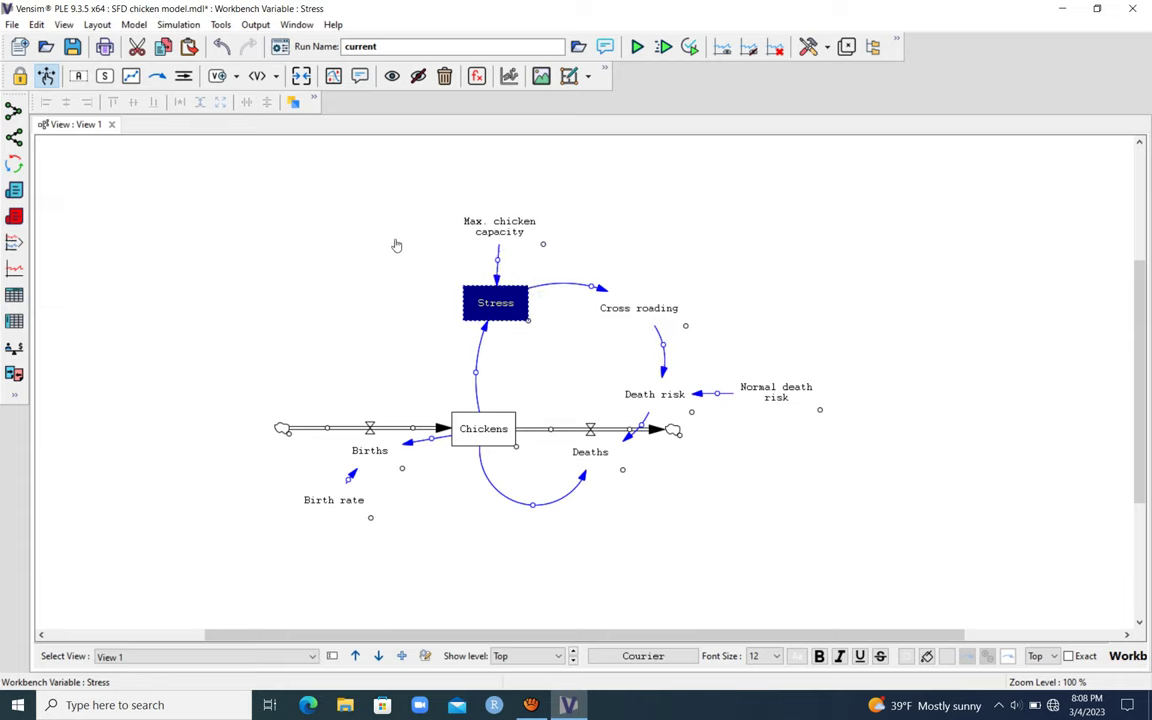
pyautogui.moveTo(495, 302); pyautogui.dragTo(490, 285)
# Spread Cross roading, Death risk, Normal death risk and Max. chicken capacity farther apart, and flatten the curve from Cross roading to Death risk.
pyautogui.moveTo(640, 309); pyautogui.dragTo(660, 300)
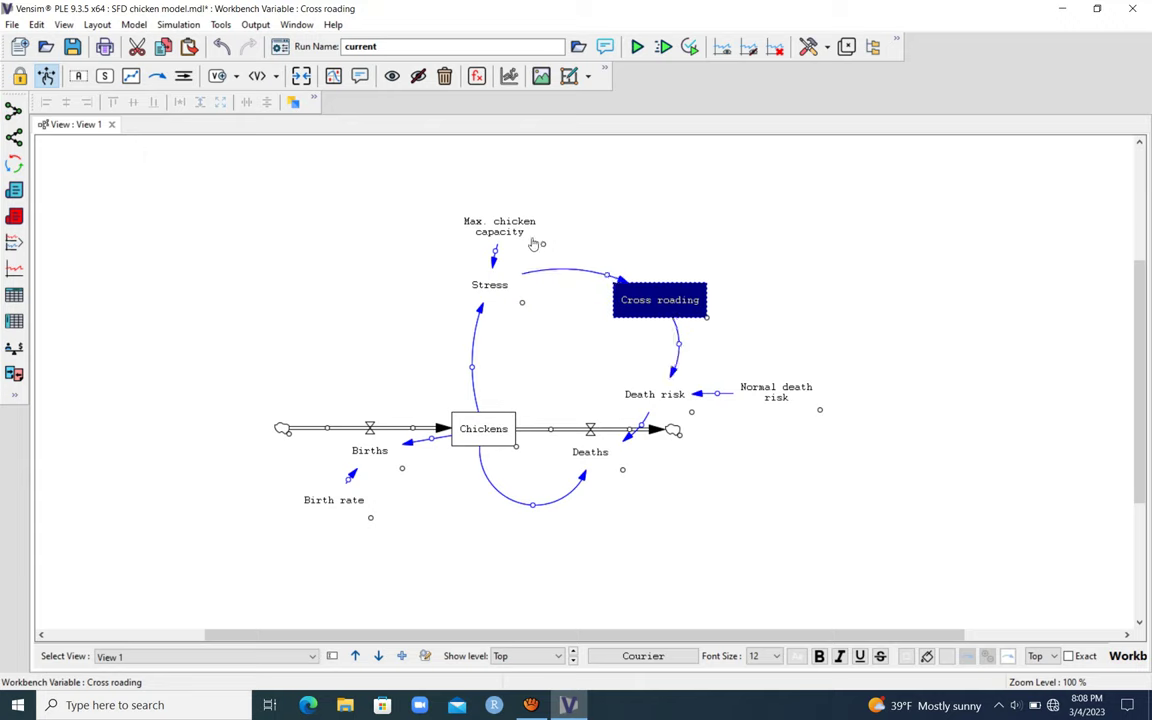
pyautogui.moveTo(655, 394); pyautogui.dragTo(660, 395)
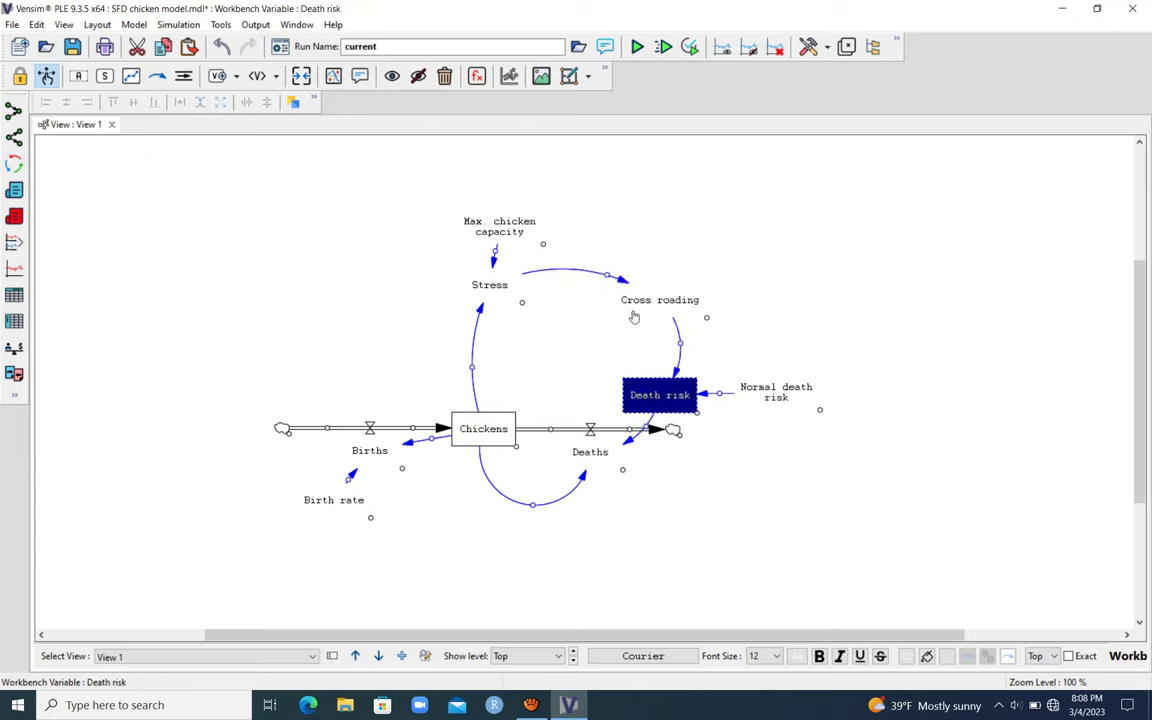
pyautogui.moveTo(777, 392)
pyautogui.mouseDown()
pyautogui.moveTo(802, 399)
pyautogui.moveTo(794, 392)
pyautogui.mouseUp()
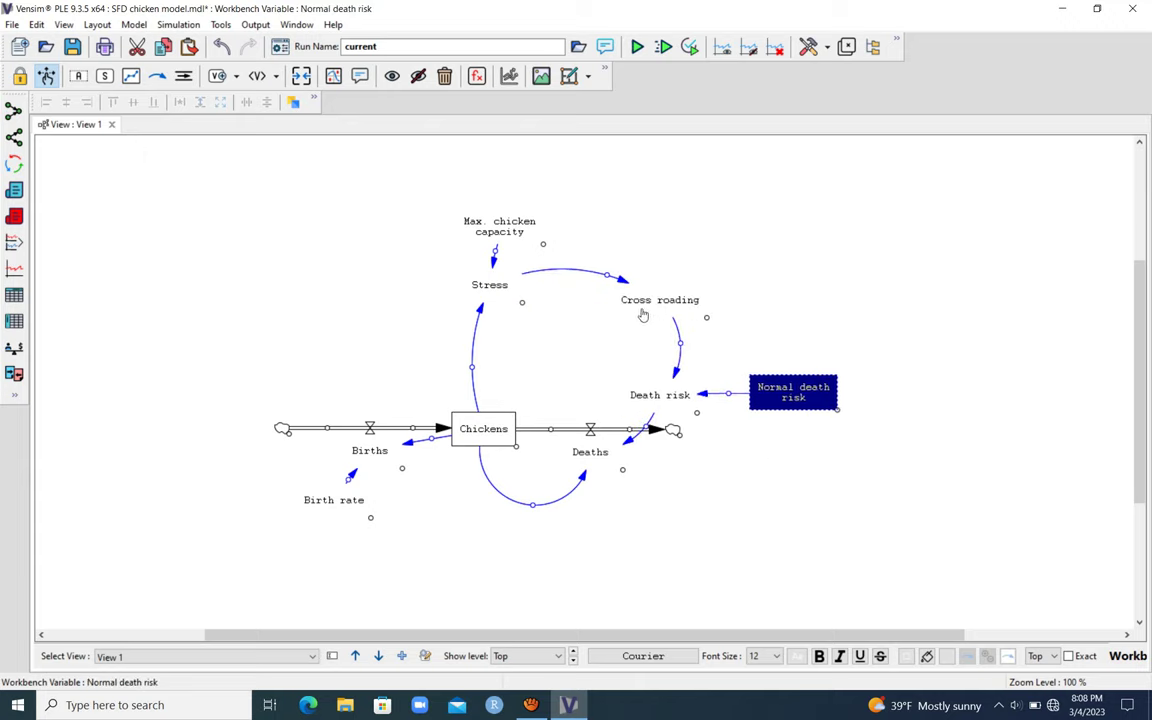
pyautogui.moveTo(501, 230); pyautogui.dragTo(491, 214)
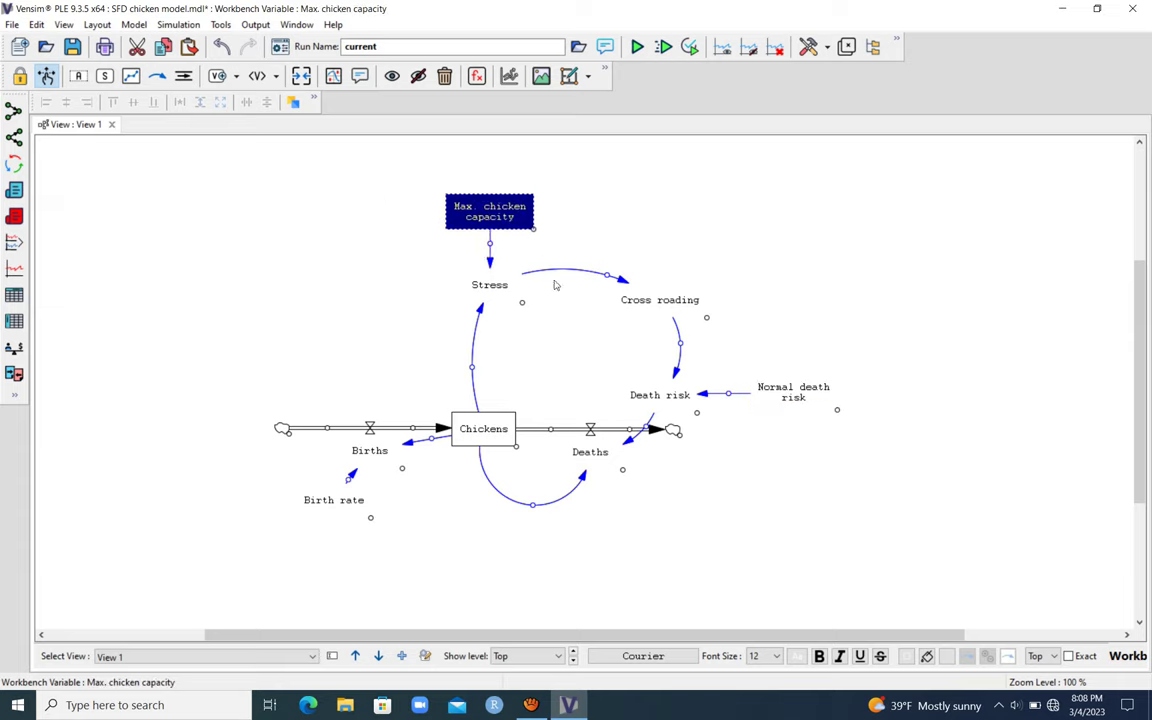
pyautogui.moveTo(680, 343); pyautogui.dragTo(674, 347)
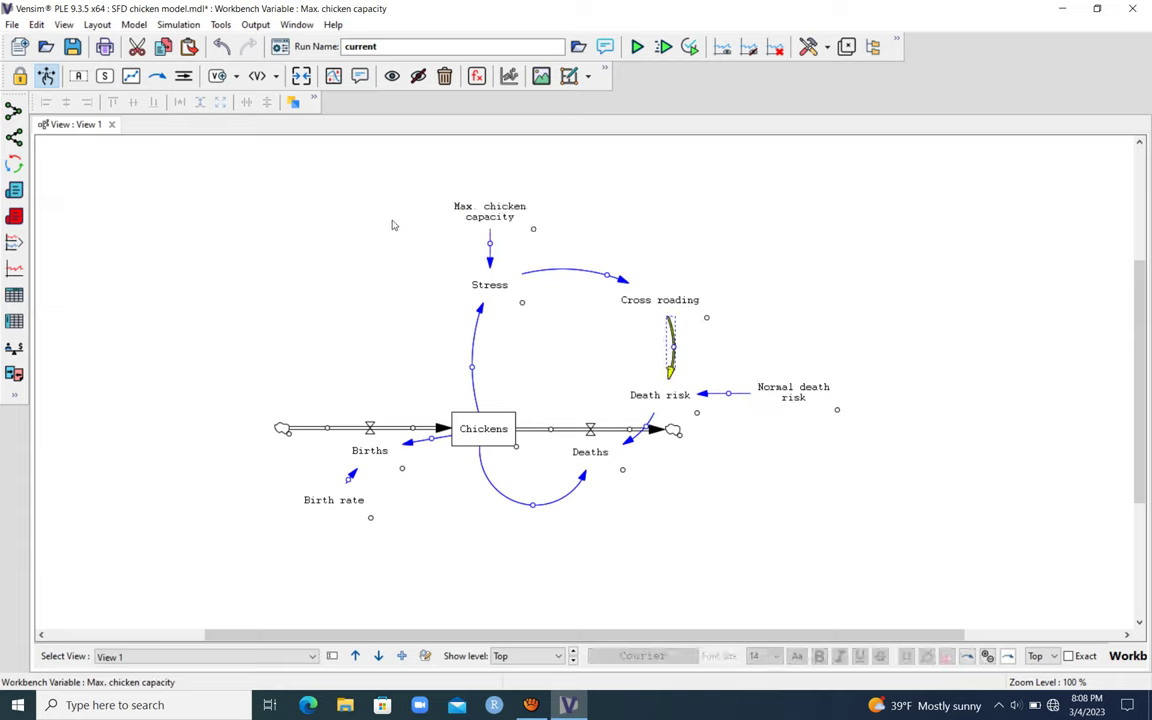
# Nudge Stress and Max. chicken capacity slightly toward Cross roading, and lower Cross roading a little.
pyautogui.moveTo(490, 285)
pyautogui.mouseDown()
pyautogui.moveTo(475, 283)
pyautogui.moveTo(495, 284)
pyautogui.mouseUp()
pyautogui.click(494, 214)
pyautogui.moveTo(490, 211); pyautogui.dragTo(493, 214)
pyautogui.moveTo(660, 300); pyautogui.dragTo(662, 307)
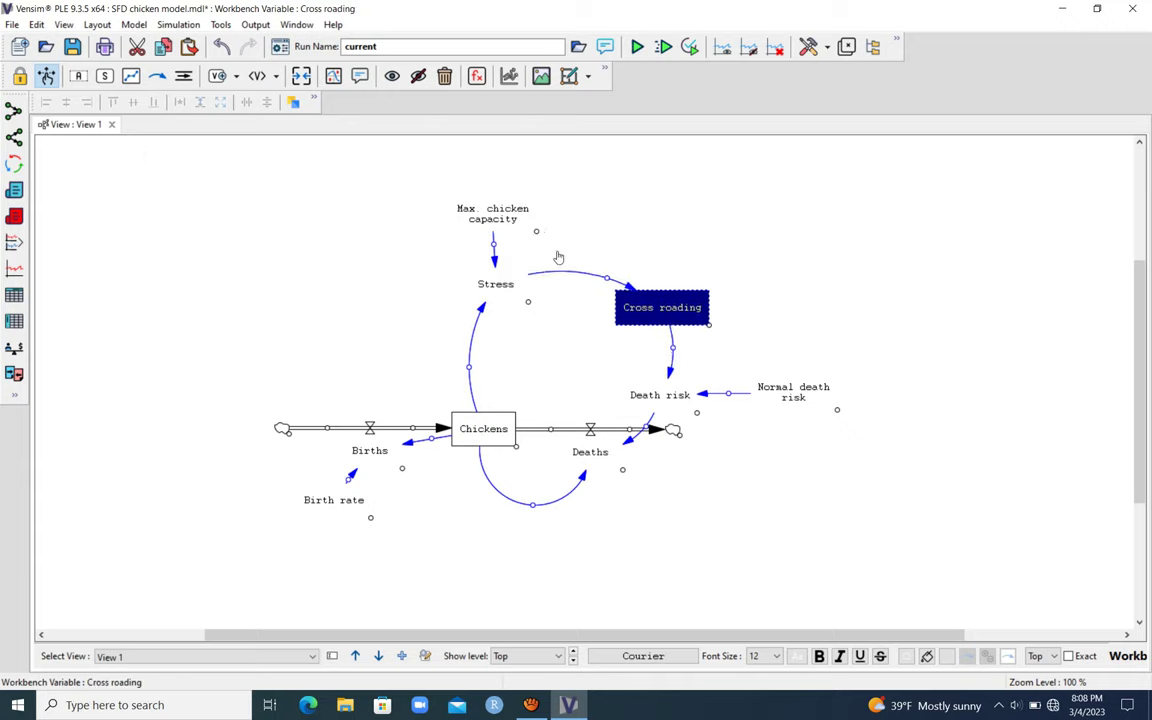
pyautogui.click(602, 267)
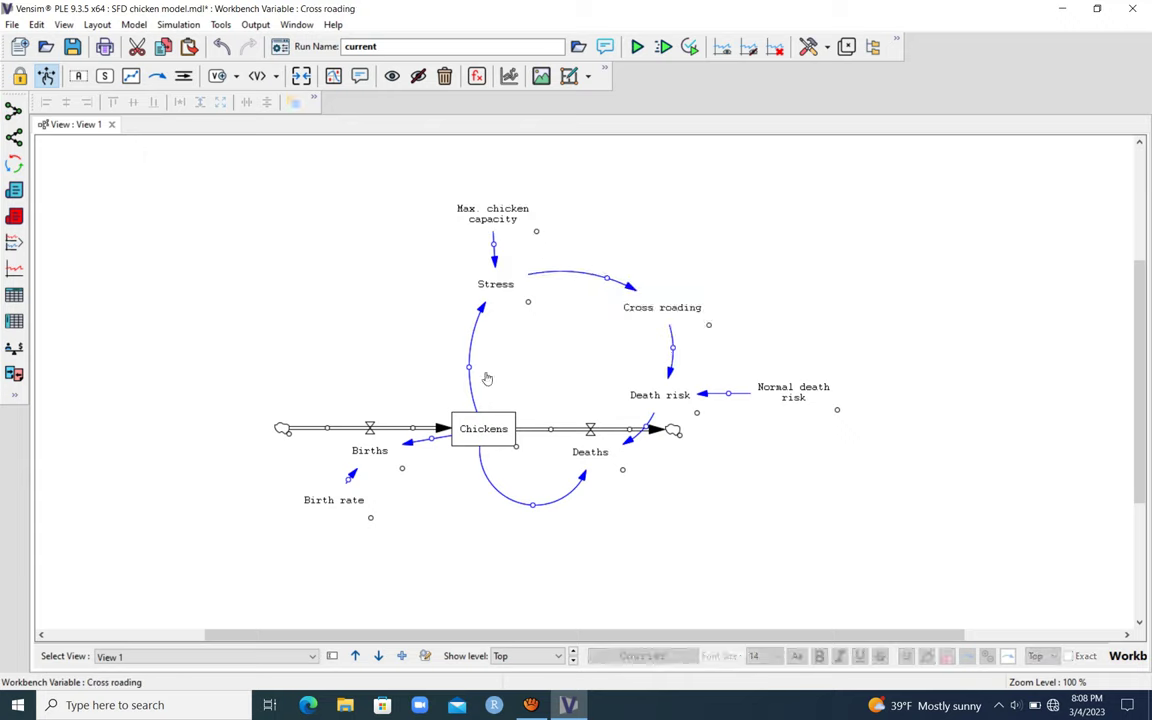
# Move Birth rate farther away from Births and shape the arrows from Chickens to Births and Deaths into matching curves below the stock.
pyautogui.moveTo(325, 501); pyautogui.dragTo(261, 497)
pyautogui.moveTo(431, 438); pyautogui.dragTo(422, 492)
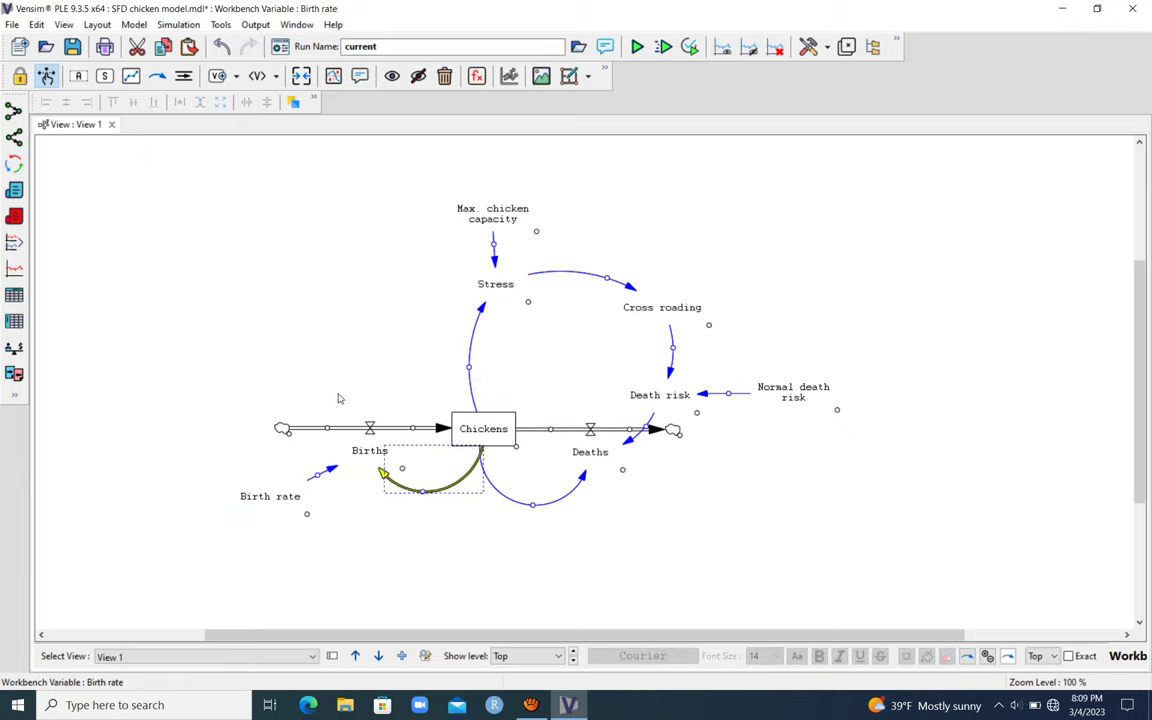
pyautogui.moveTo(533, 505); pyautogui.dragTo(530, 491)
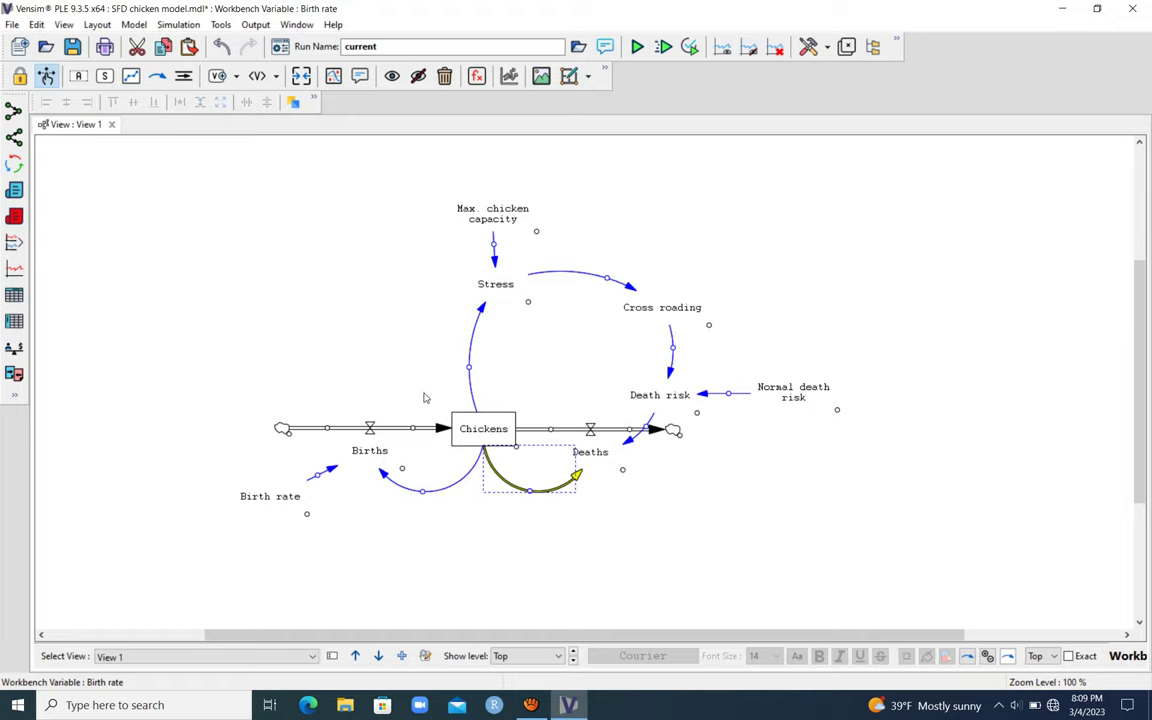
pyautogui.click(471, 407)
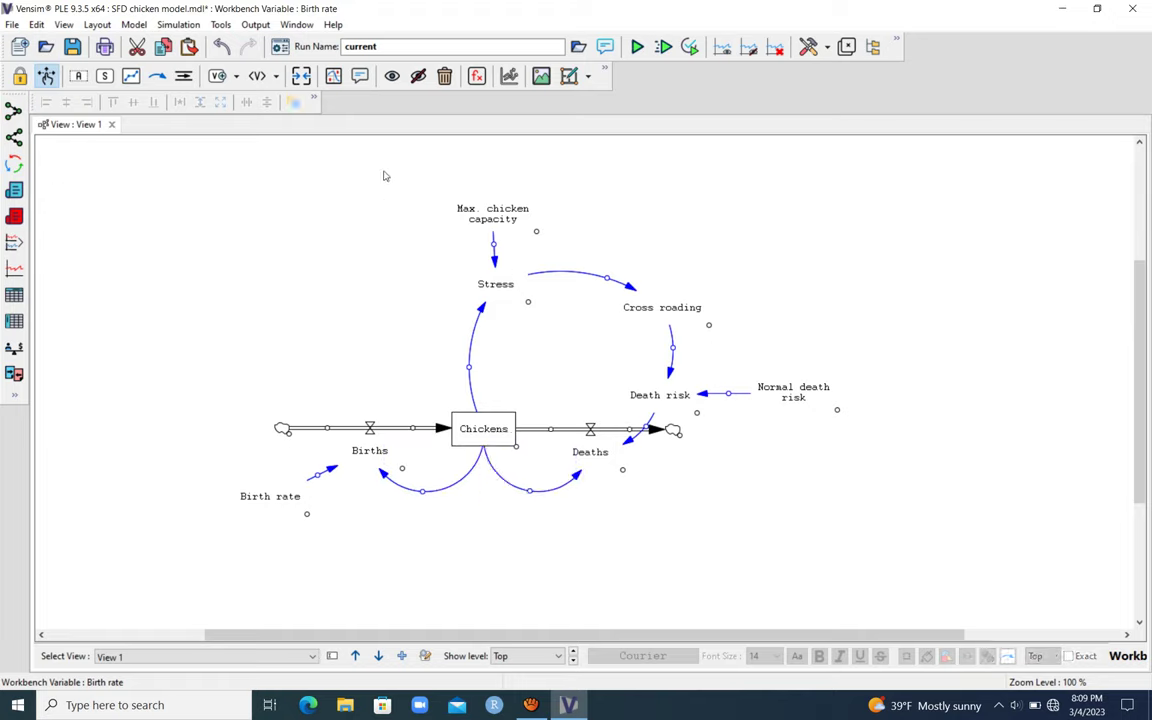
# Raise Stress and Max. chicken capacity into vertical alignment, and smooth the arc to Cross roading by adjusting its arrow and position.
pyautogui.moveTo(492, 218); pyautogui.dragTo(492, 203)
pyautogui.moveTo(497, 288)
pyautogui.mouseDown()
pyautogui.moveTo(497, 269)
pyautogui.moveTo(498, 283)
pyautogui.mouseUp()
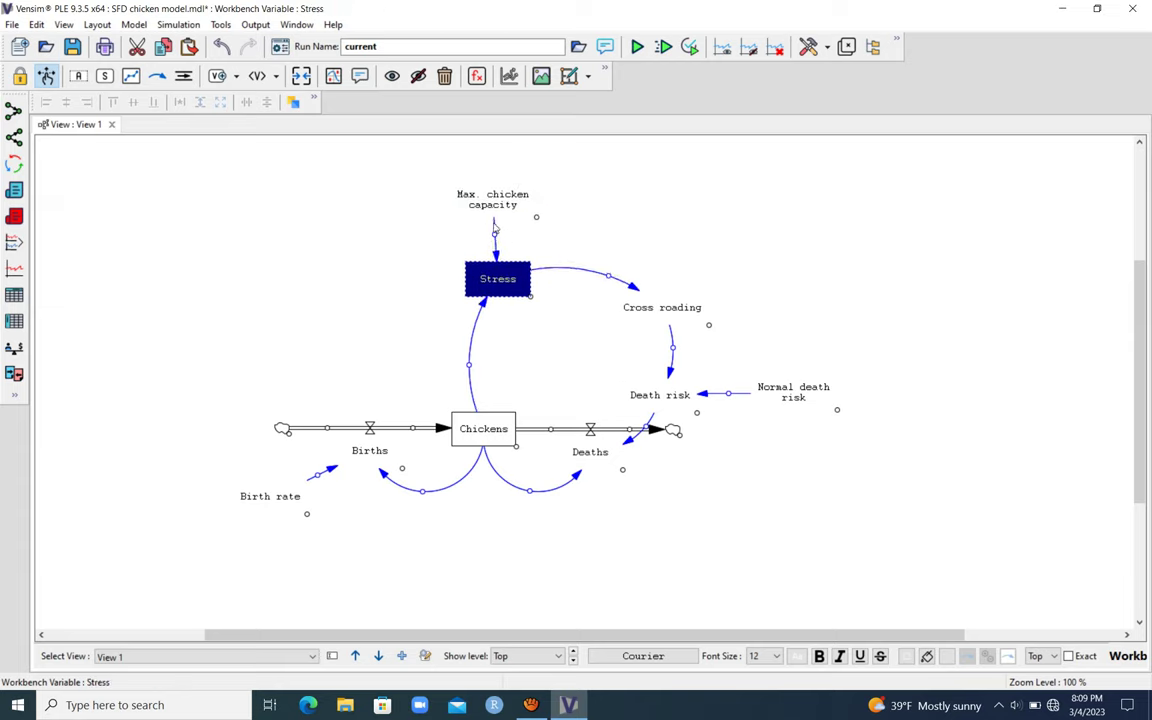
pyautogui.moveTo(608, 275); pyautogui.dragTo(587, 268)
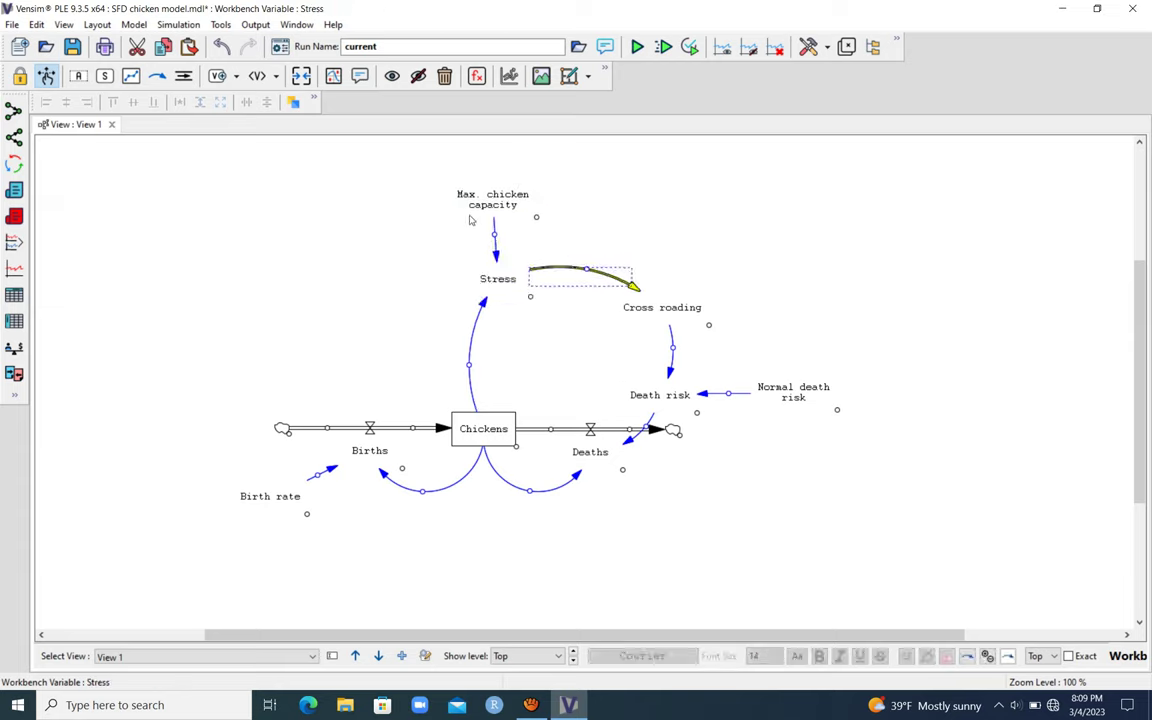
pyautogui.moveTo(662, 308); pyautogui.dragTo(666, 309)
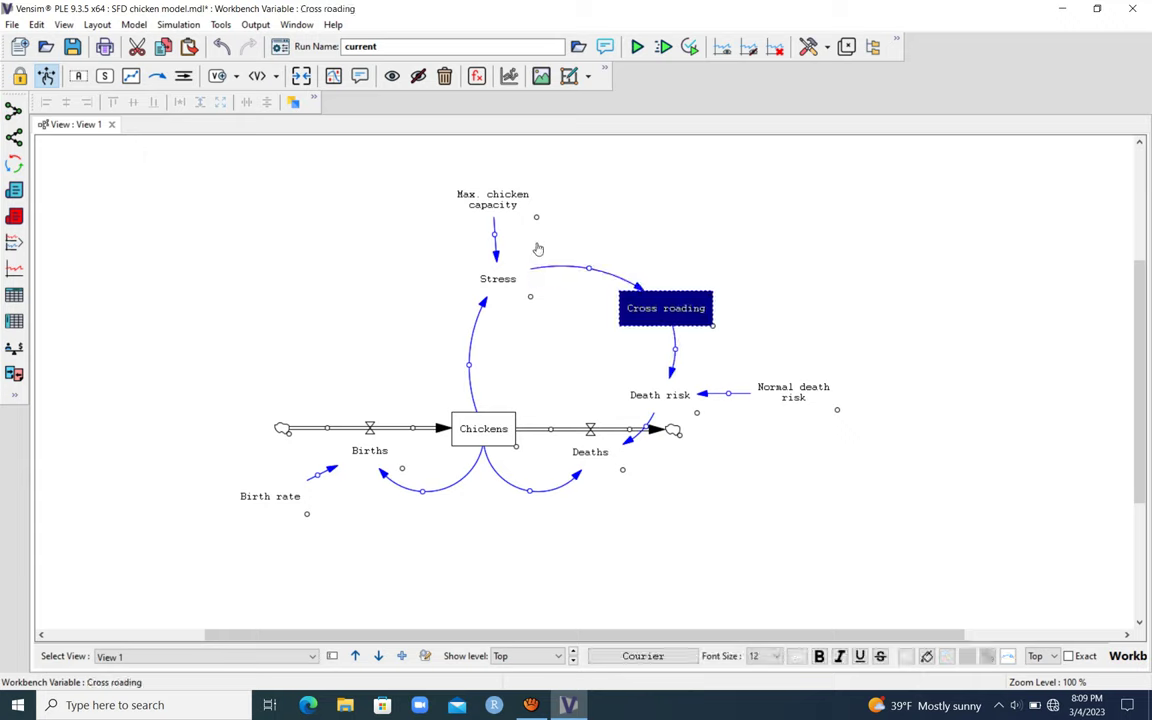
pyautogui.click(594, 286)
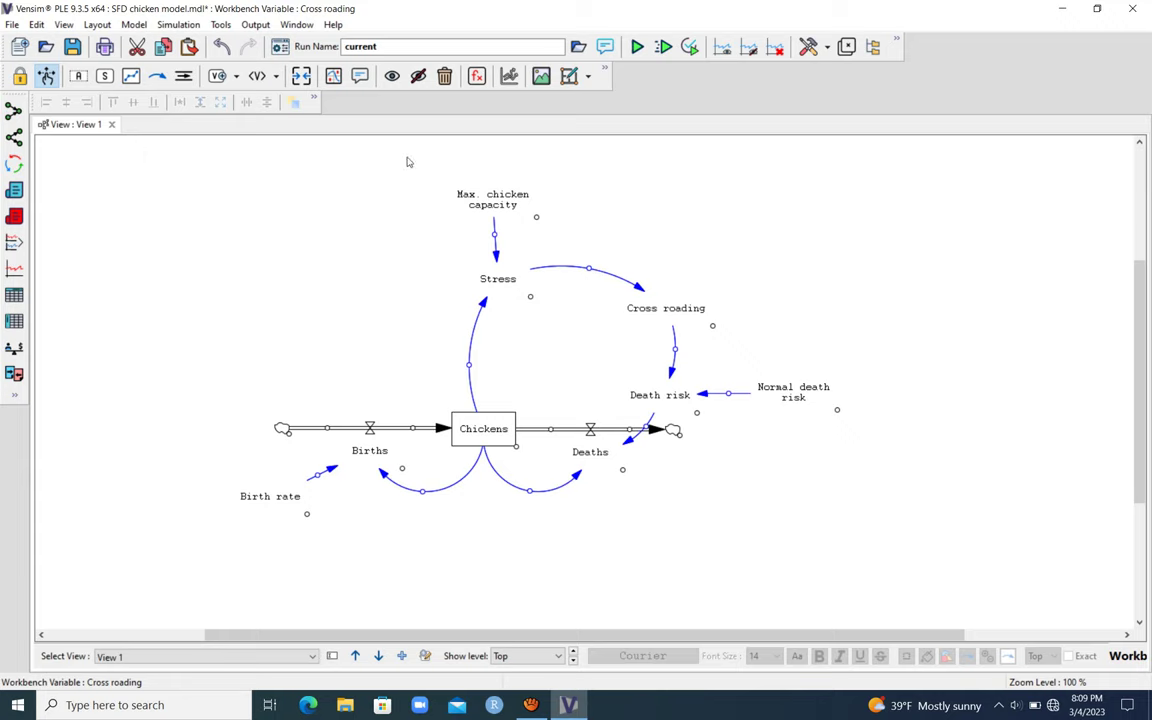
pyautogui.moveTo(494, 200); pyautogui.dragTo(498, 198)
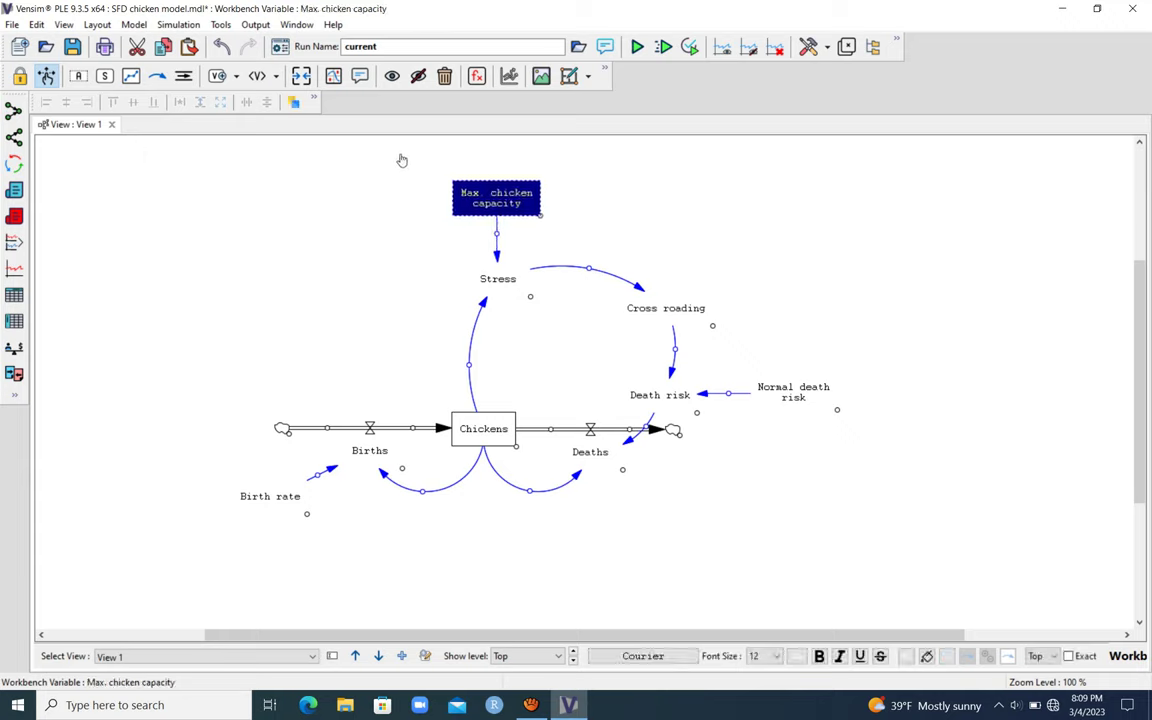
pyautogui.click(376, 293)
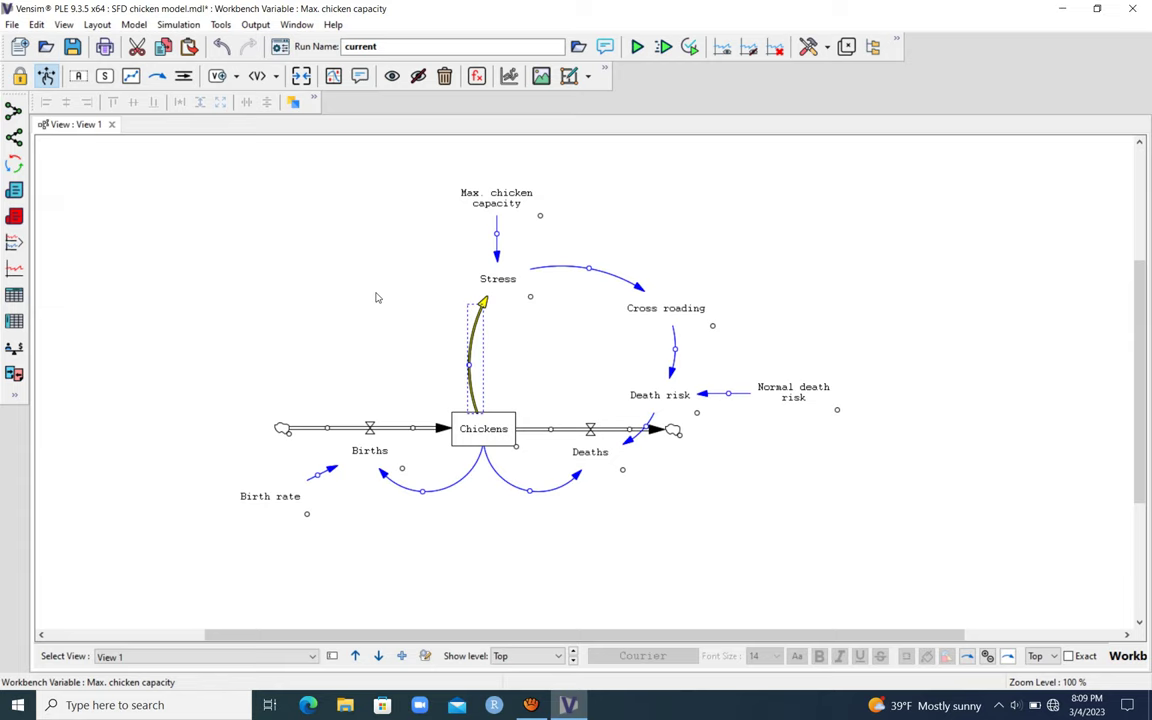
# Mark the arrow from Chickens to Stress with a + polarity.
pyautogui.rightClick(469, 365)
pyautogui.click(623, 607)
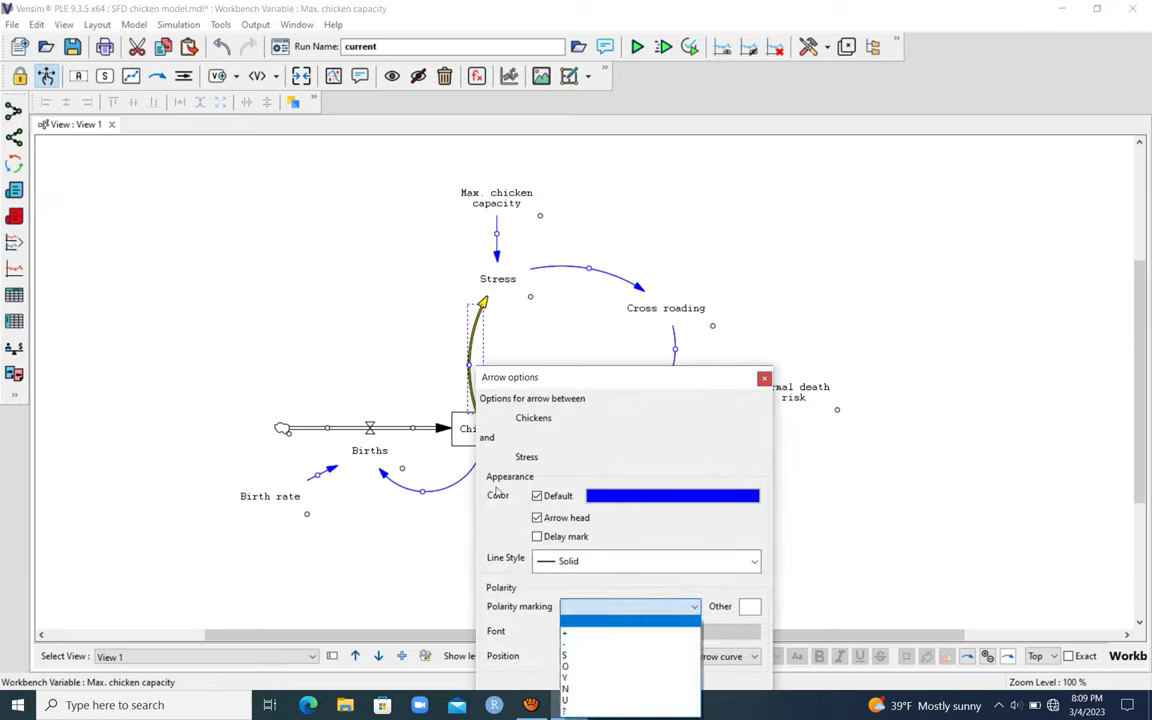
pyautogui.click(583, 634)
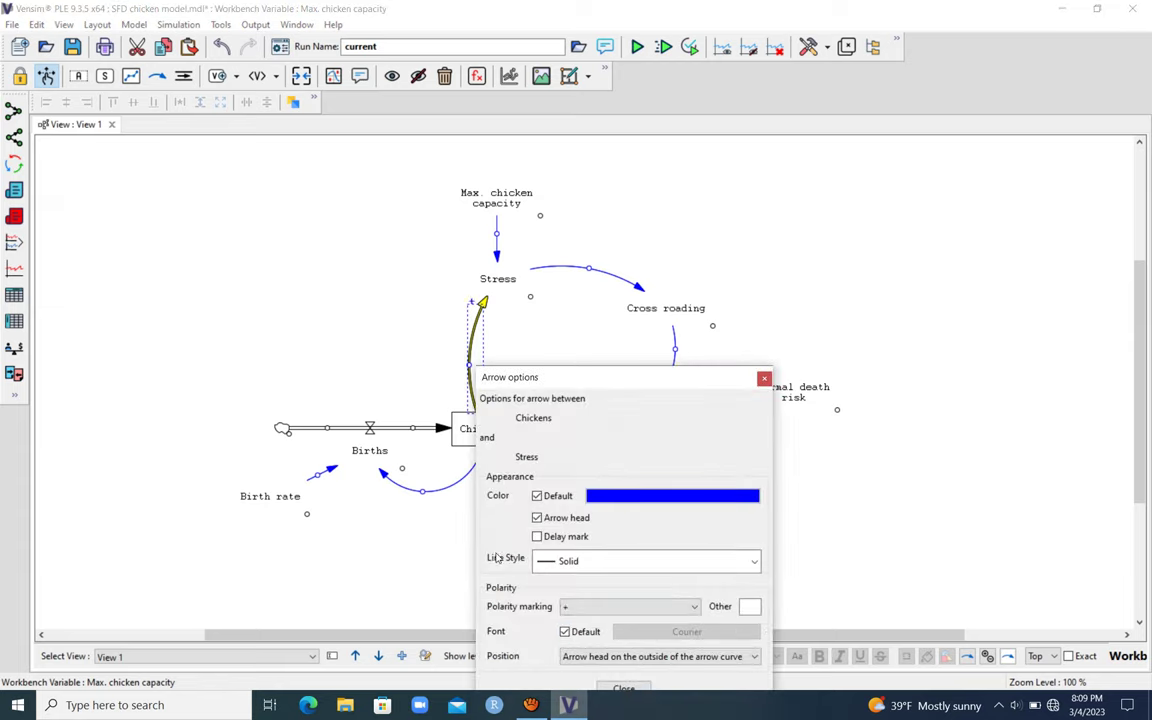
pyautogui.click(621, 696)
pyautogui.click(622, 688)
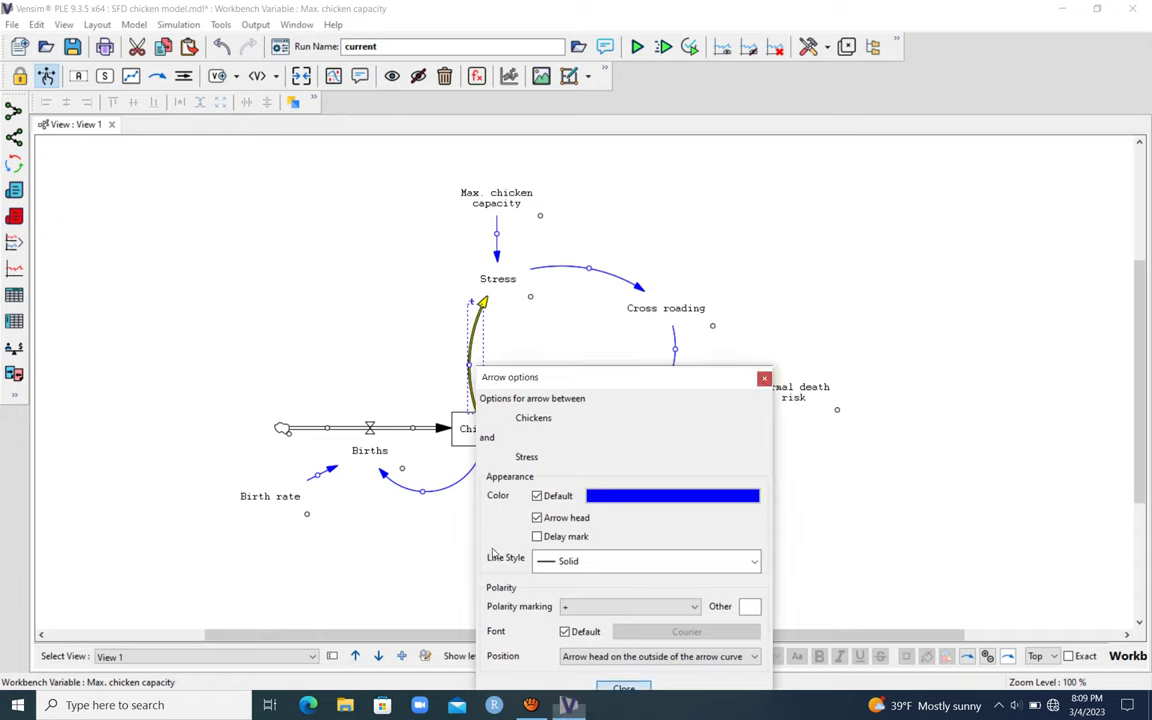
# Give the arrow from Stress to Cross roading a + polarity marking.
pyautogui.rightClick(589, 268)
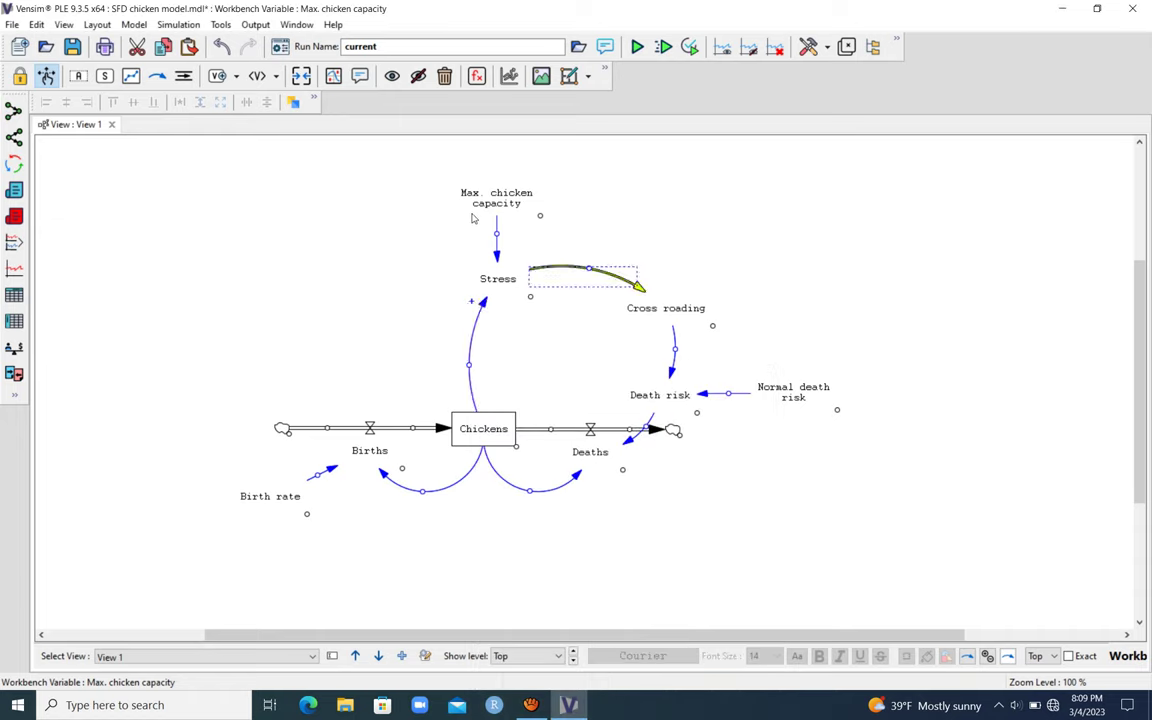
pyautogui.click(688, 508)
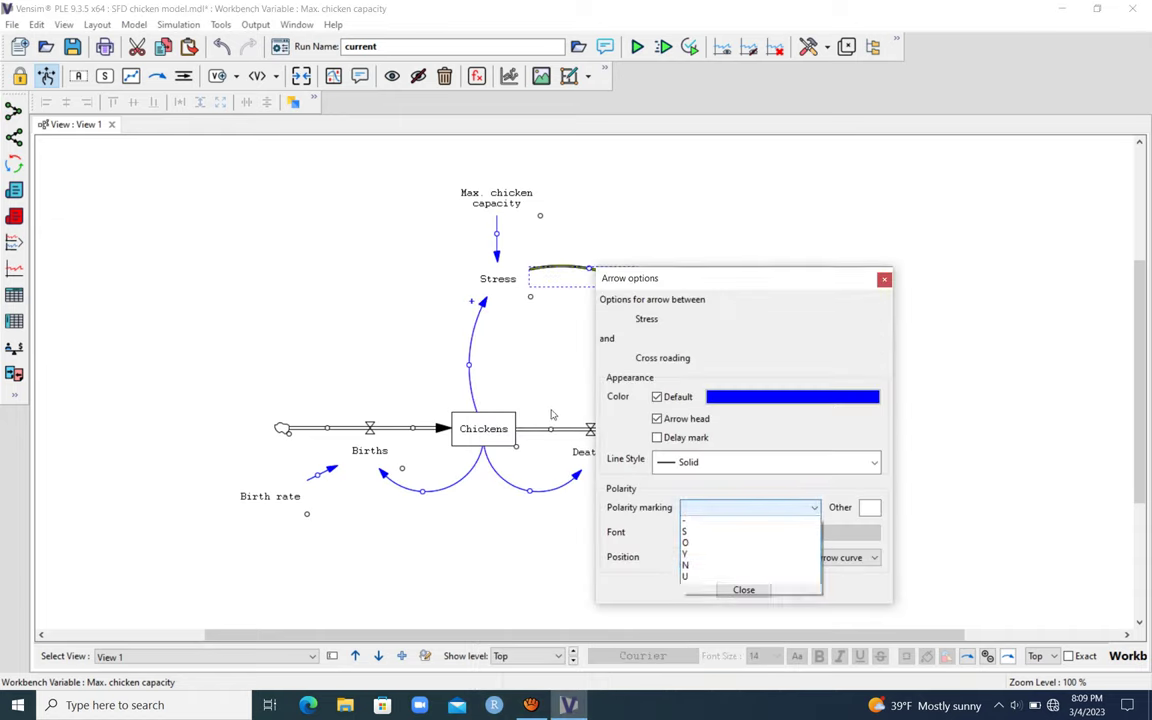
pyautogui.click(691, 535)
pyautogui.click(744, 590)
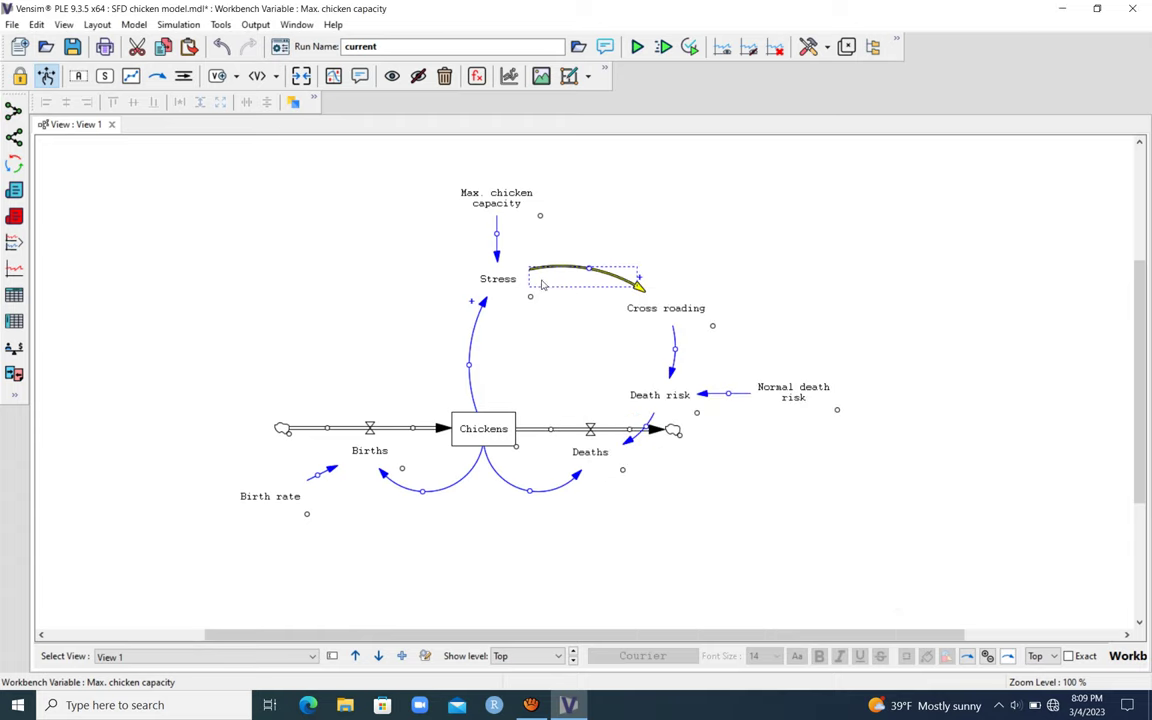
# Give the arrow from Cross roading to Death risk a + polarity marking.
pyautogui.press('Tab')
pyautogui.press('Return')
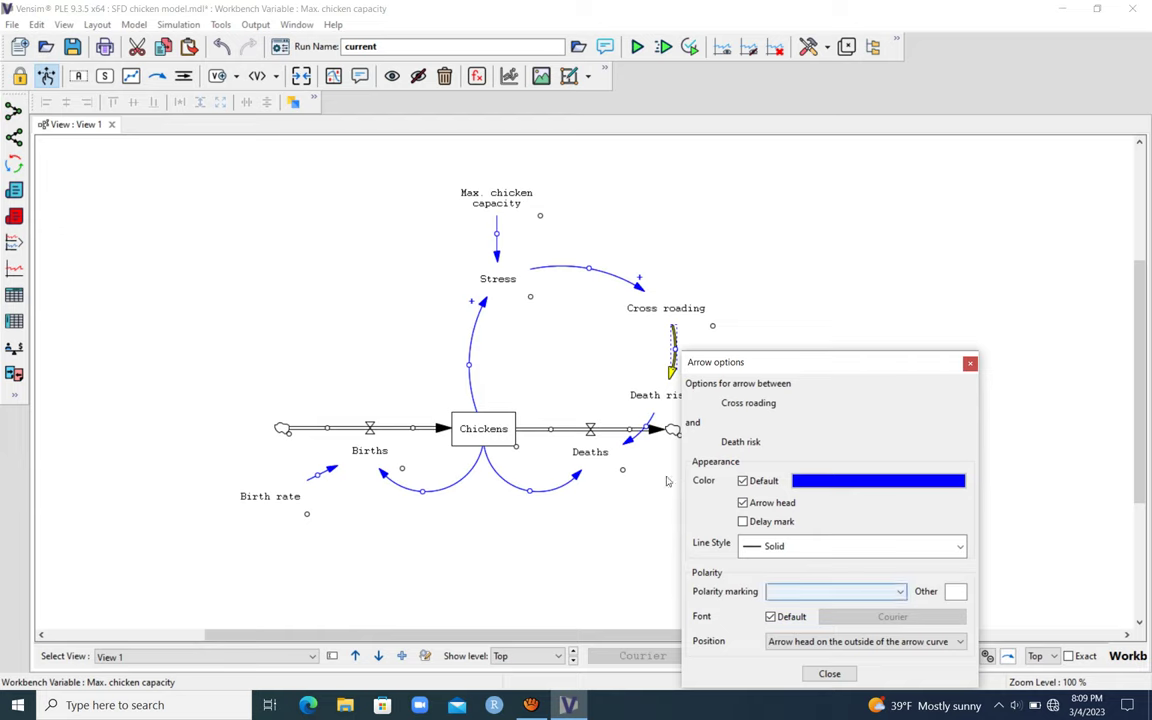
pyautogui.click(834, 592)
pyautogui.click(810, 617)
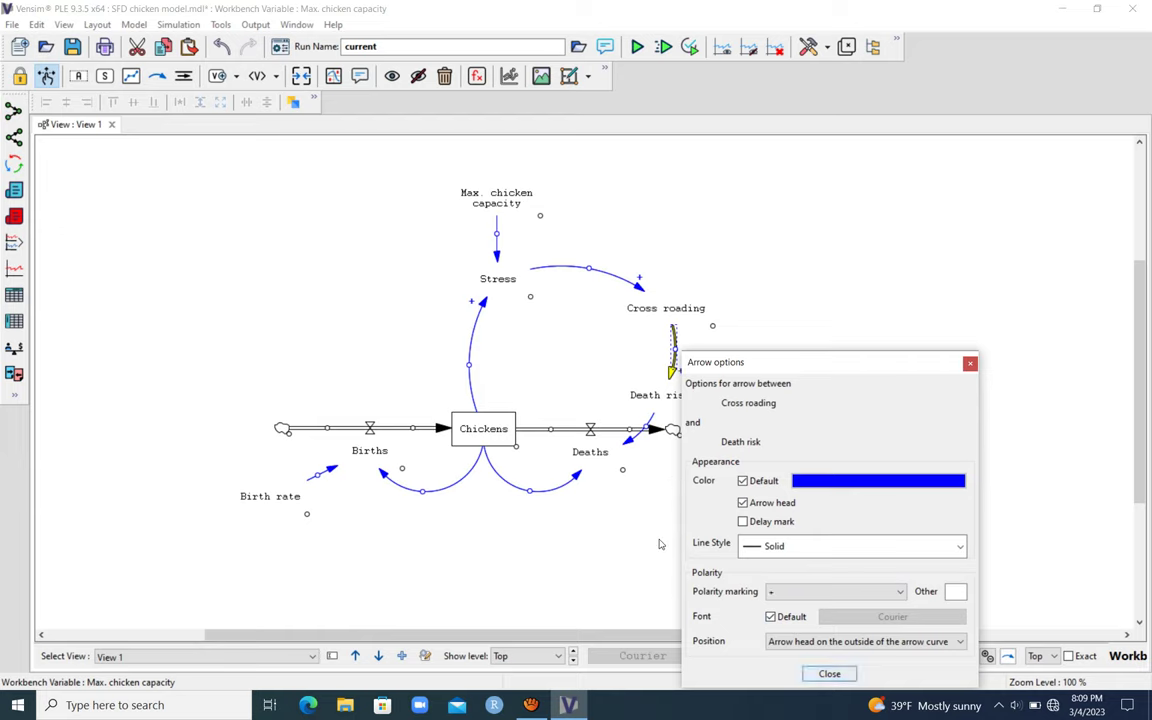
pyautogui.press('Return')
# Set the polarity marking of the arrow from Death risk to Deaths to +.
pyautogui.press('Tab')
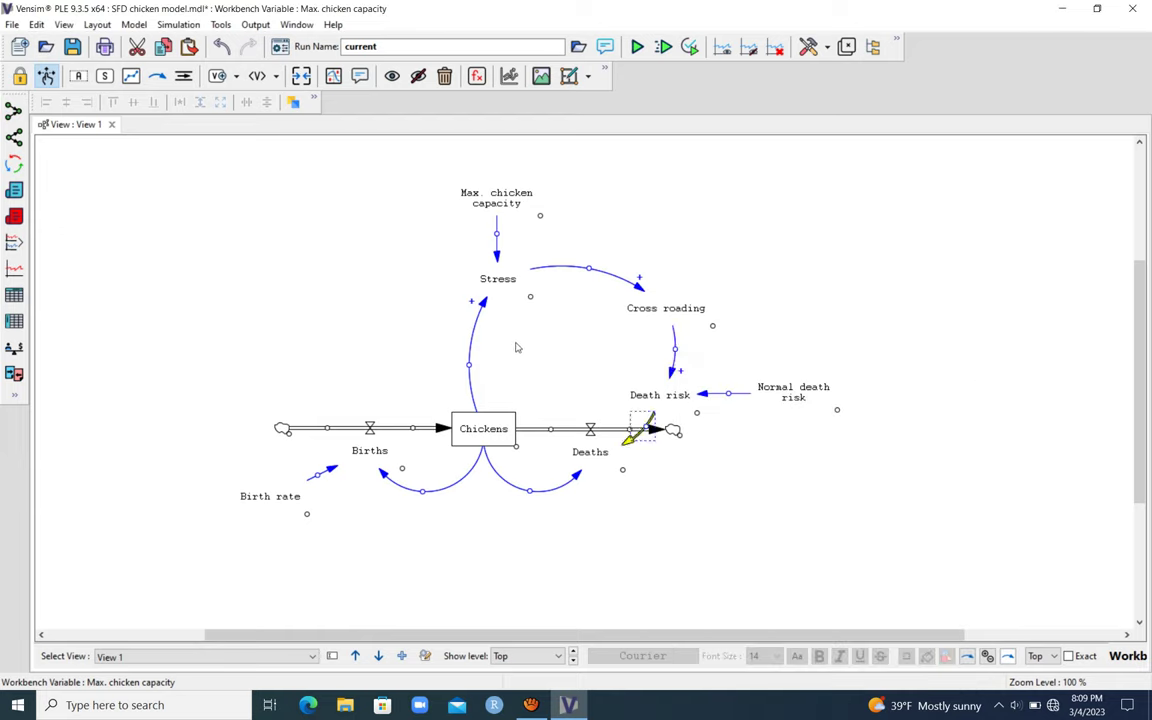
pyautogui.rightClick(646, 428)
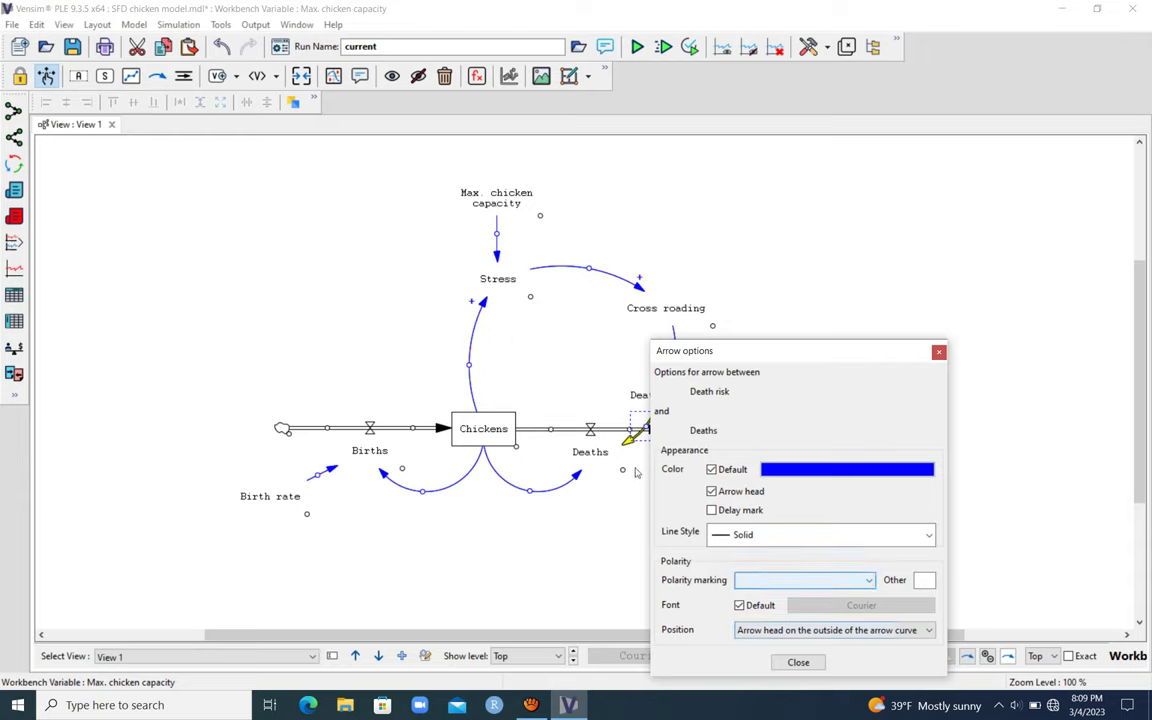
pyautogui.click(796, 581)
pyautogui.click(771, 602)
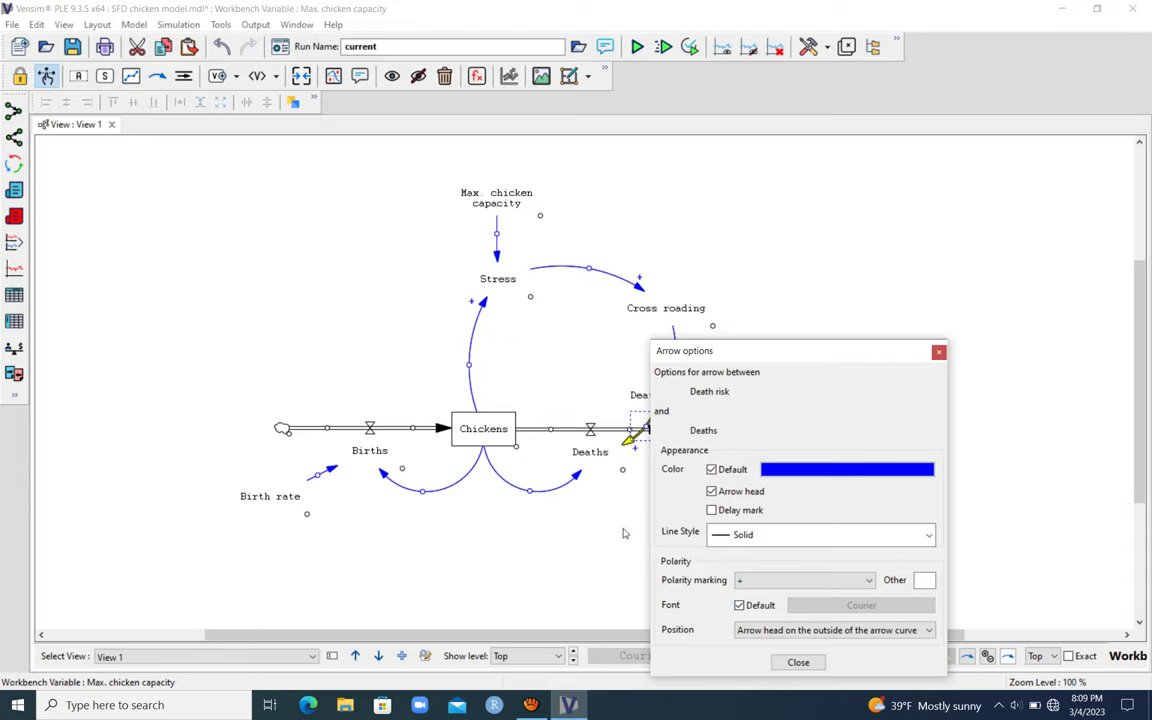
pyautogui.click(789, 662)
# Set the polarity marking of the arrow from Chickens to Deaths to +.
pyautogui.rightClick(530, 491)
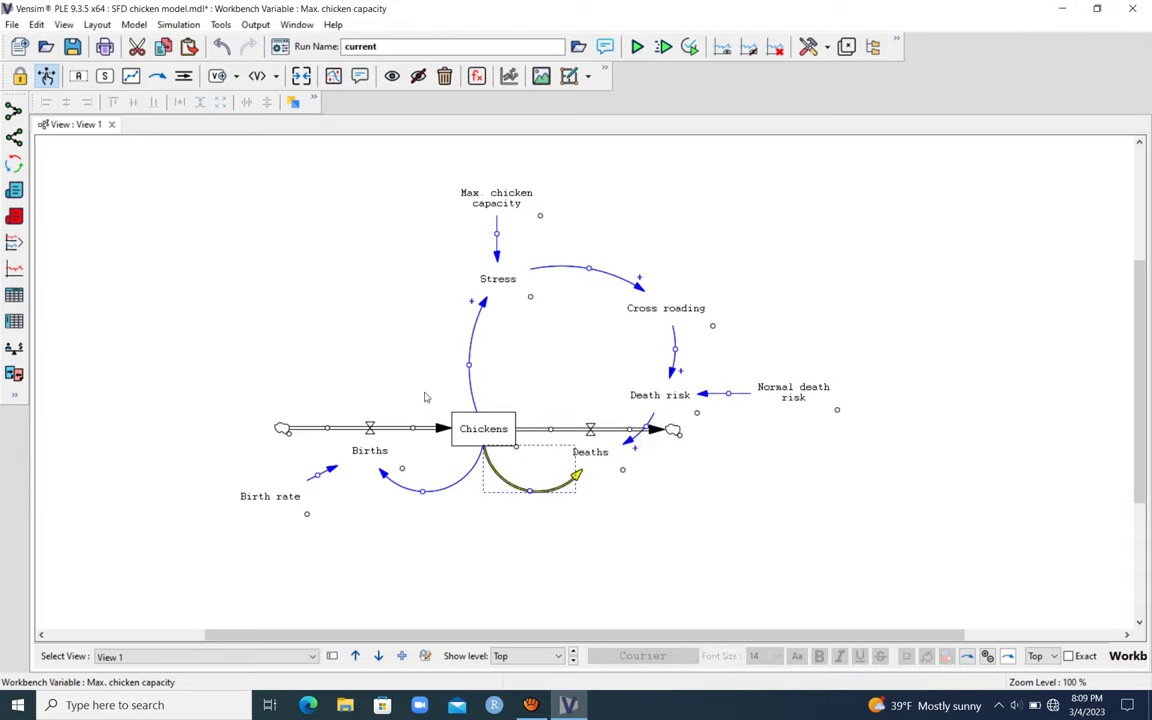
pyautogui.click(637, 581)
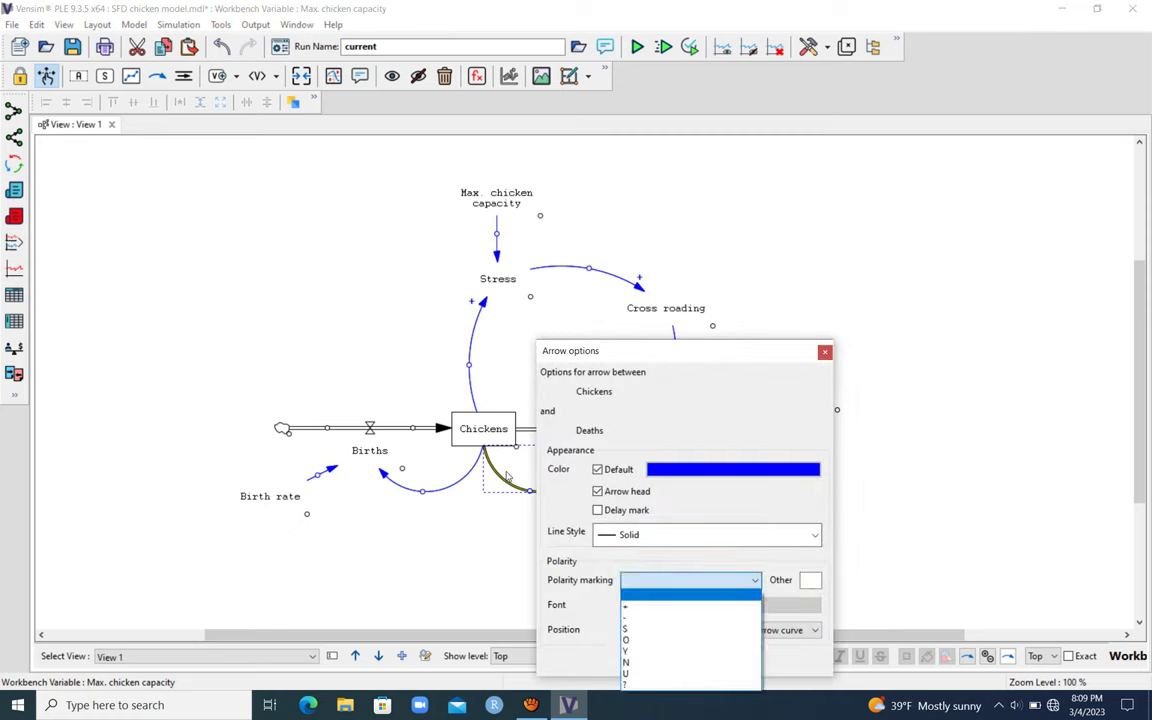
pyautogui.click(633, 604)
pyautogui.click(685, 661)
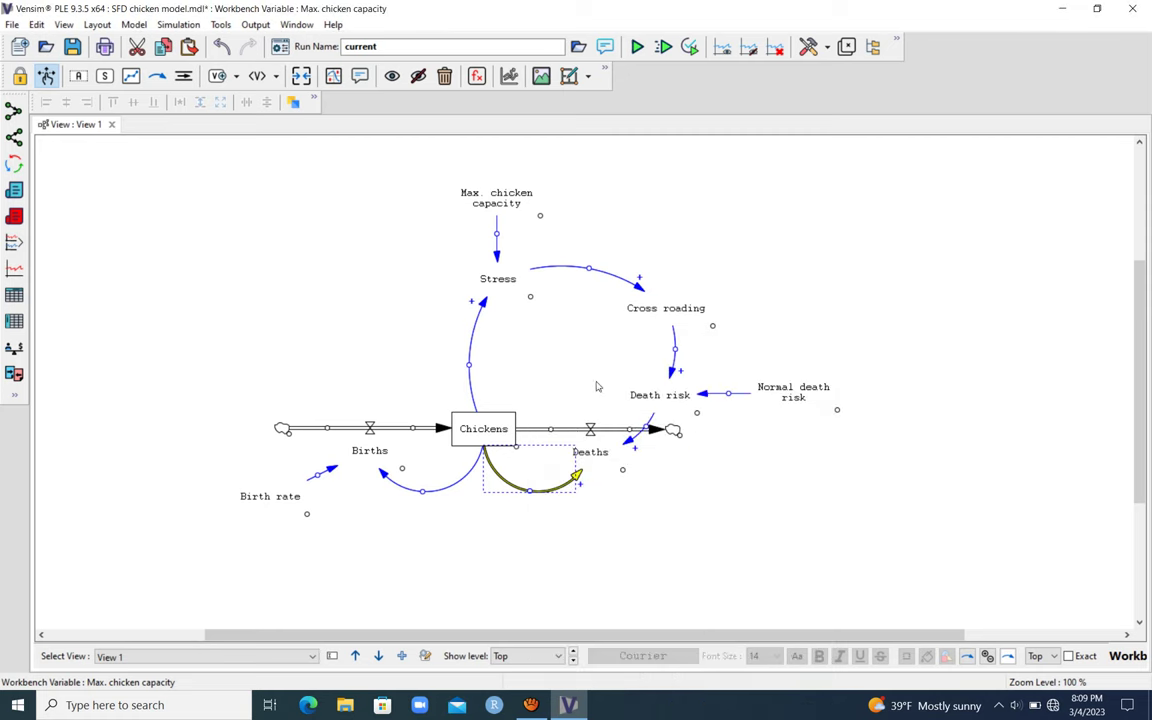
# Mark the arrow from Normal death risk to Death risk with a + polarity.
pyautogui.rightClick(729, 393)
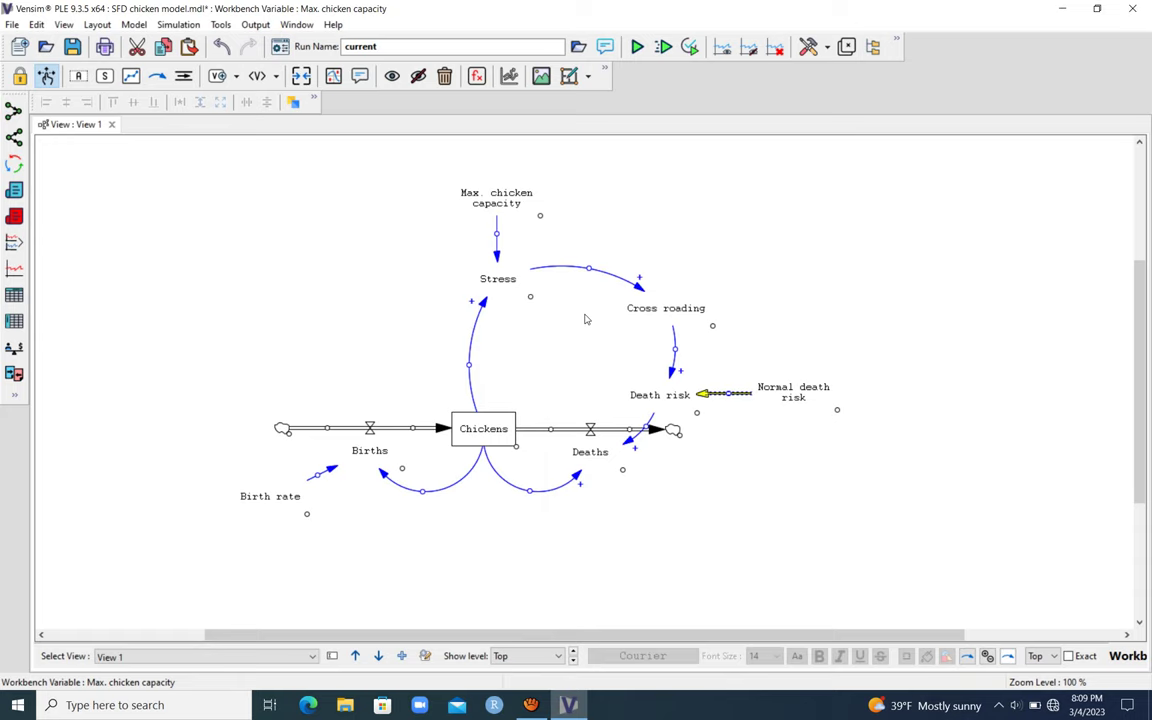
pyautogui.press('Return')
pyautogui.press('Tab')
pyautogui.hotkey('alt', 'Down')
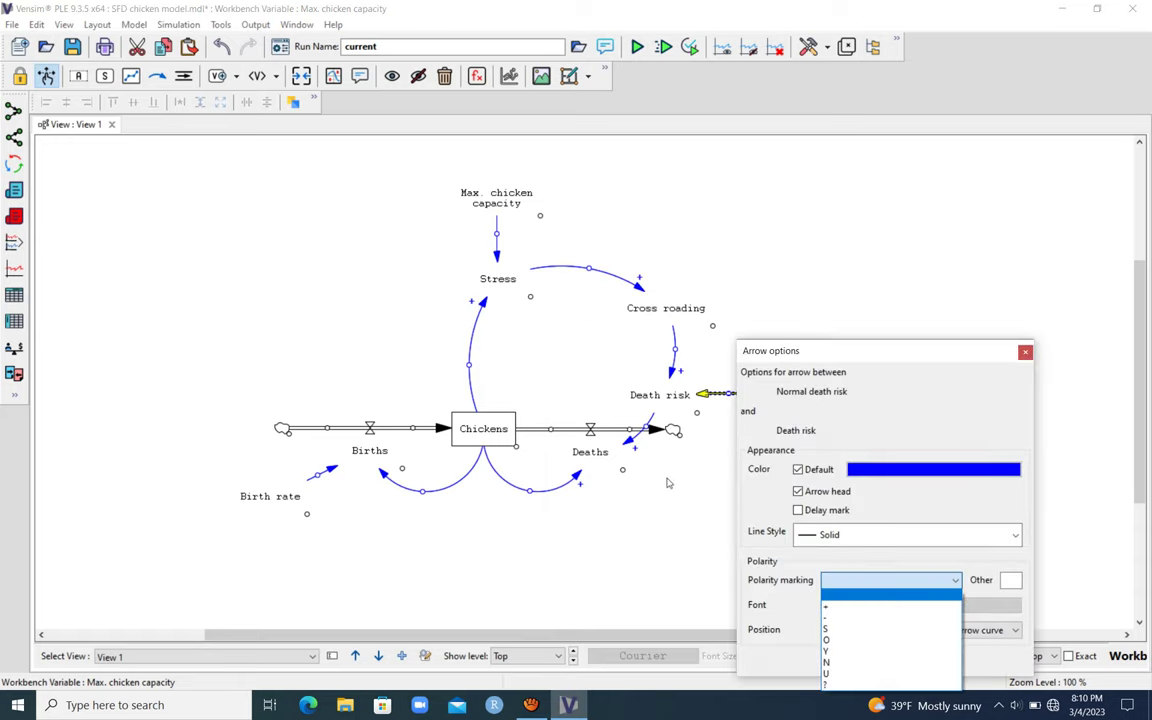
pyautogui.press('Down')
pyautogui.press('Return')
pyautogui.press('Return')
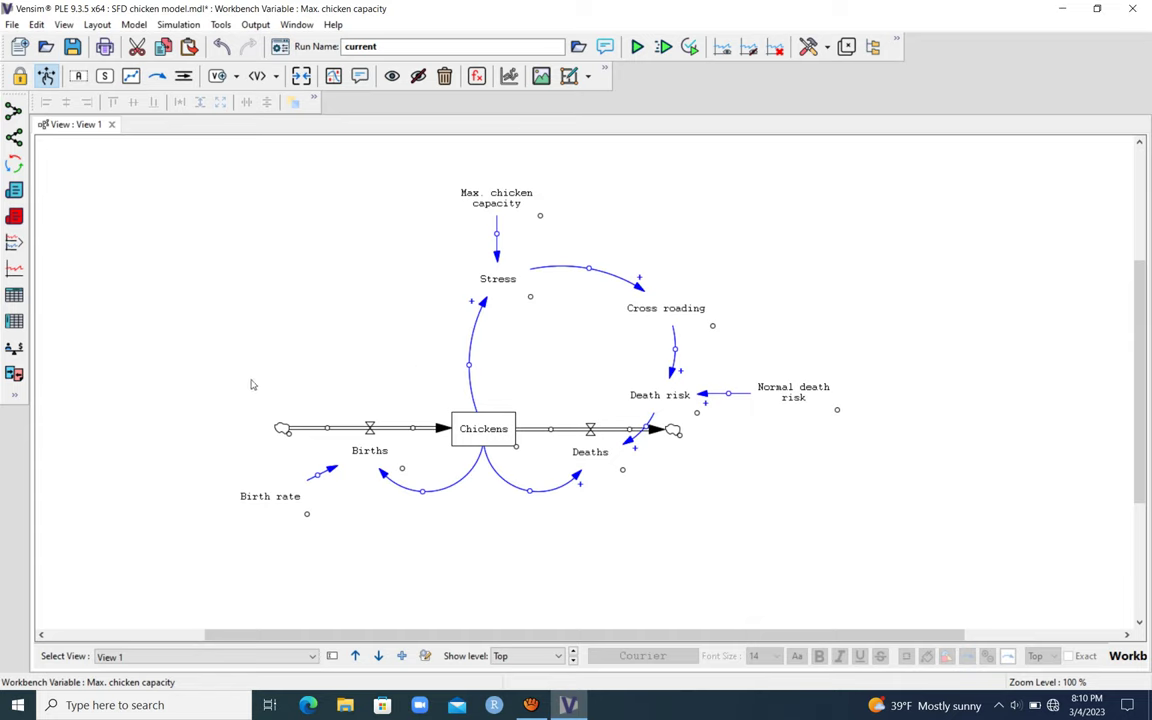
# Set the polarity marking of the arrow from Birth rate to Births to +.
pyautogui.rightClick(318, 475)
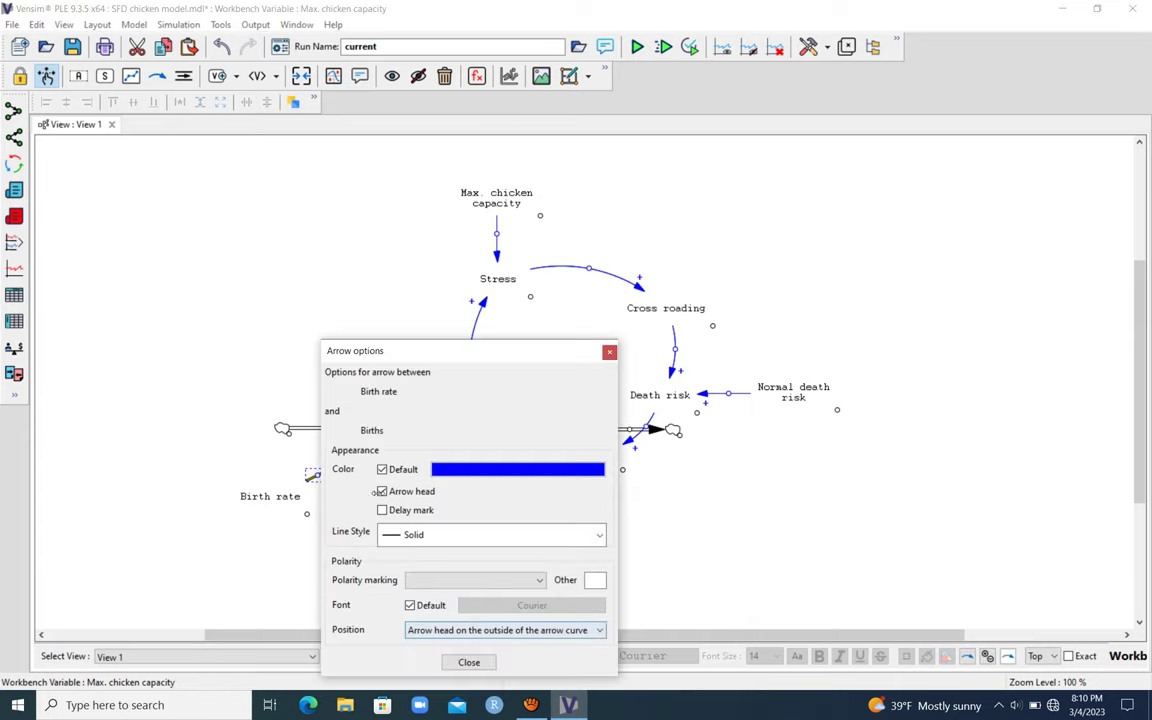
pyautogui.click(457, 581)
pyautogui.click(449, 604)
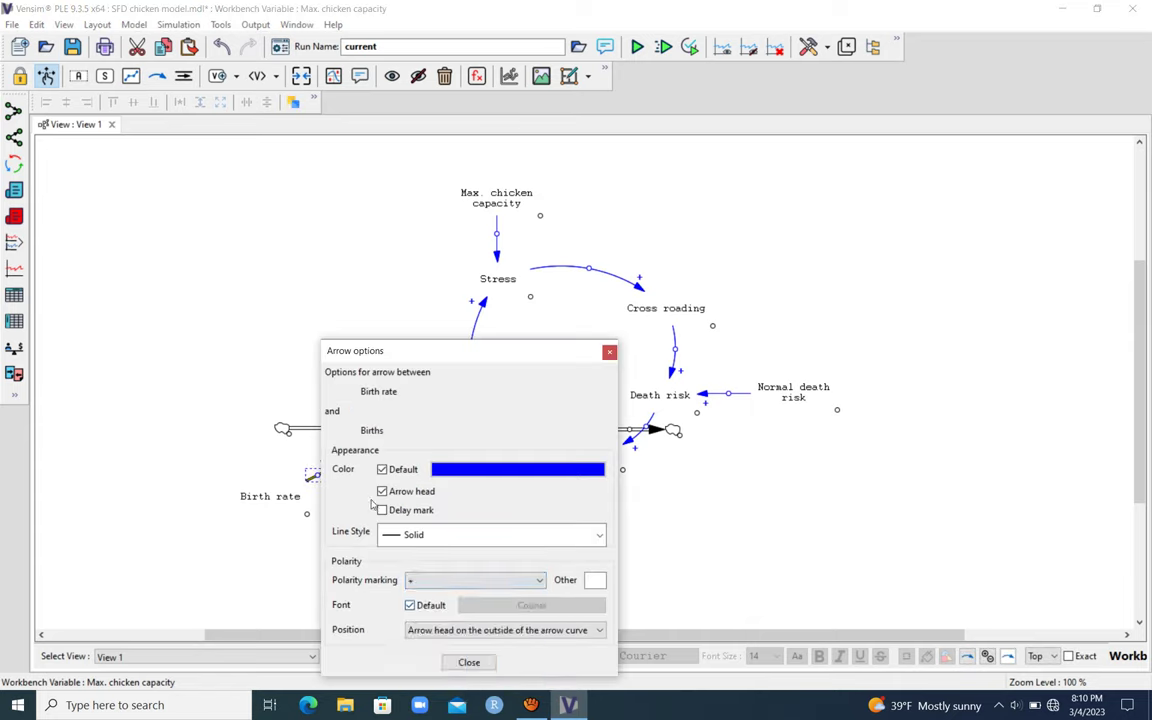
pyautogui.press('Return')
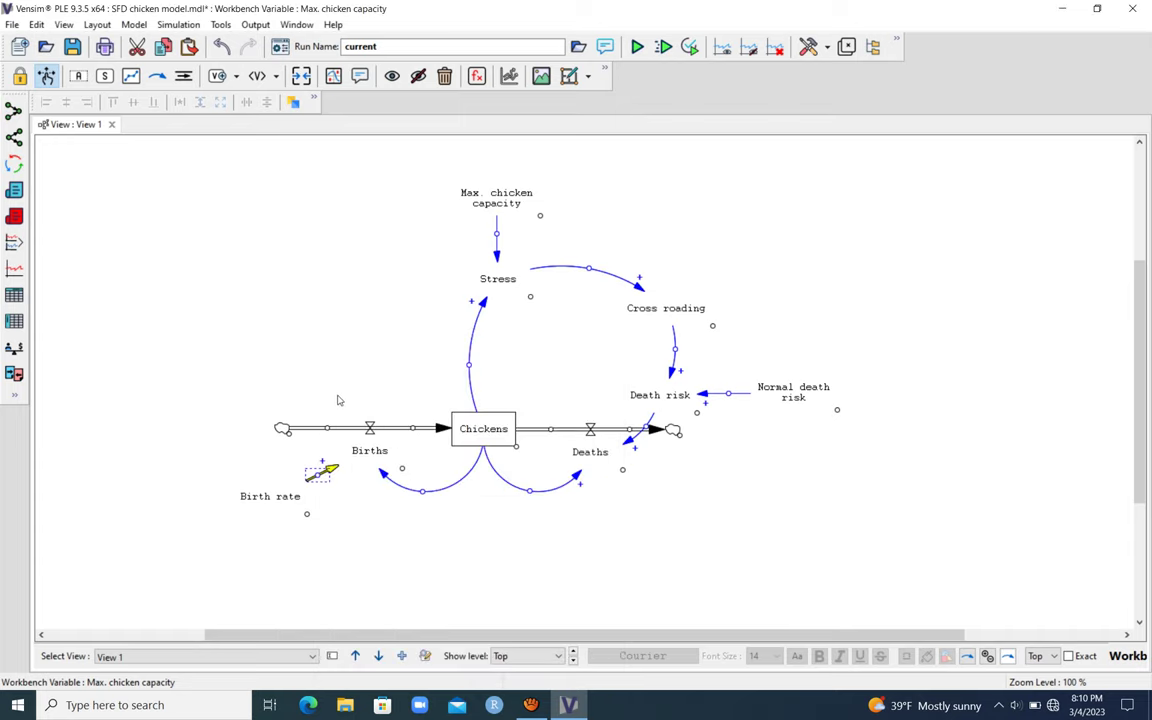
# Mark the arrow from Chickens to Births with a + polarity, and nudge Birth rate slightly farther from Births.
pyautogui.rightClick(422, 491)
pyautogui.click(525, 581)
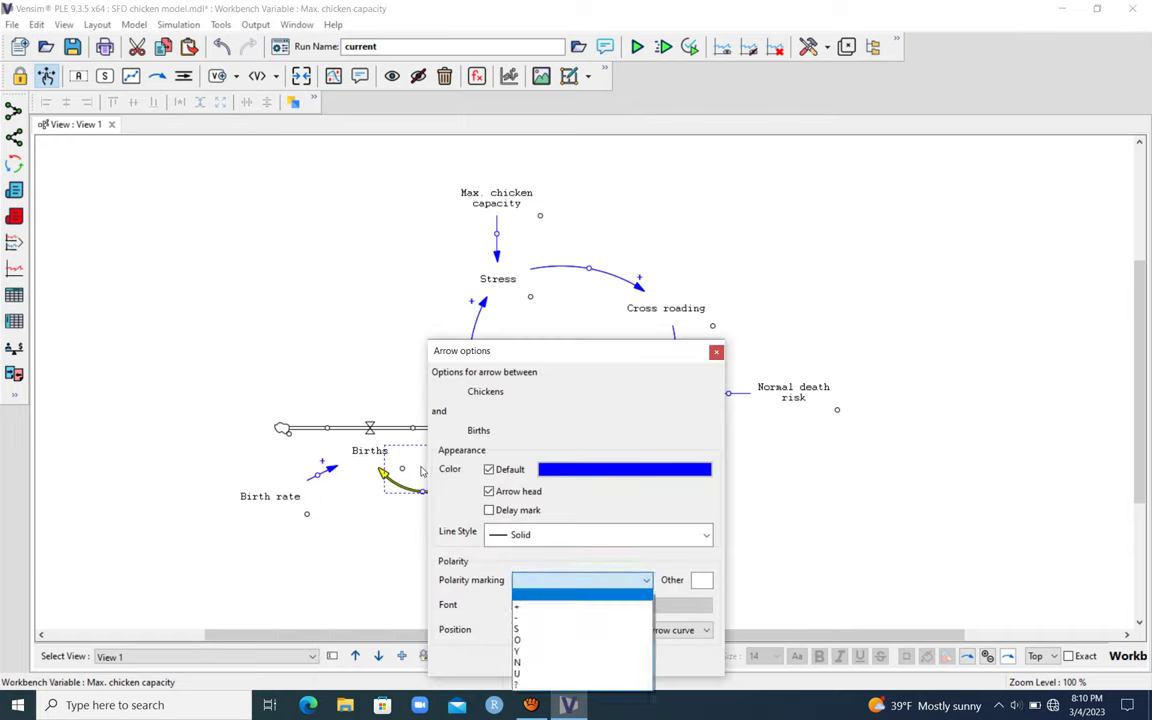
pyautogui.click(534, 607)
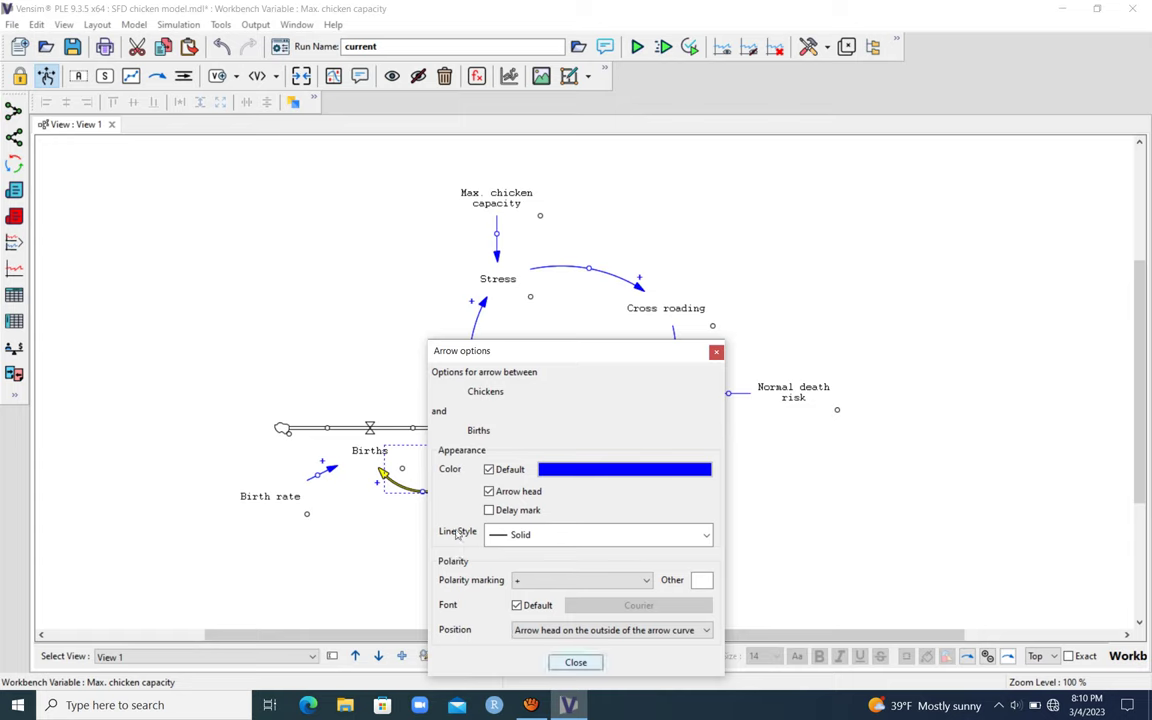
pyautogui.click(572, 664)
pyautogui.moveTo(272, 496); pyautogui.dragTo(264, 501)
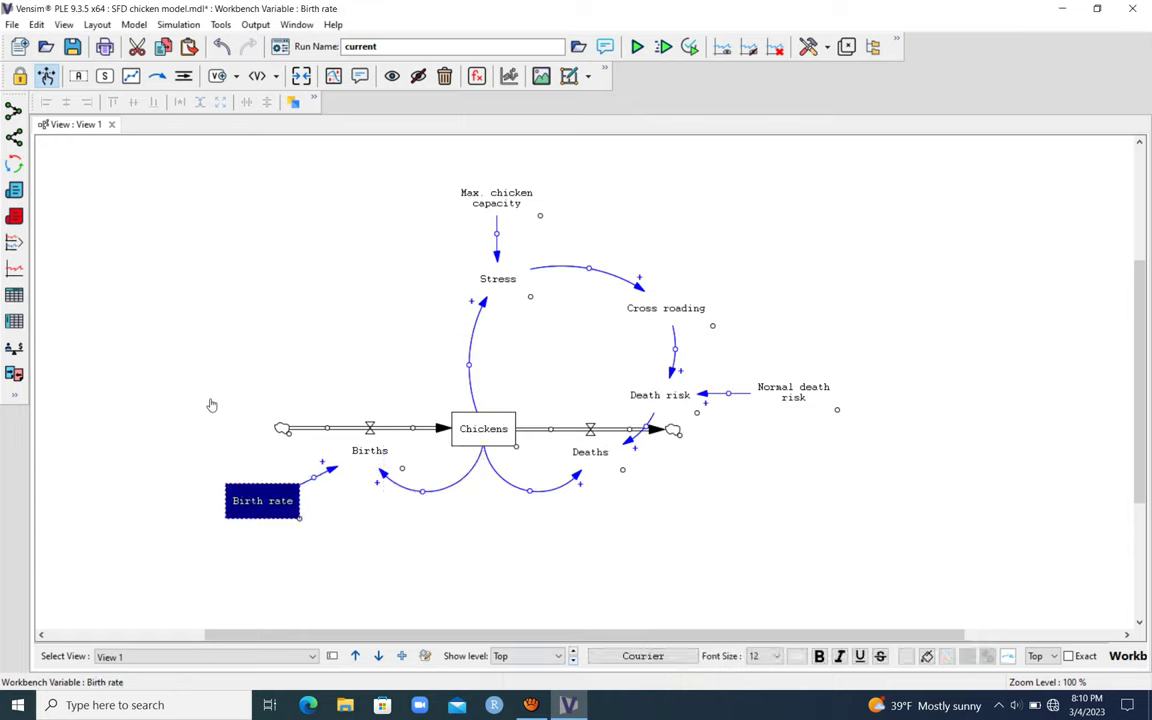
# Mark the arrow from Max. chicken capacity to Stress with a - polarity.
pyautogui.press('Tab')
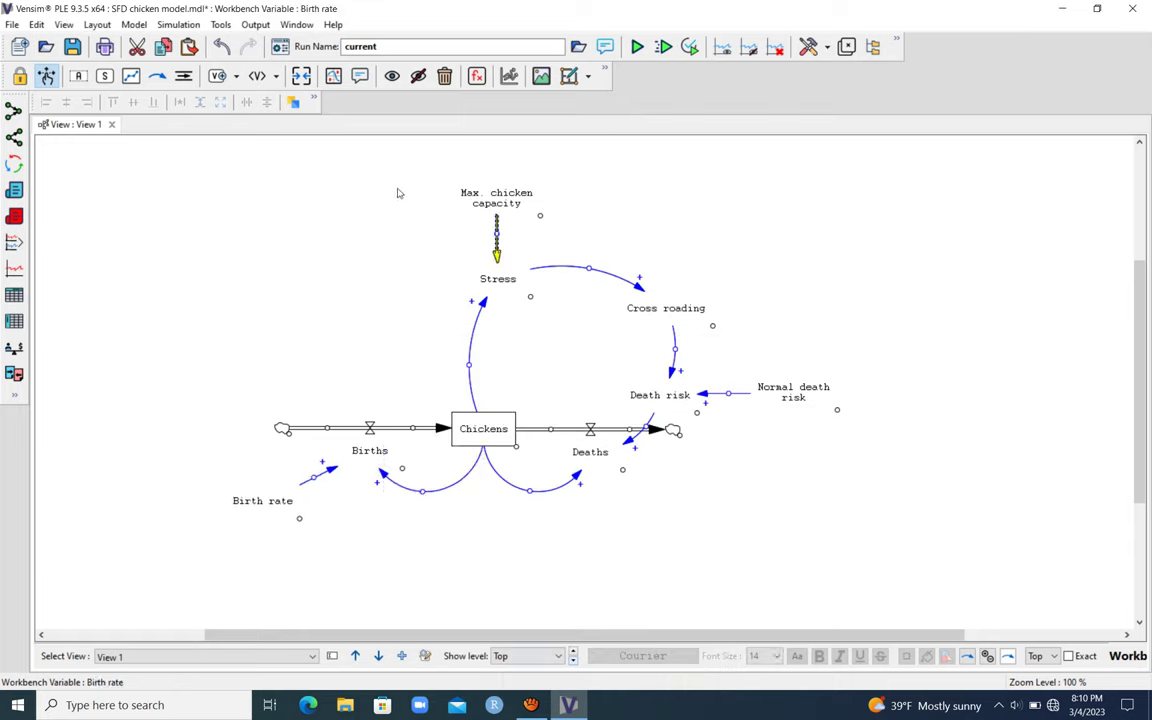
pyautogui.press('Return')
pyautogui.click(639, 475)
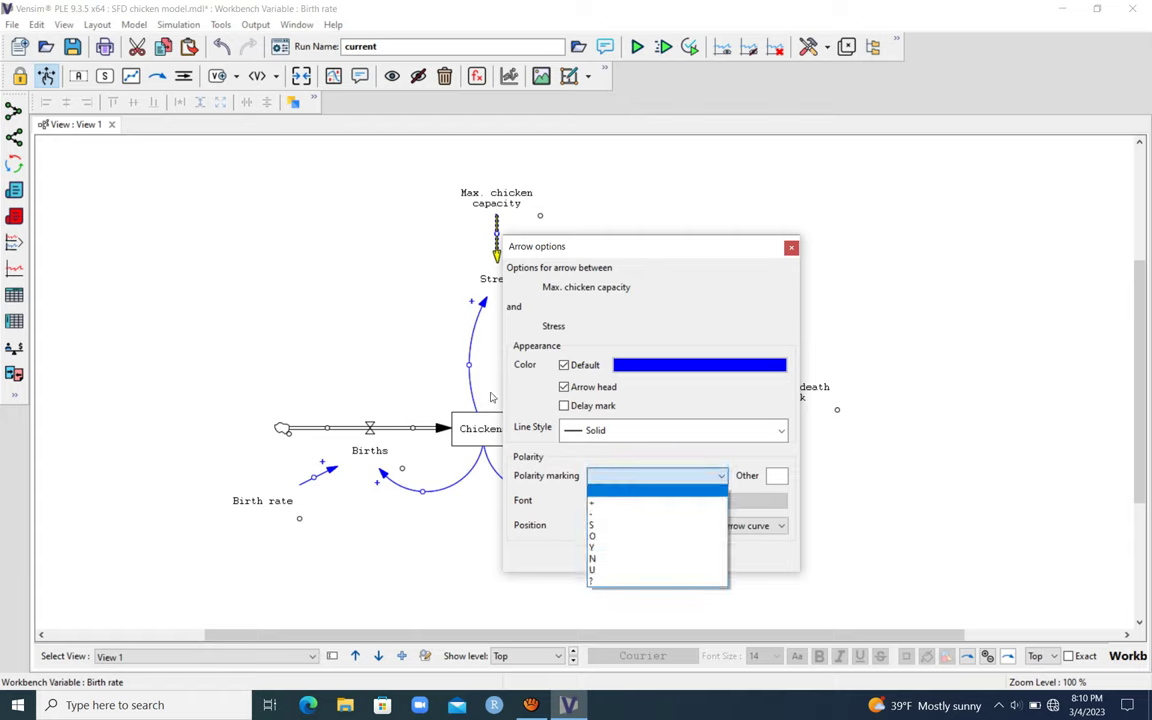
pyautogui.click(601, 514)
pyautogui.press('Return')
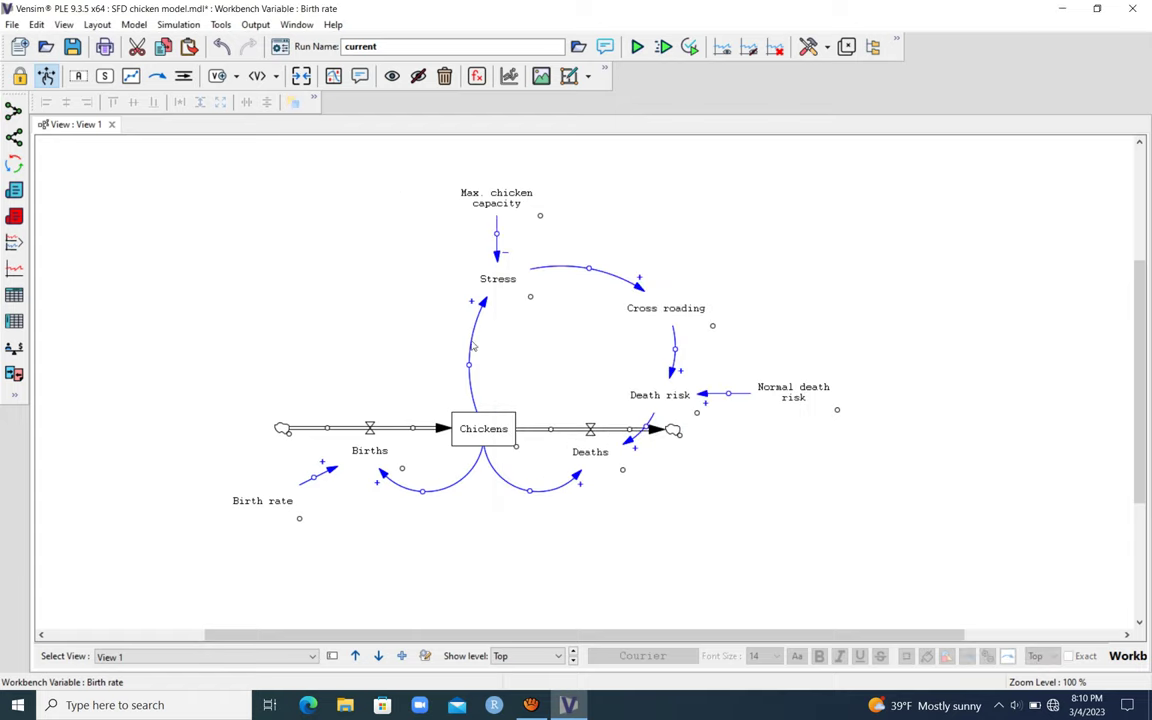
# Shift Deaths with its valve slightly away from Chickens, and raise Death risk and Normal death risk a little toward Cross roading's level.
pyautogui.click(591, 431)
pyautogui.moveTo(591, 431); pyautogui.dragTo(598, 428)
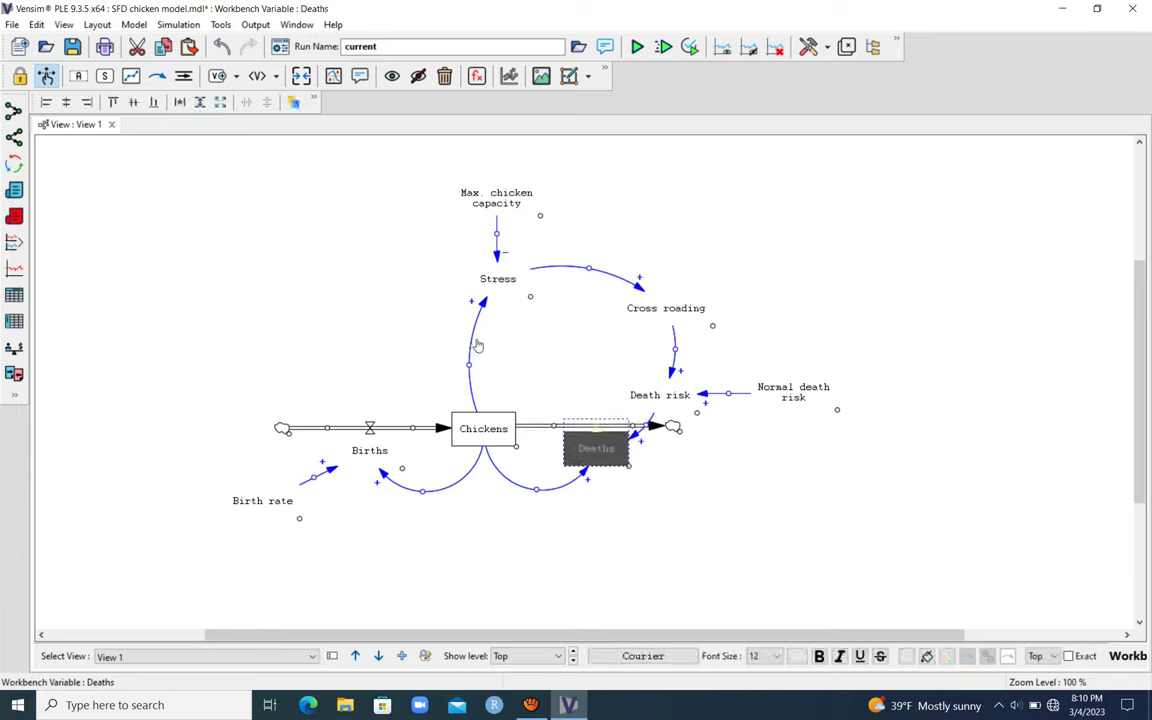
pyautogui.click(696, 476)
pyautogui.moveTo(686, 397); pyautogui.dragTo(694, 386)
pyautogui.moveTo(811, 387)
pyautogui.mouseDown()
pyautogui.moveTo(832, 382)
pyautogui.moveTo(818, 378)
pyautogui.mouseUp()
pyautogui.rightClick(901, 298)
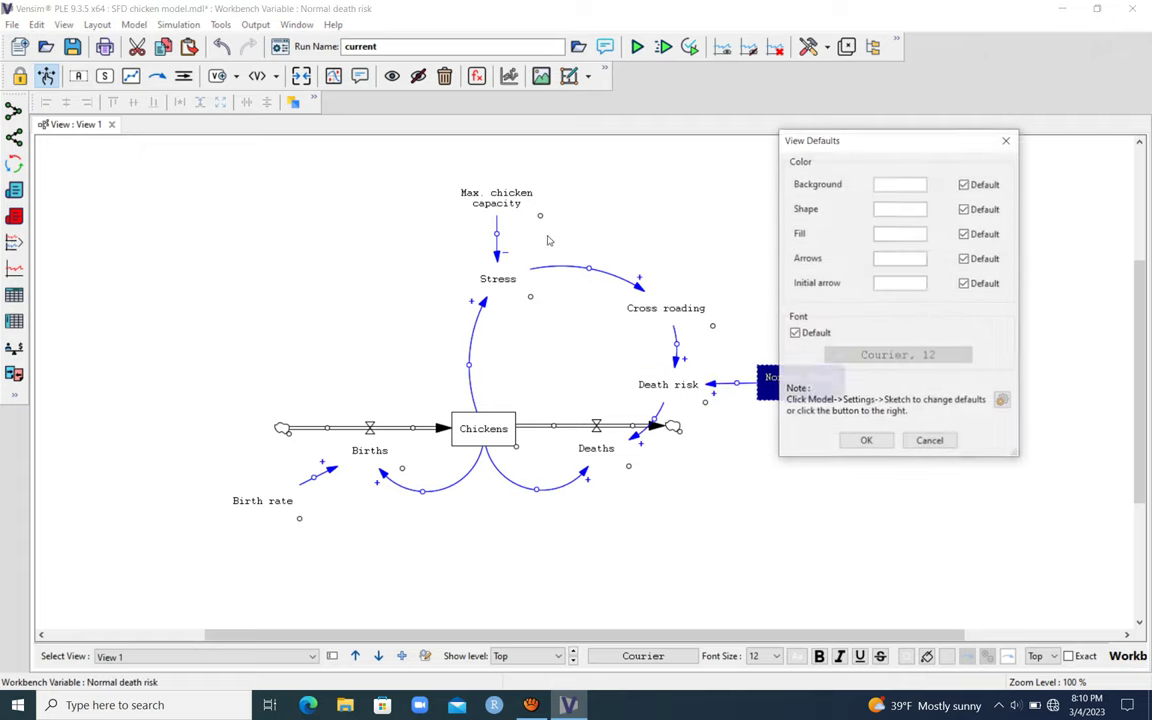
pyautogui.click(1005, 140)
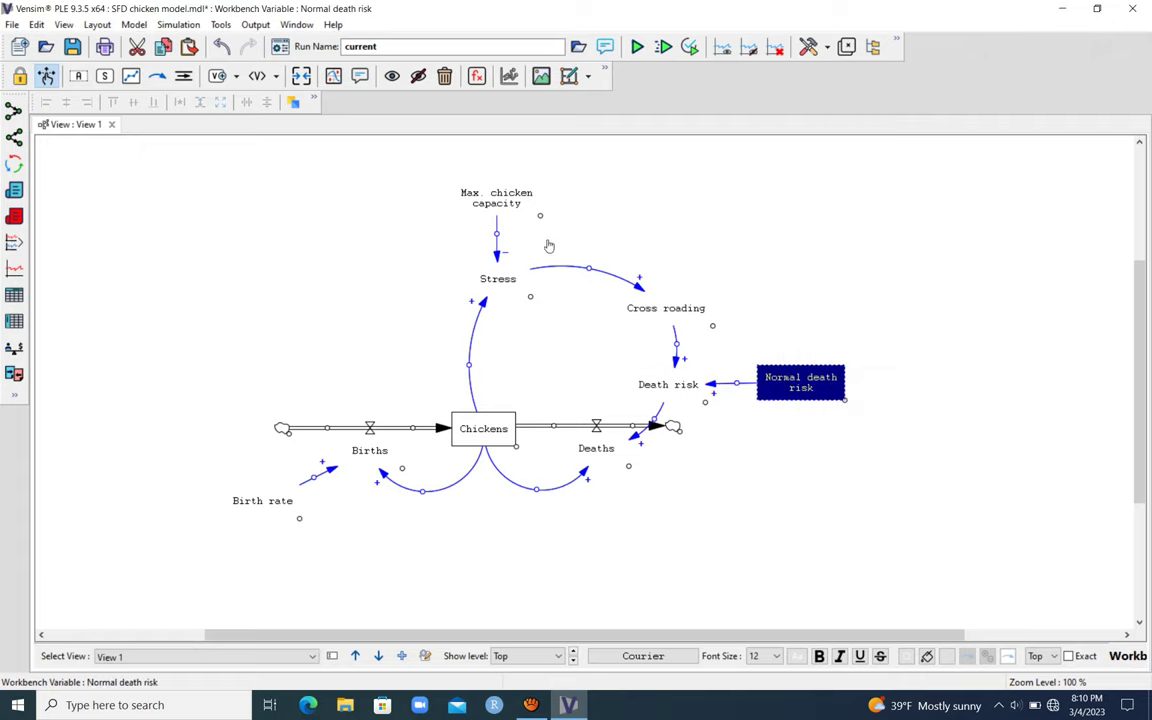
# Tighten the feedback loop by moving Cross roading inward and lowering Stress and Max. chicken capacity into line above Chickens.
pyautogui.moveTo(678, 307); pyautogui.dragTo(658, 300)
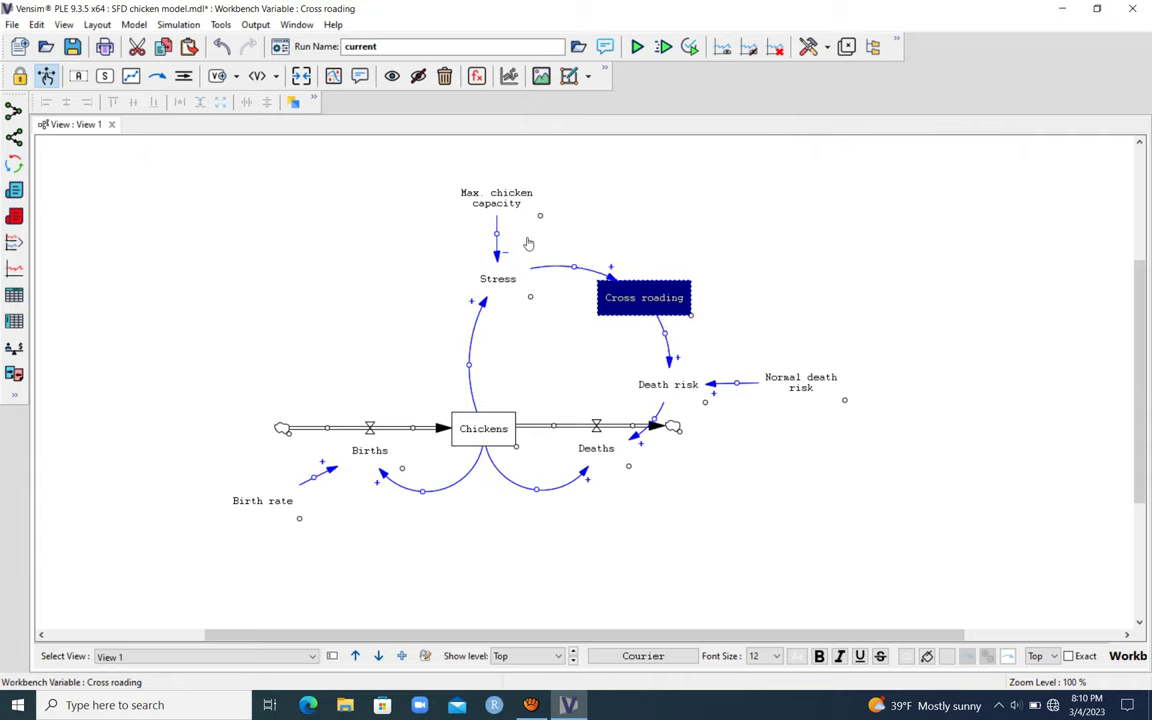
pyautogui.moveTo(480, 287); pyautogui.dragTo(469, 314)
pyautogui.click(585, 220)
pyautogui.moveTo(507, 199); pyautogui.dragTo(497, 221)
pyautogui.click(622, 229)
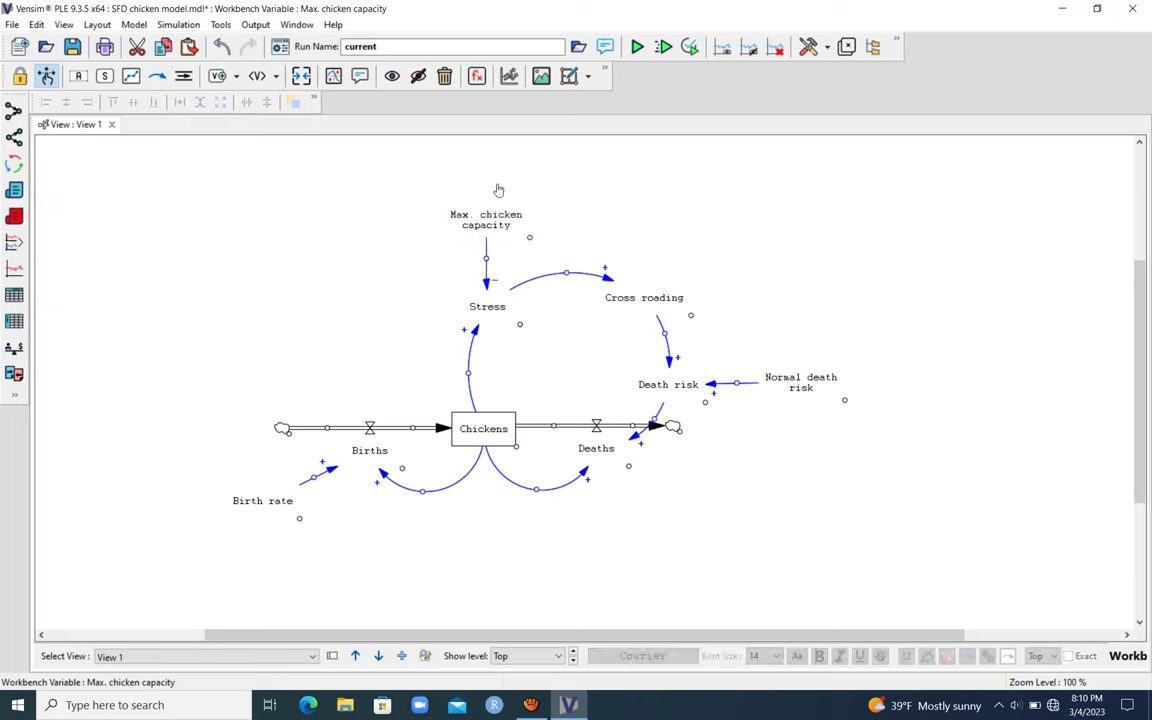
pyautogui.moveTo(626, 295); pyautogui.dragTo(620, 303)
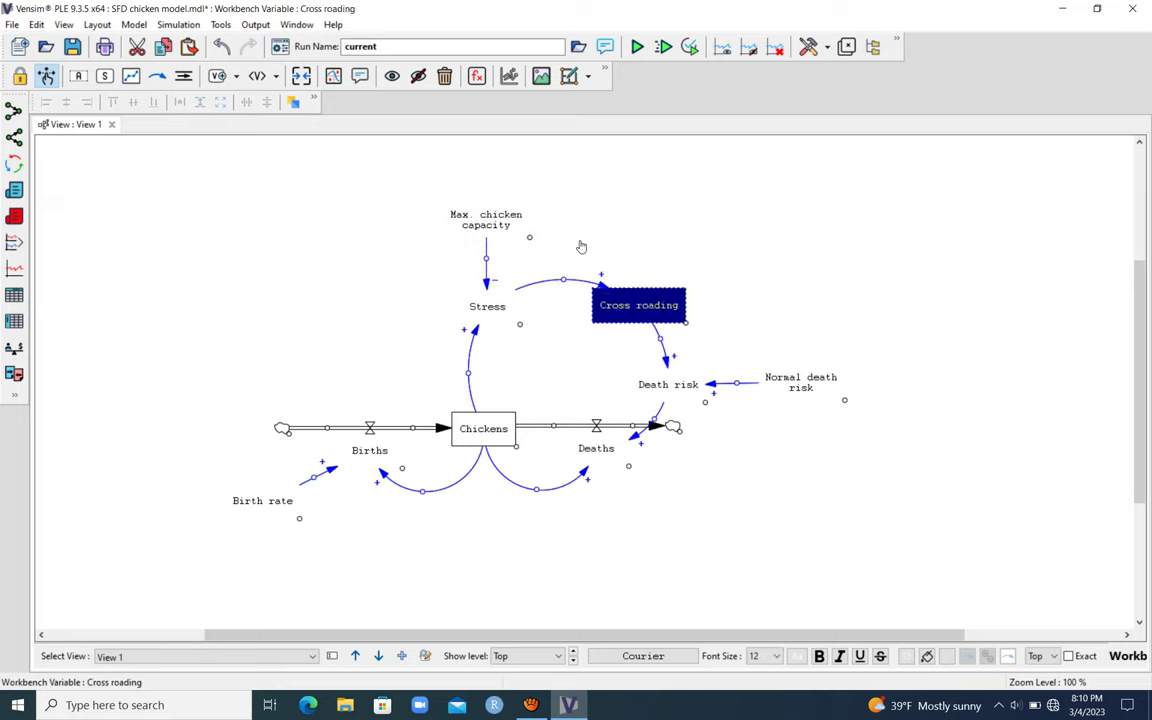
pyautogui.rightClick(582, 243)
pyautogui.click(832, 144)
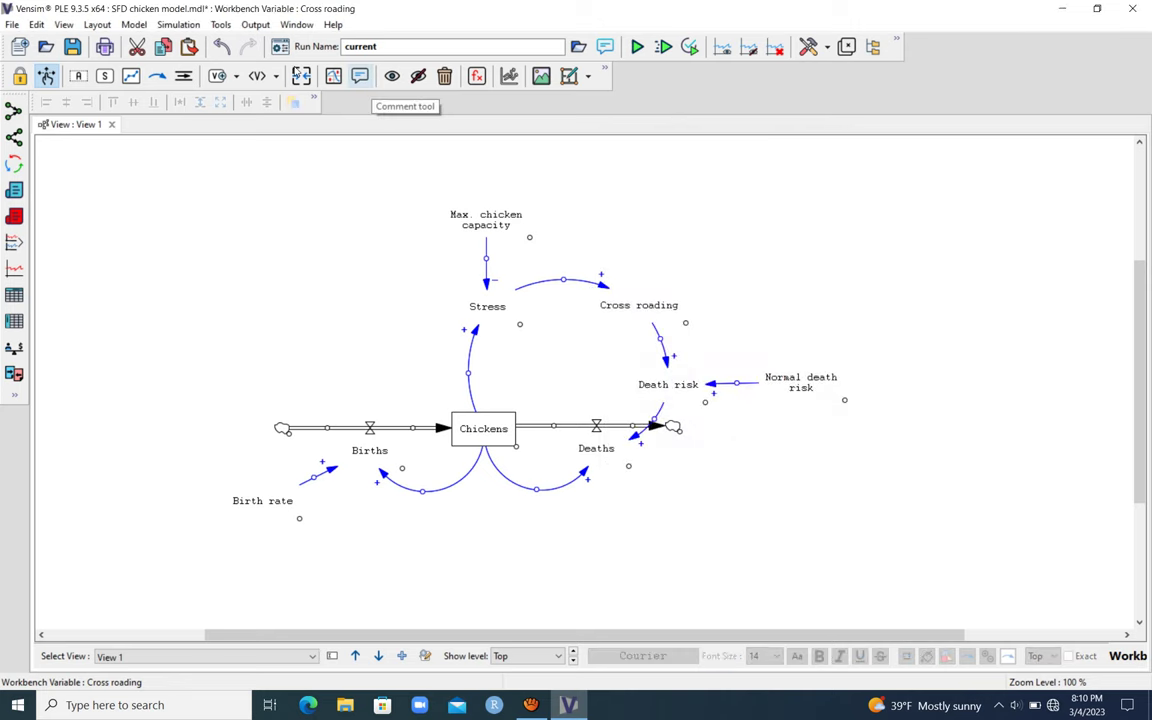
# Add a "B1" comment with the Loop Clockwise shape inside the Stress–Cross roading loop, and shrink it to fit.
pyautogui.click(360, 77)
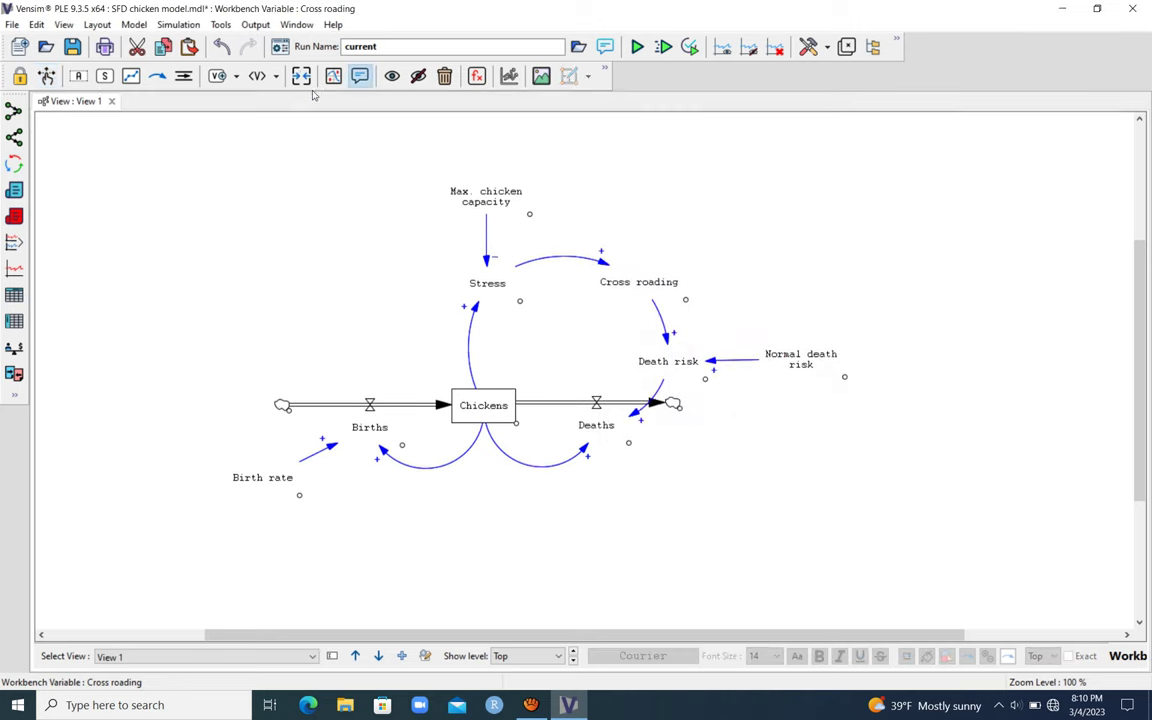
pyautogui.click(452, 257)
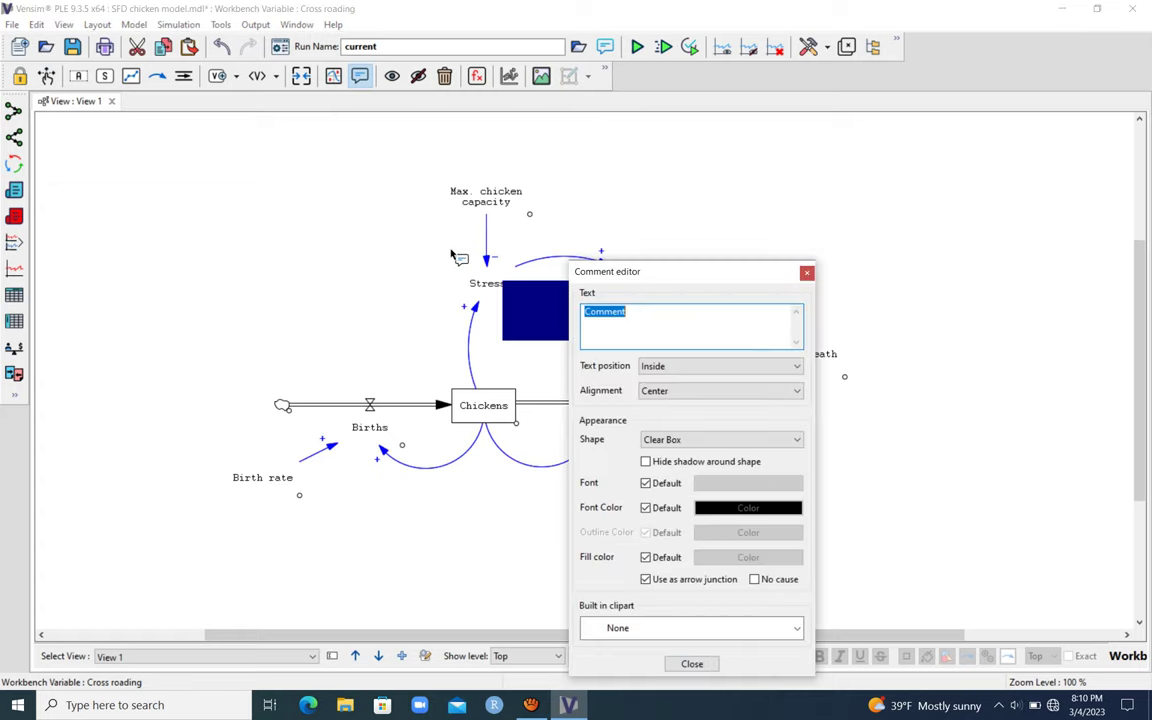
pyautogui.write('B1')
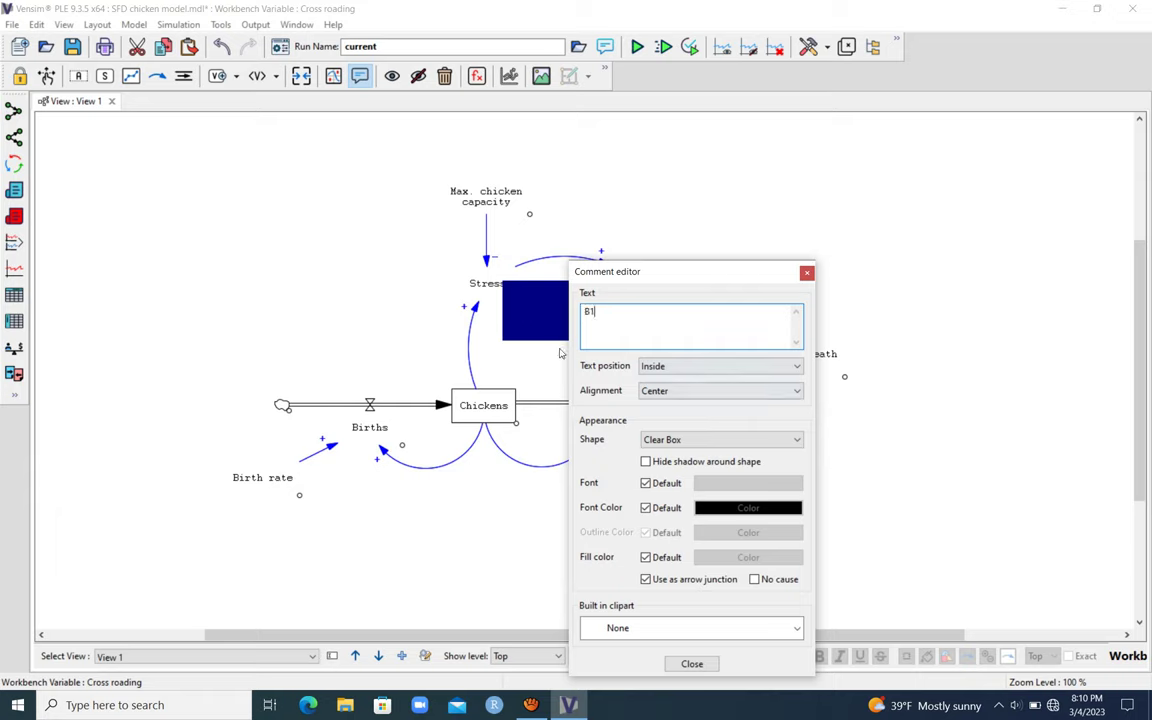
pyautogui.click(700, 440)
pyautogui.click(687, 510)
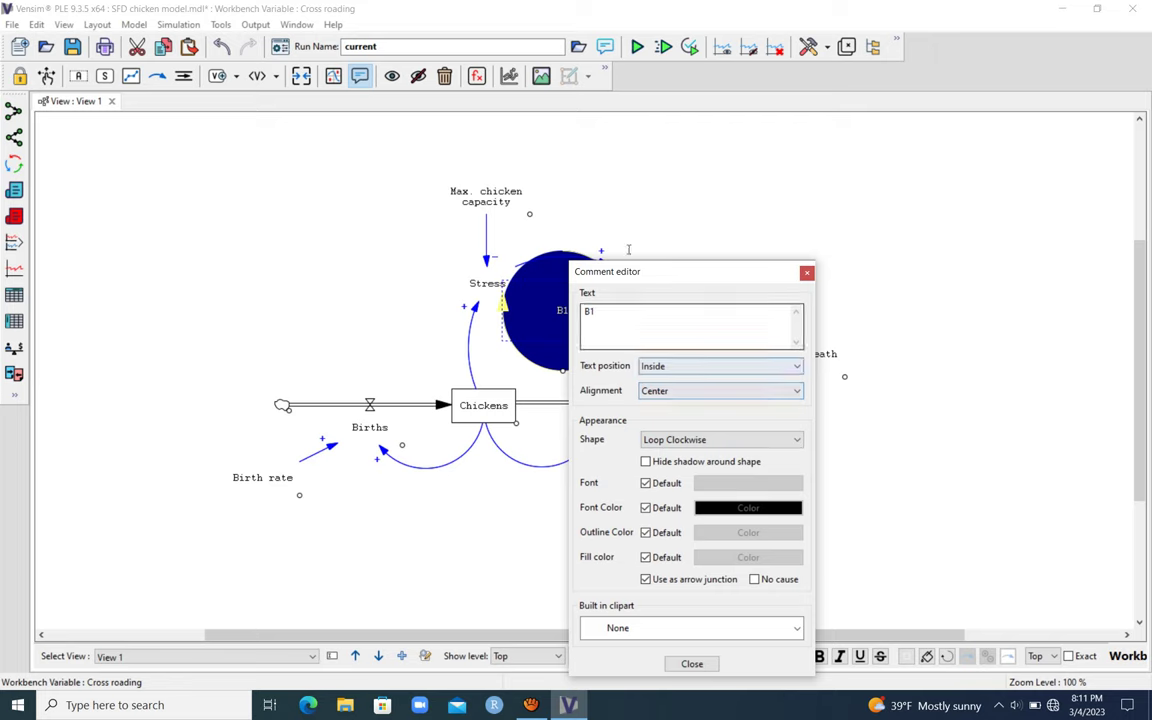
pyautogui.press('Escape')
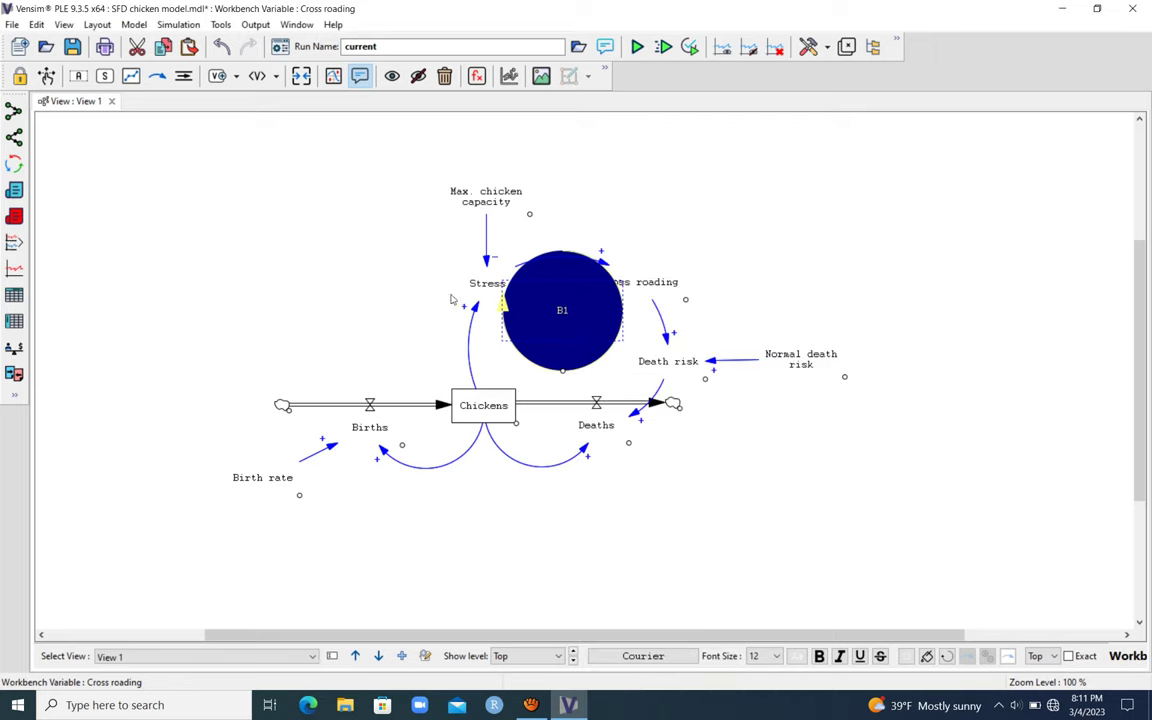
pyautogui.moveTo(562, 370); pyautogui.dragTo(561, 304)
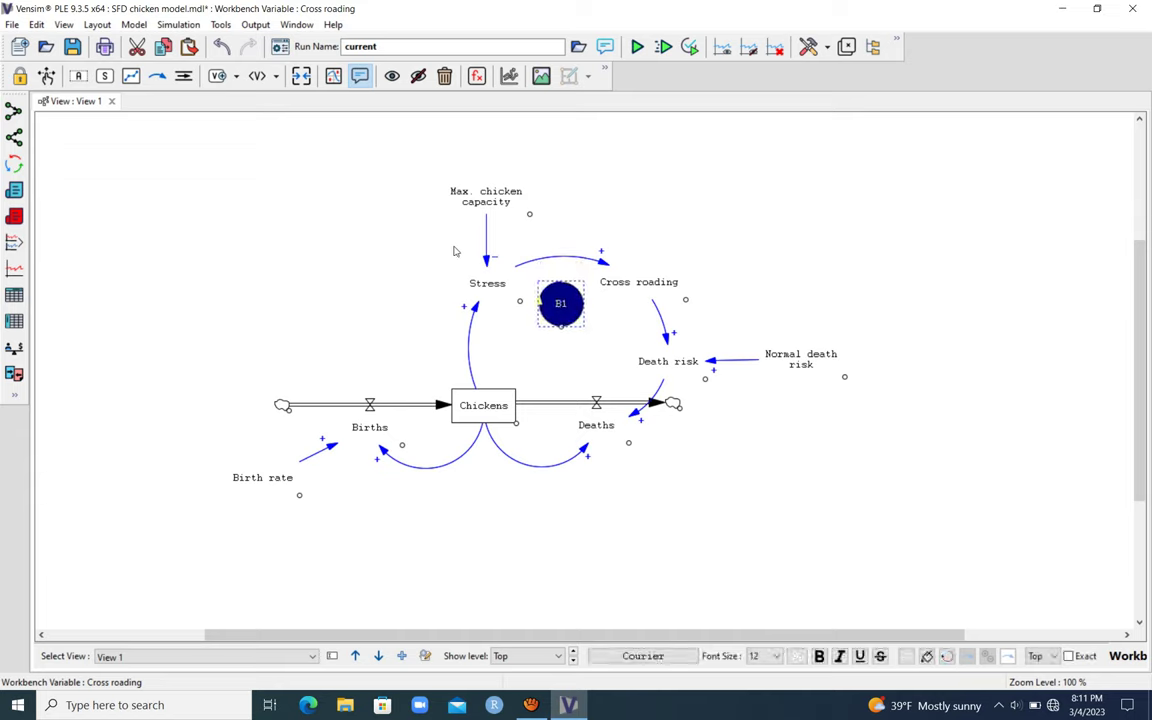
# Add a "Chicken injuries" comment directly below the B1 loop symbol.
pyautogui.click(450, 280)
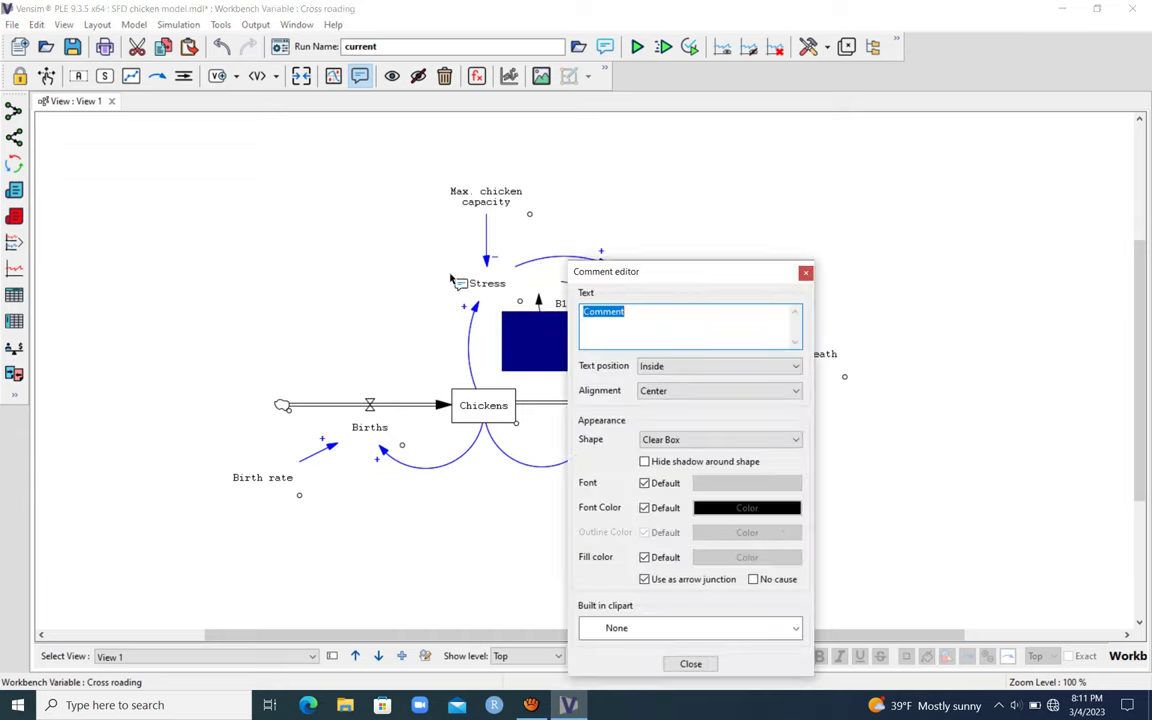
pyautogui.write('Chicken injuries')
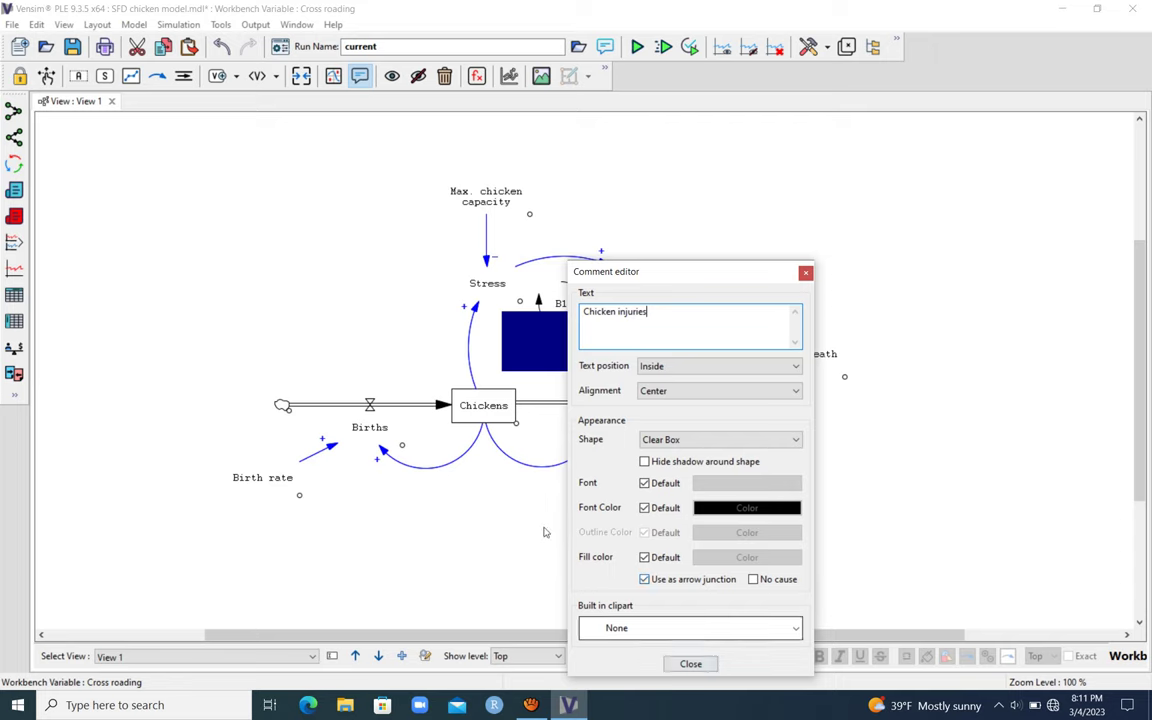
pyautogui.click(684, 664)
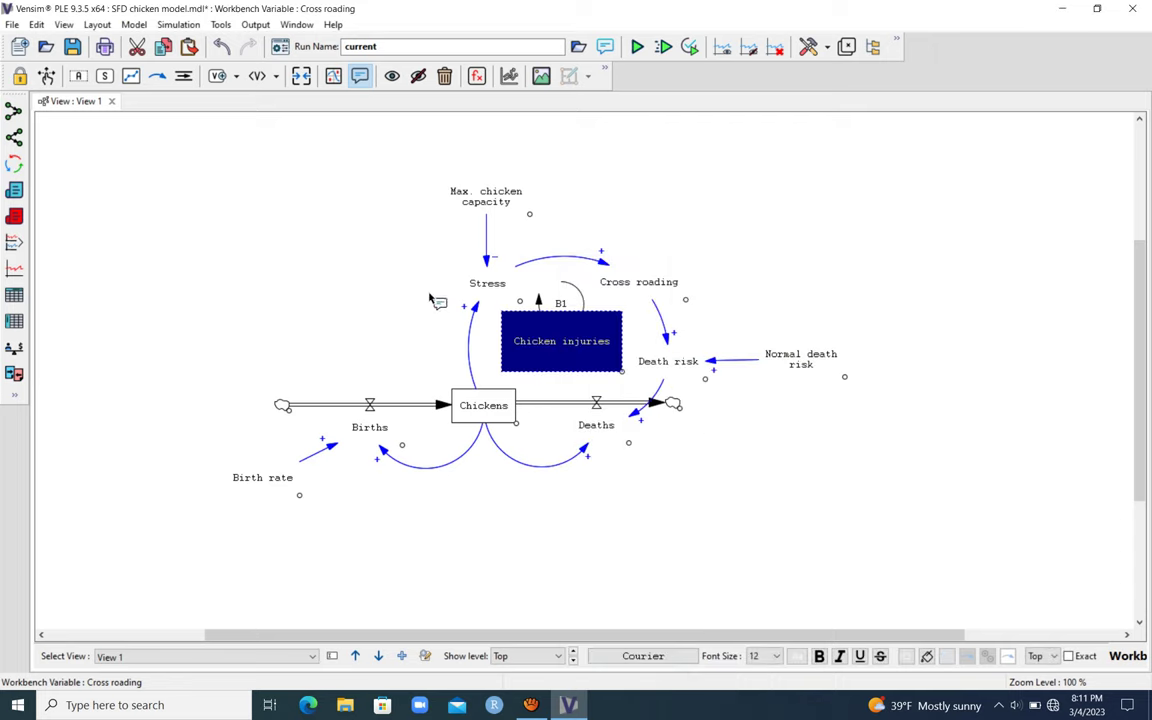
# Reword the comment below B1 to "Traffic injuries" and deselect it.
pyautogui.click(541, 358)
pyautogui.click(595, 312)
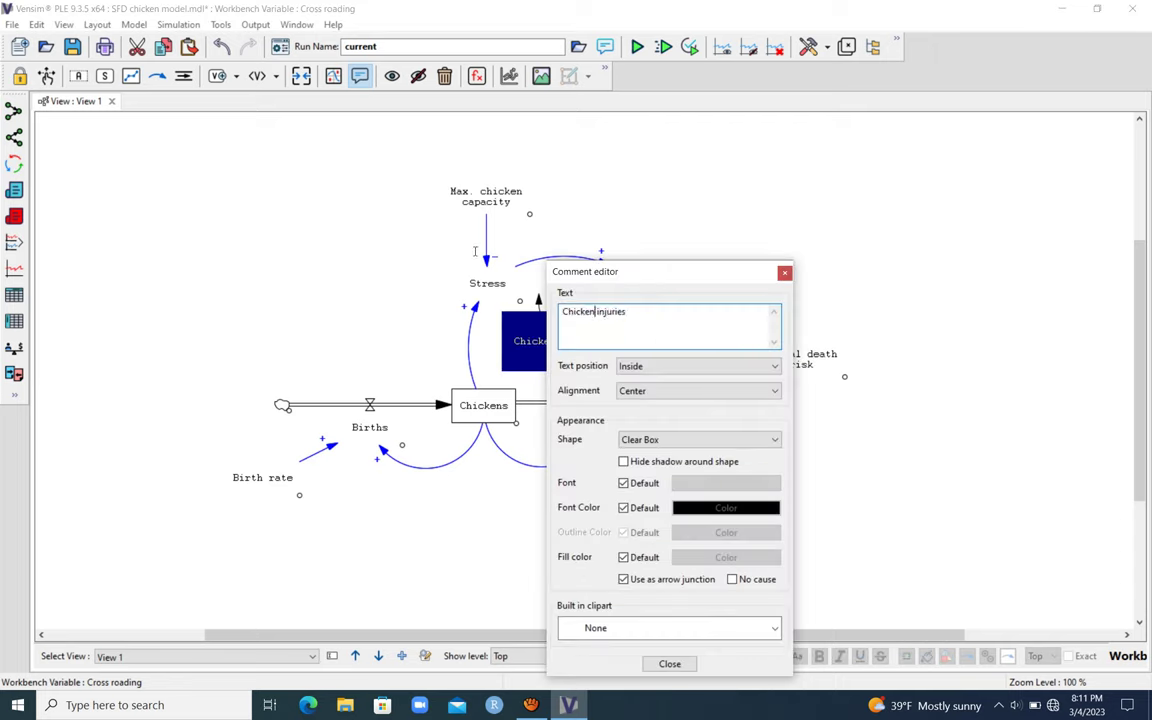
pyautogui.press('BackSpace')
pyautogui.press('BackSpace')
pyautogui.press('BackSpace')
pyautogui.press('BackSpace')
pyautogui.press('BackSpace')
pyautogui.press('BackSpace')
pyautogui.press('BackSpace')
pyautogui.write('Traffic')
pyautogui.click(665, 664)
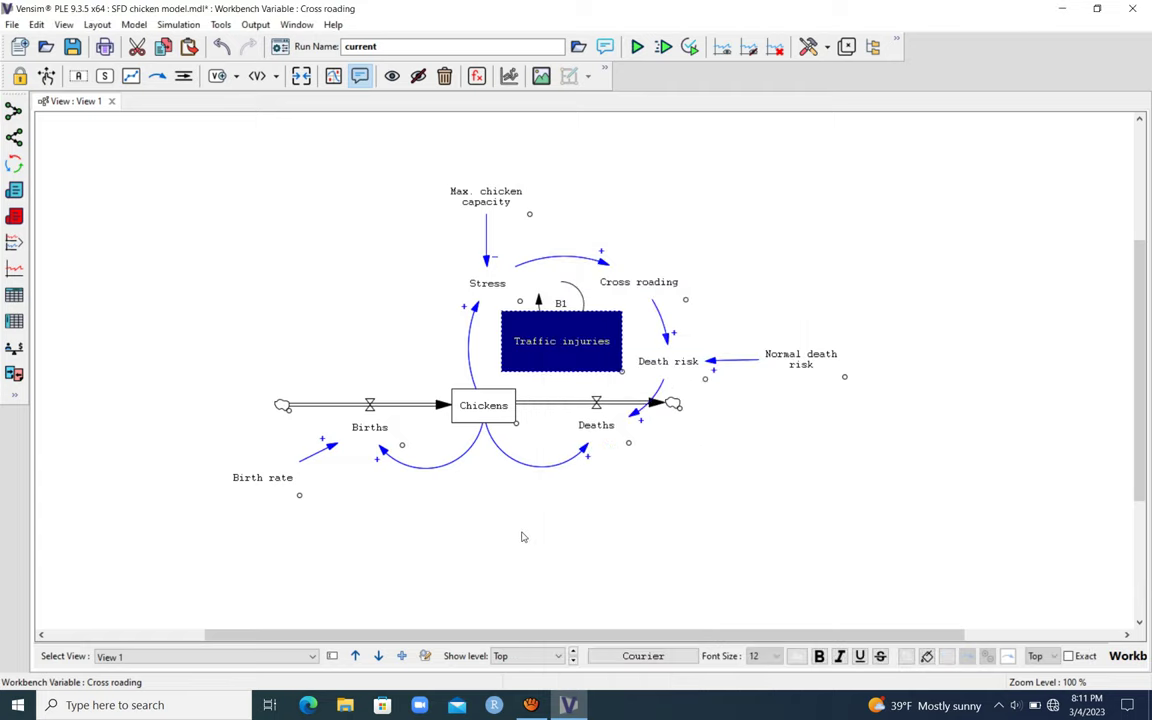
pyautogui.click(46, 76)
pyautogui.click(225, 185)
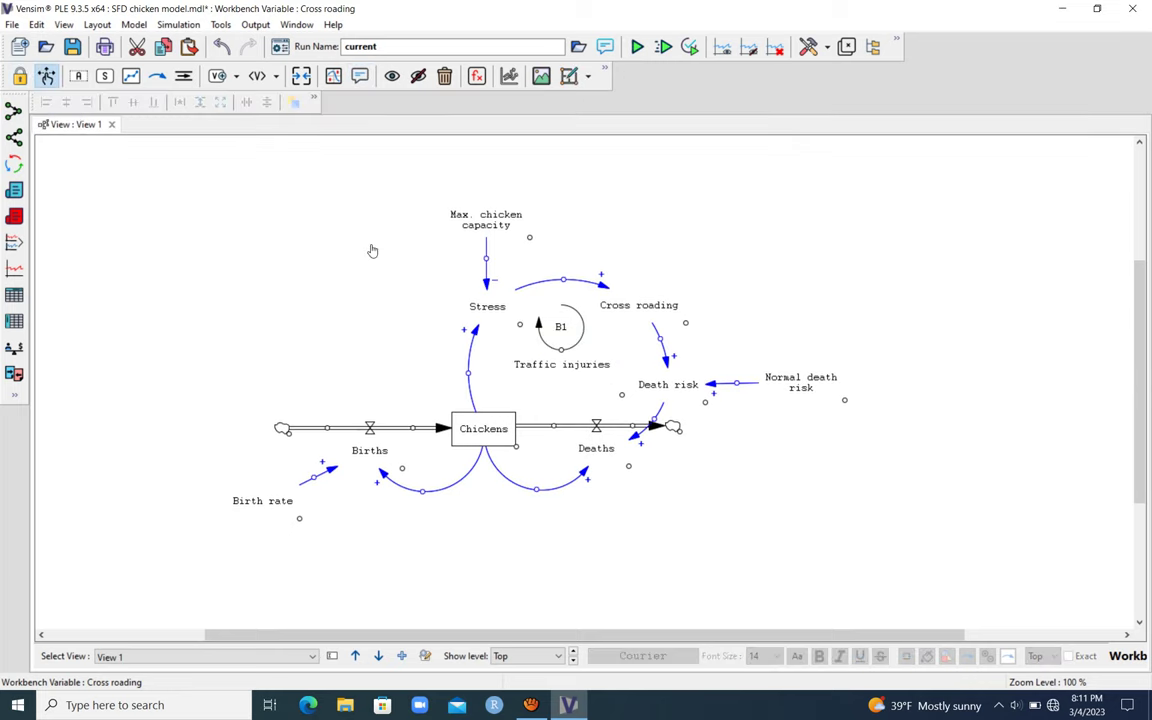
# Add a "B2" comment with the Loop Counterclockwise shape between Chickens and Deaths, and shrink it to fit under the flow.
pyautogui.click(360, 76)
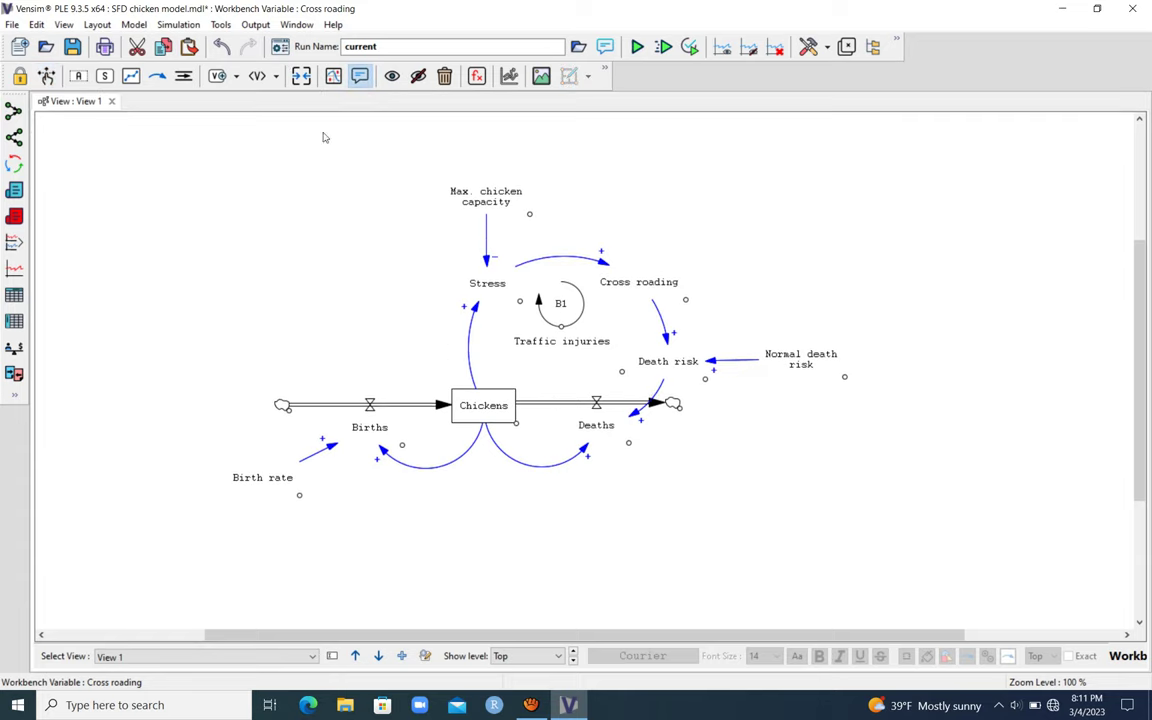
pyautogui.click(432, 342)
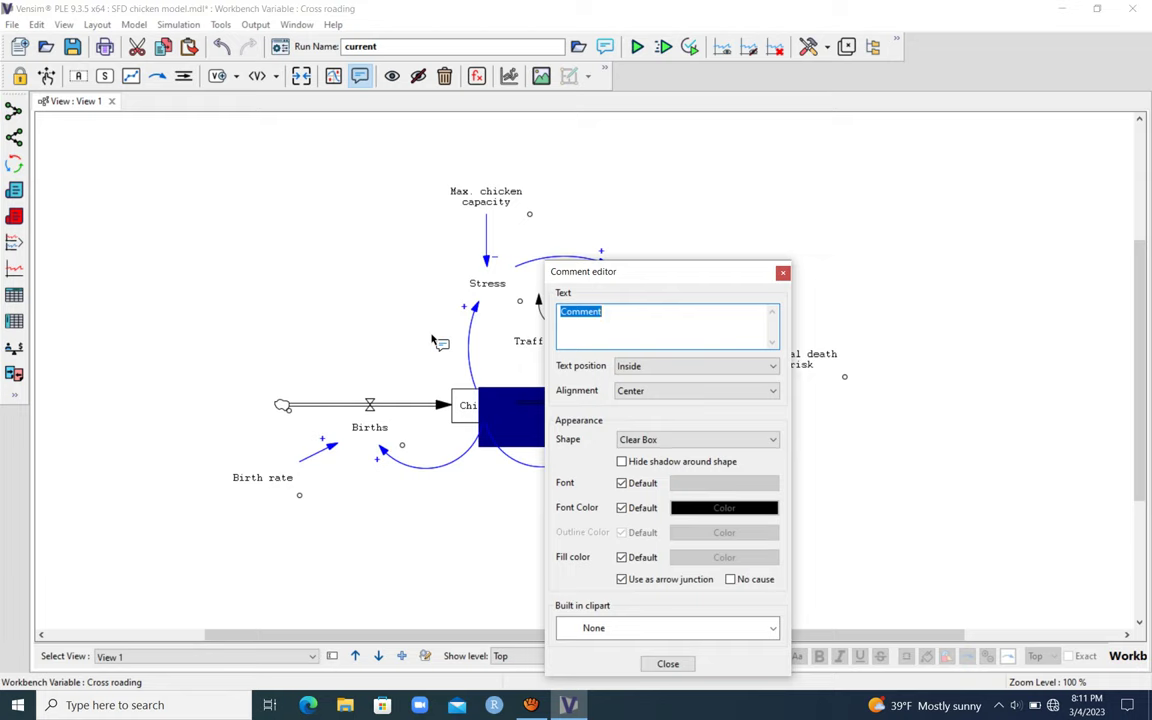
pyautogui.write('B2')
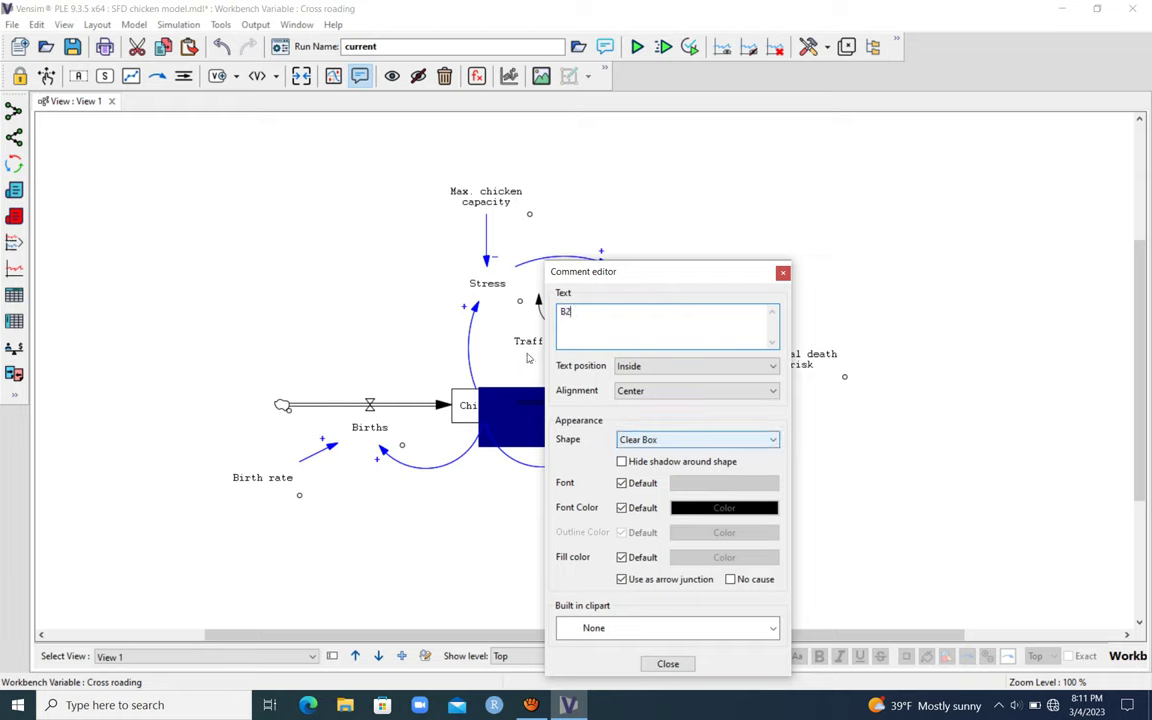
pyautogui.click(659, 440)
pyautogui.press('Down')
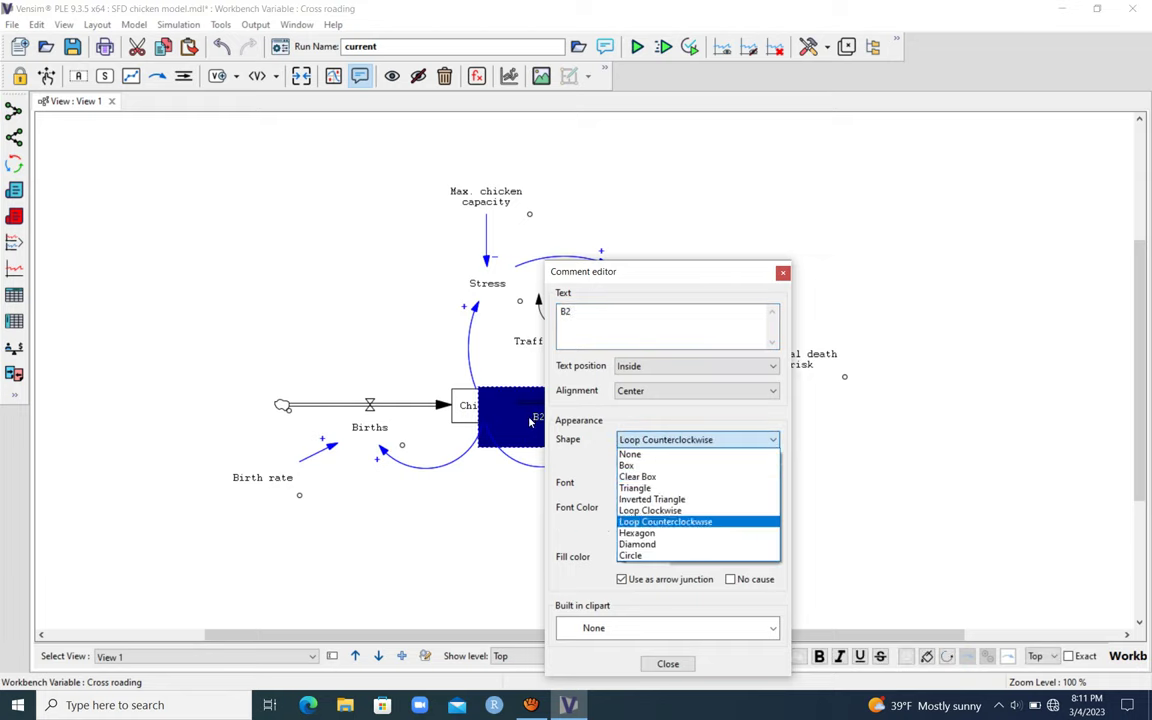
pyautogui.press('Return')
pyautogui.click(524, 534)
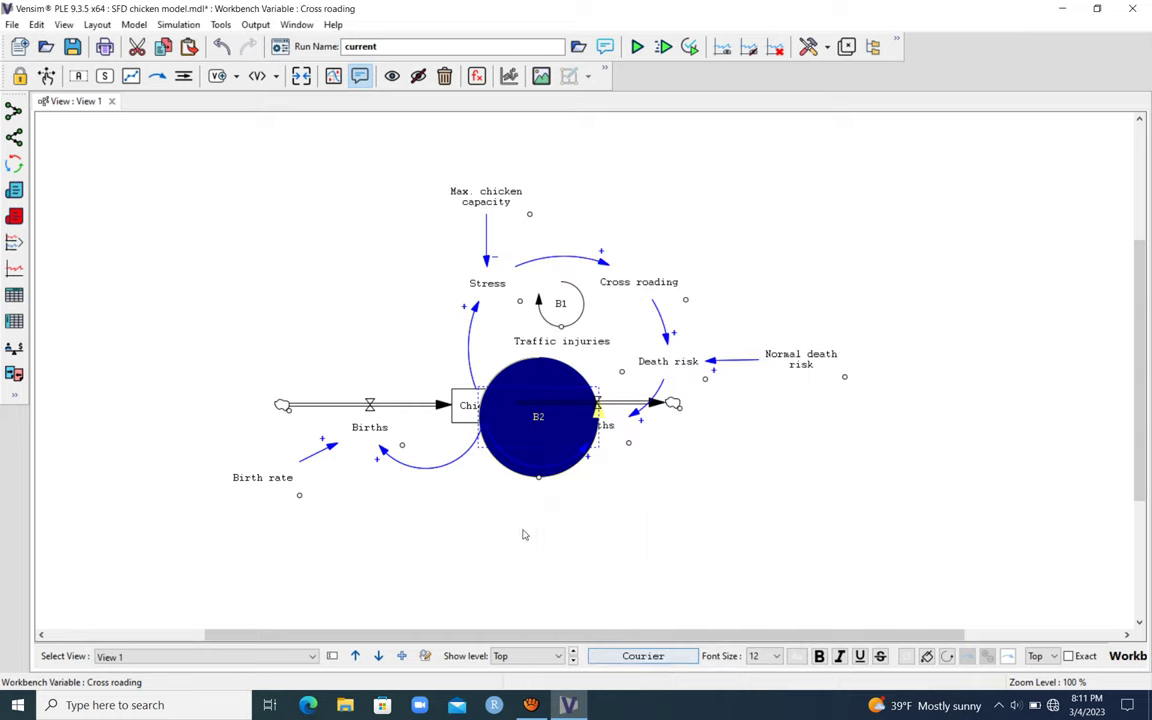
pyautogui.moveTo(432, 382); pyautogui.dragTo(439, 336)
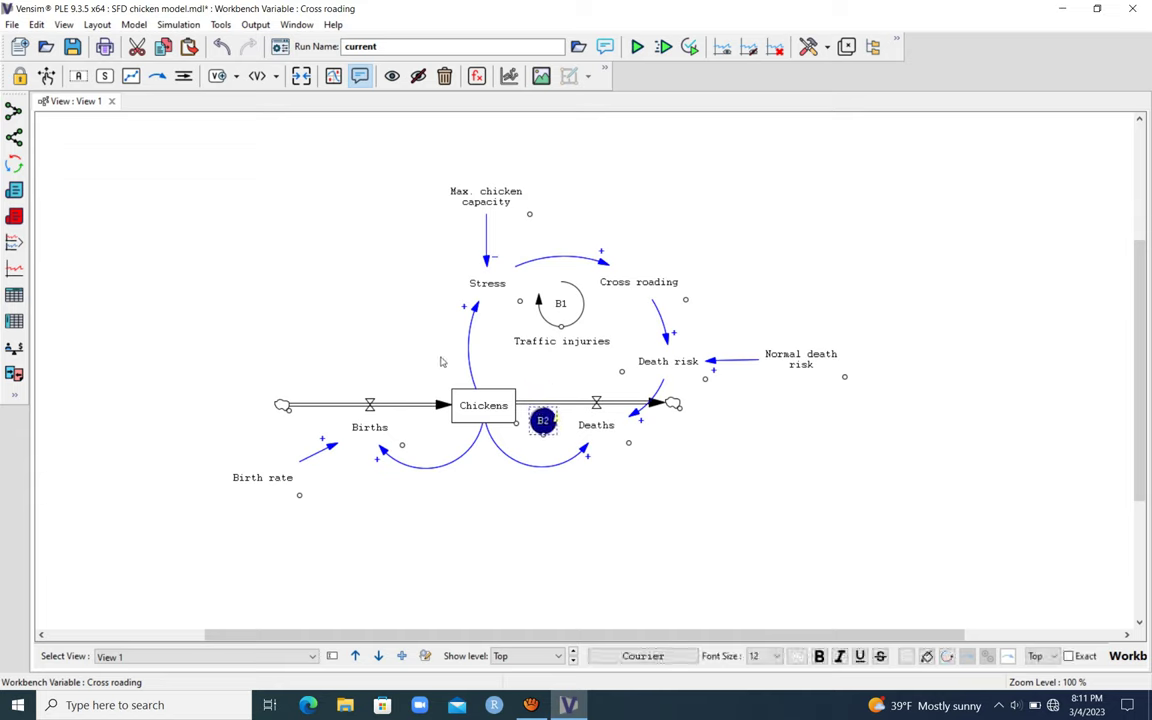
# Add a "Mortality" comment below the B2 loop symbol.
pyautogui.click(437, 362)
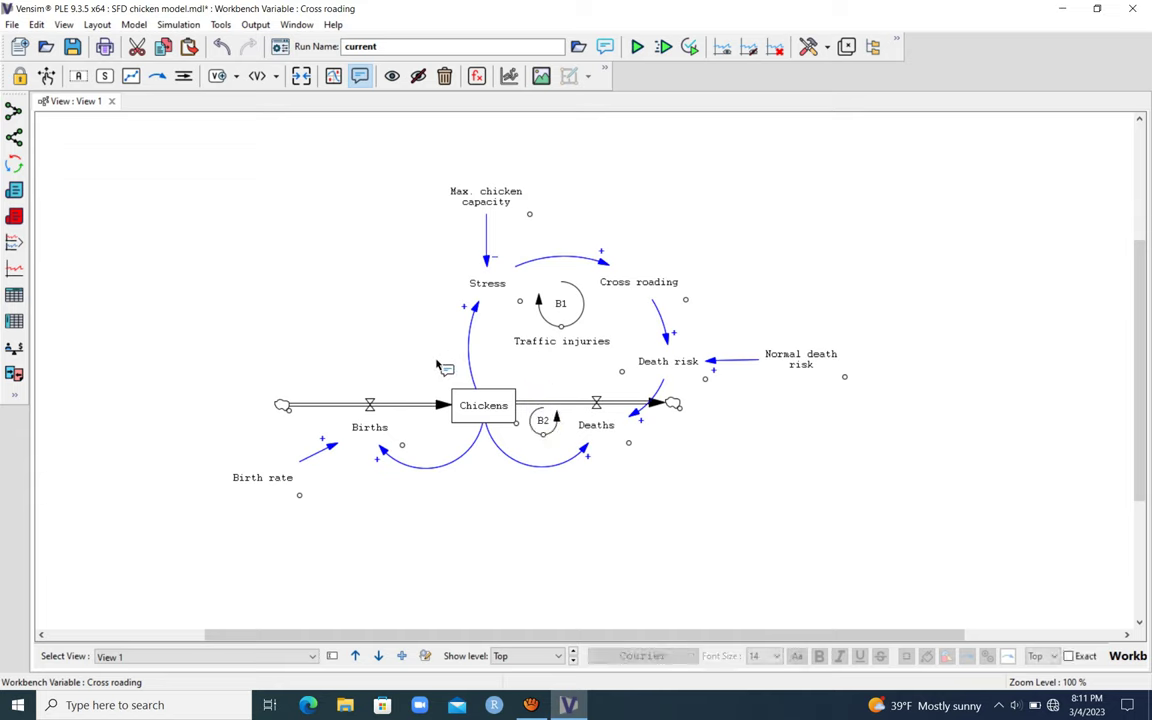
pyautogui.write('M')
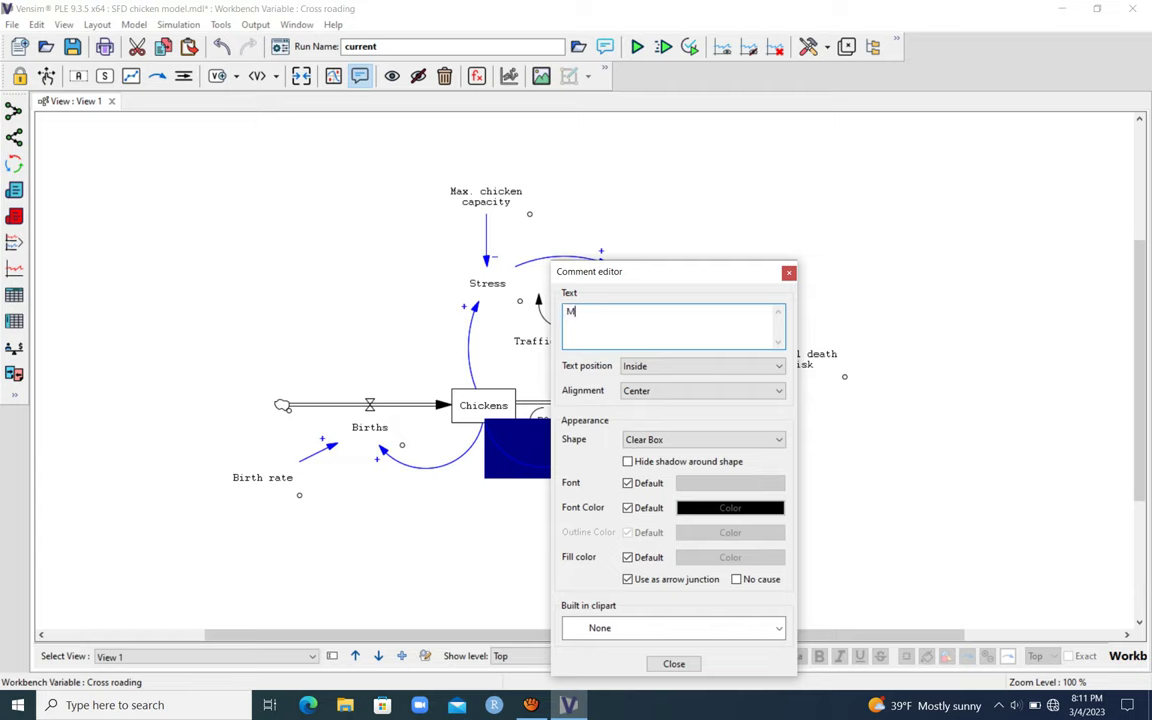
pyautogui.write('ortality')
pyautogui.click(674, 664)
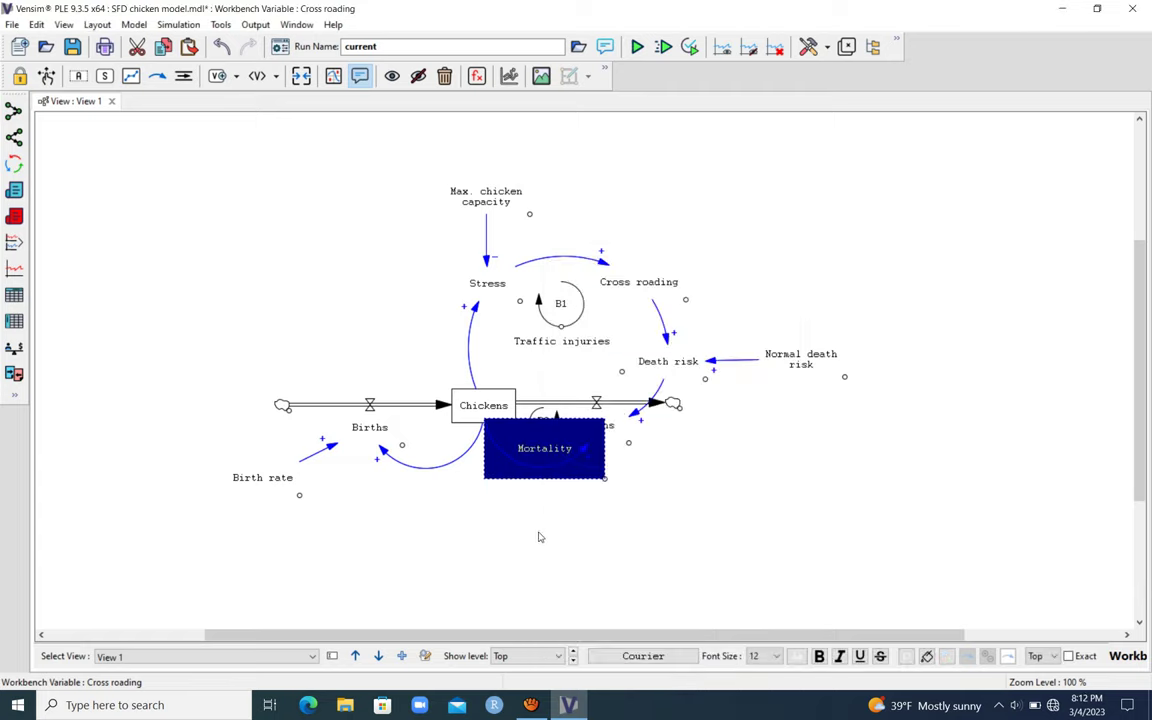
# Raise Mortality slightly to sit just under B2, and lower Traffic injuries and B1 a little within their loop.
pyautogui.moveTo(605, 479)
pyautogui.mouseDown()
pyautogui.moveTo(586, 461)
pyautogui.moveTo(605, 473)
pyautogui.mouseUp()
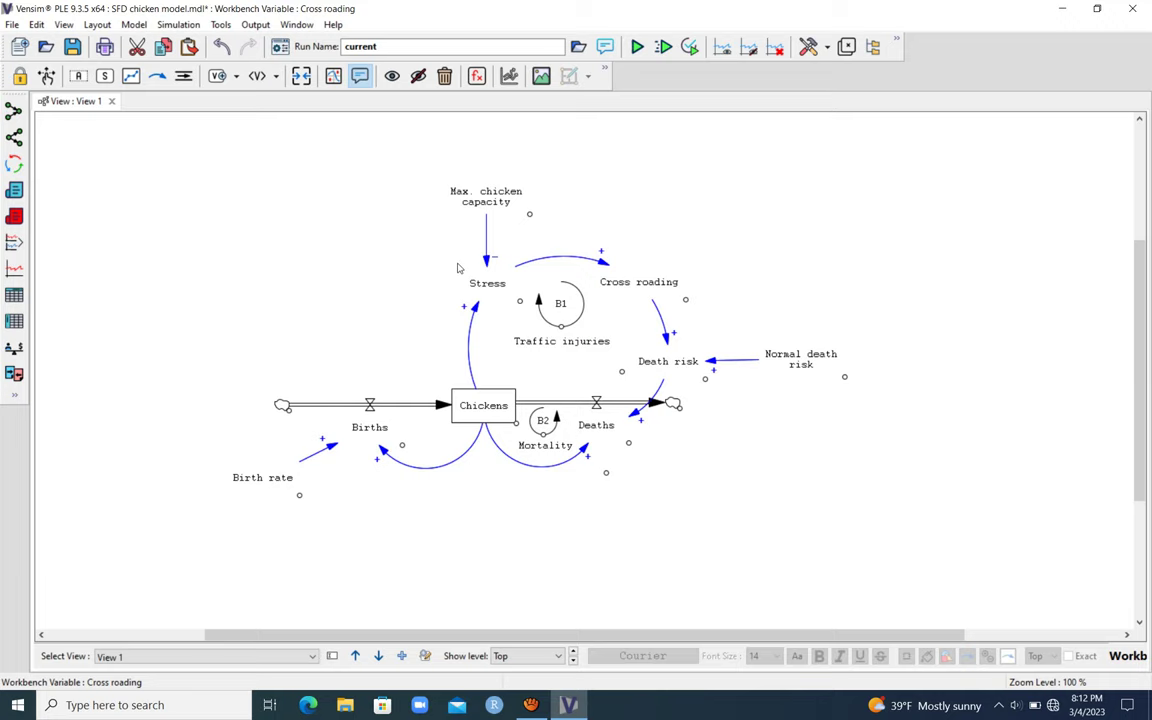
pyautogui.moveTo(571, 344); pyautogui.dragTo(575, 354)
pyautogui.moveTo(569, 301); pyautogui.dragTo(573, 310)
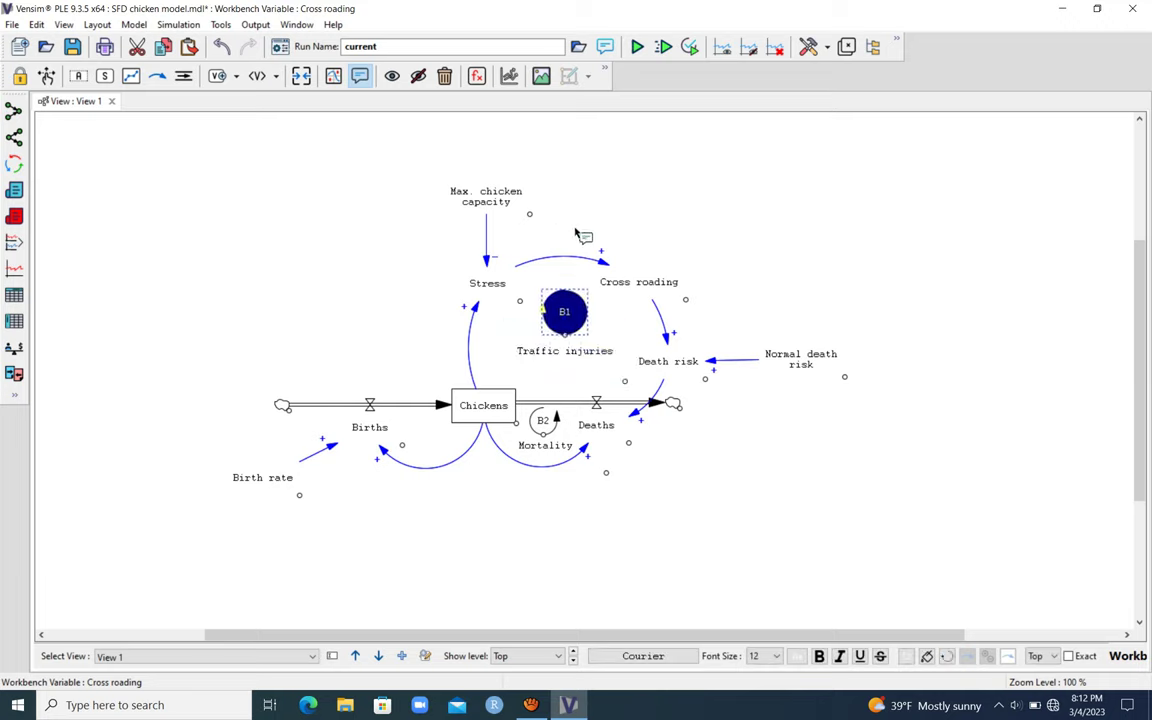
# Add an "R1" comment with the Loop Clockwise shape between Births and Chickens, and shrink it to fit under the flow.
pyautogui.click(341, 344)
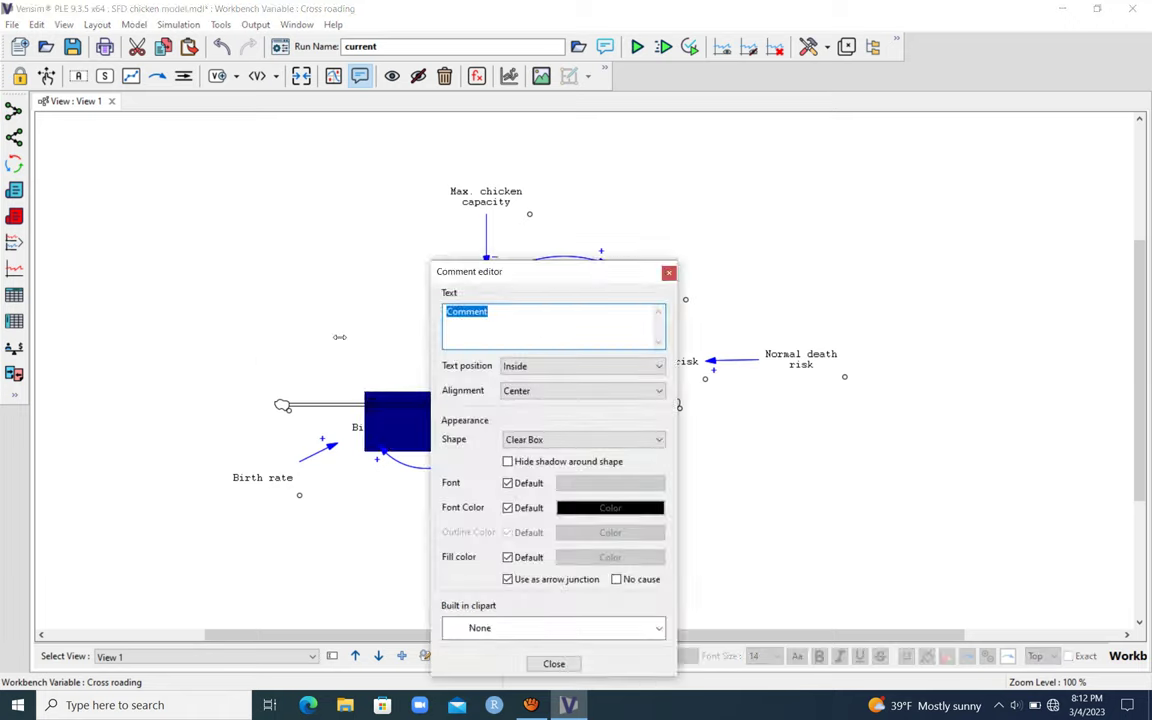
pyautogui.write('R1')
pyautogui.click(552, 440)
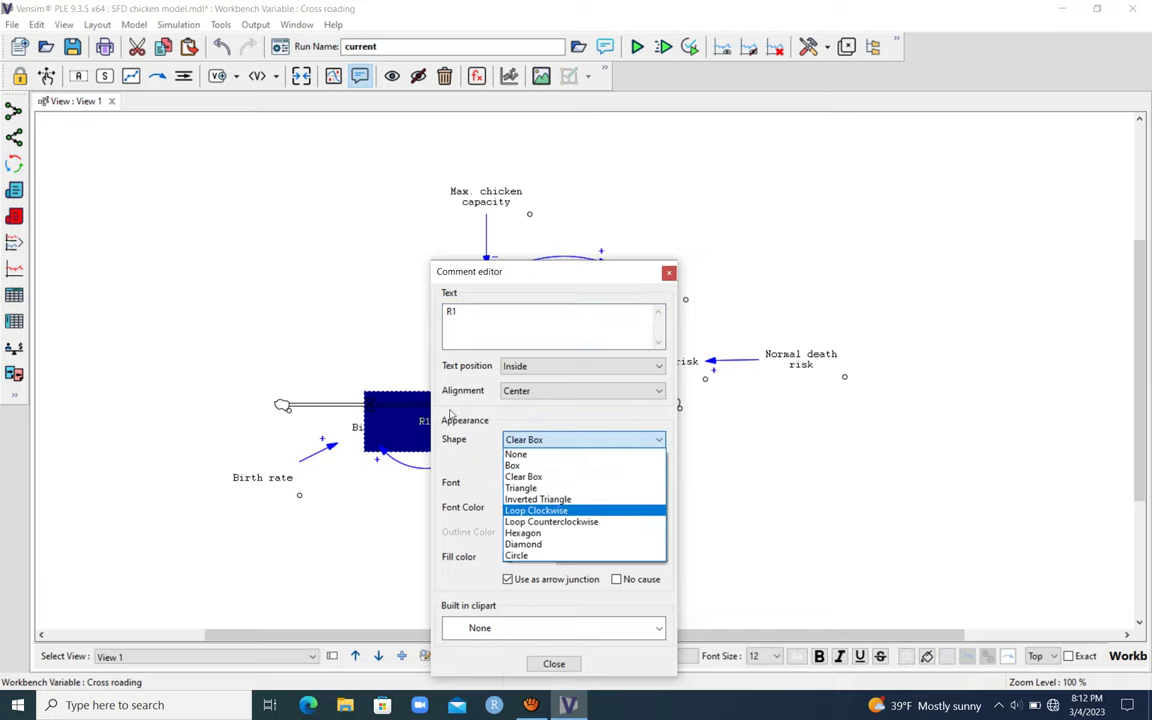
pyautogui.press('Return')
pyautogui.click(554, 664)
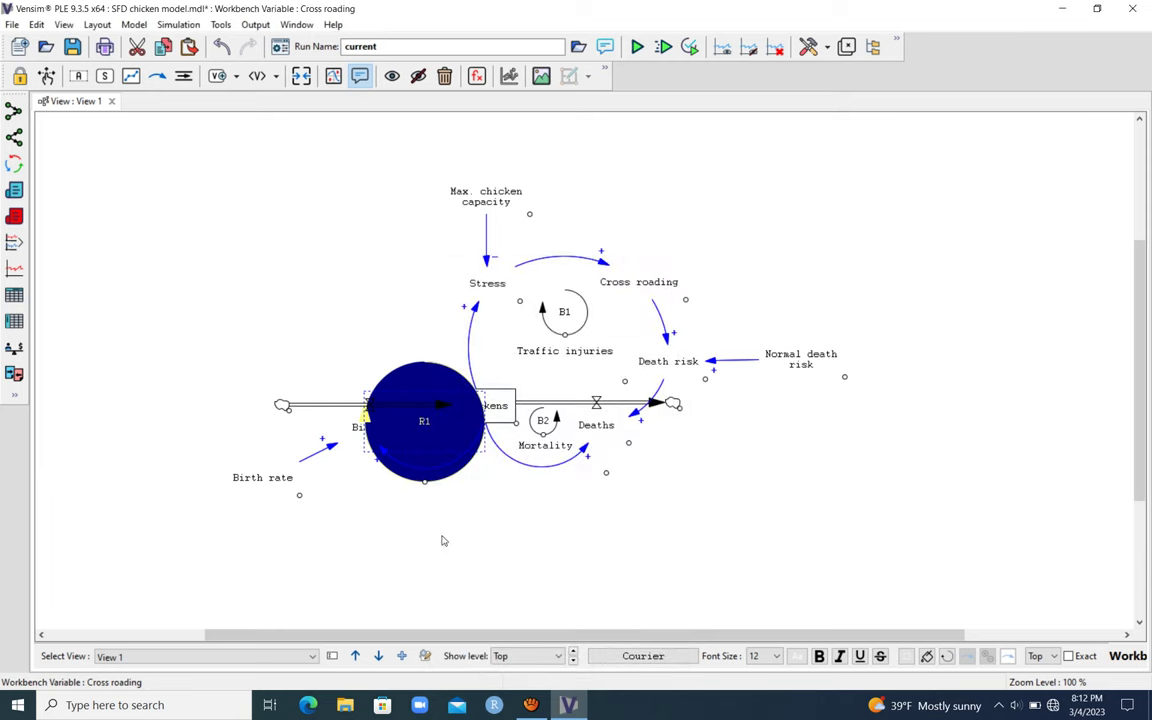
pyautogui.click(341, 388)
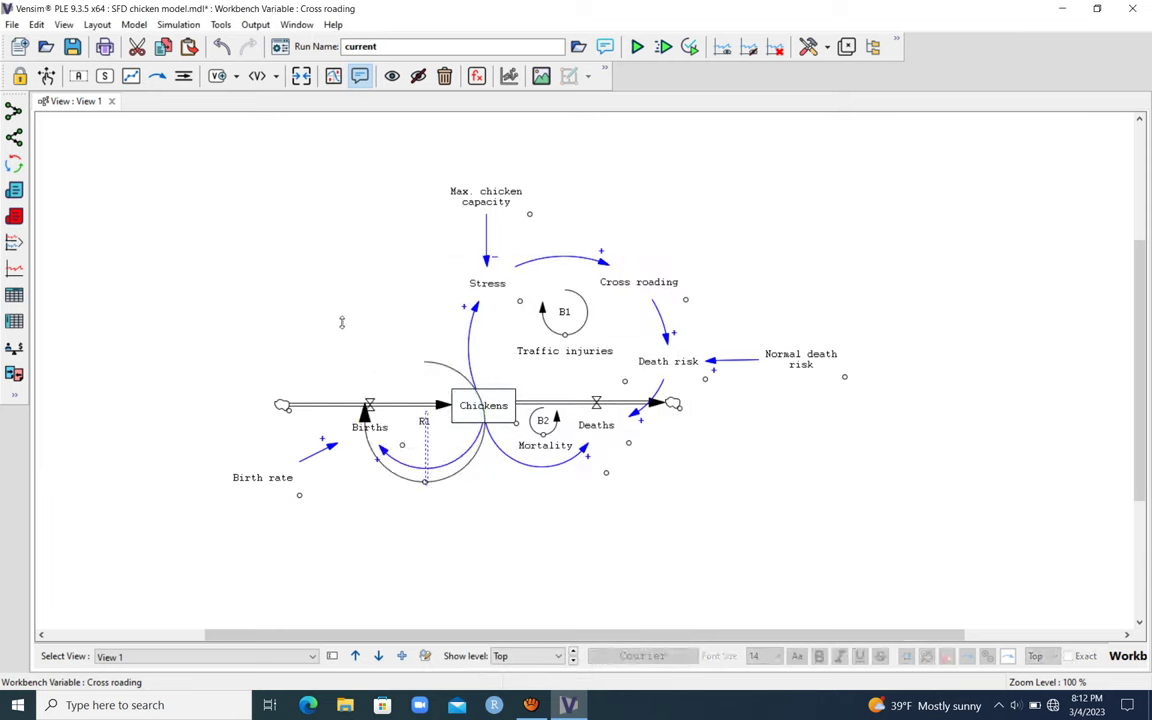
pyautogui.click(348, 384)
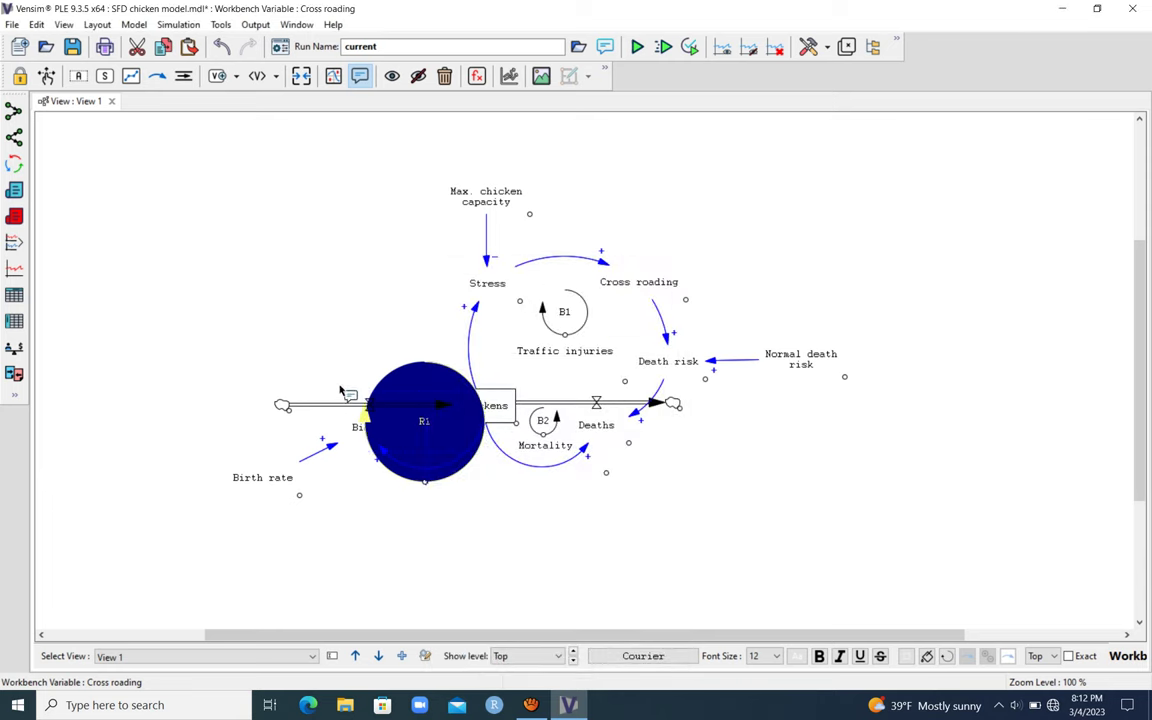
pyautogui.moveTo(341, 387); pyautogui.dragTo(339, 338)
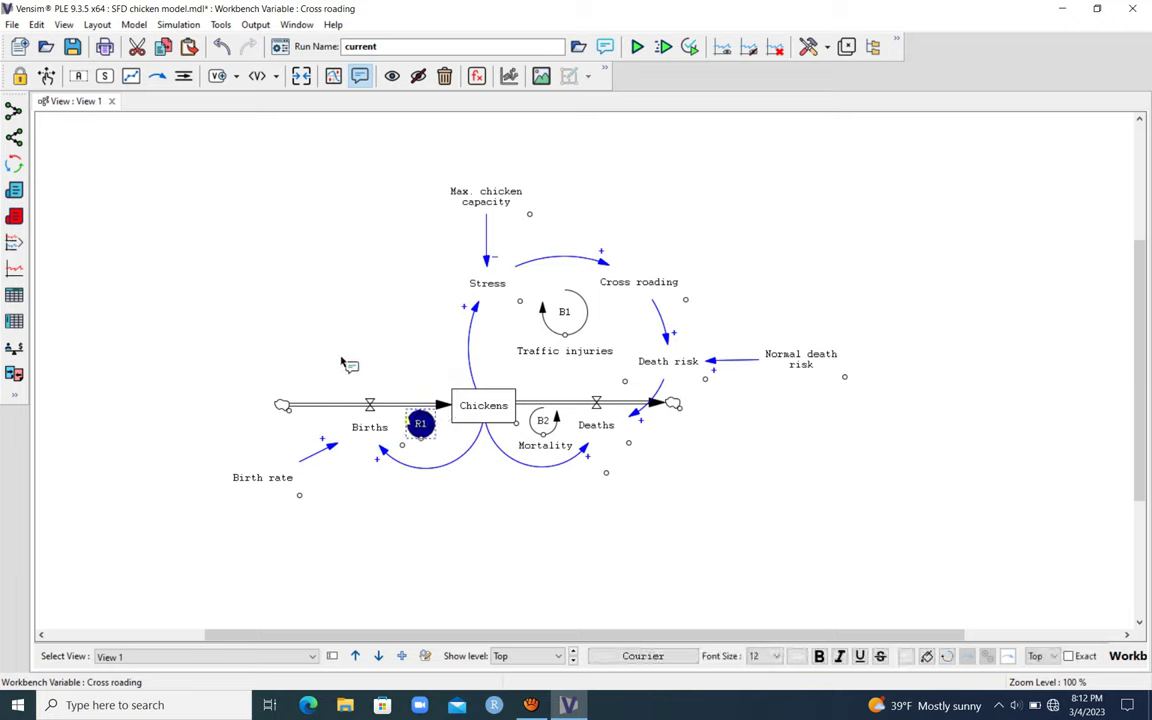
# Add a "Natality" comment below the R1 loop symbol.
pyautogui.click(338, 358)
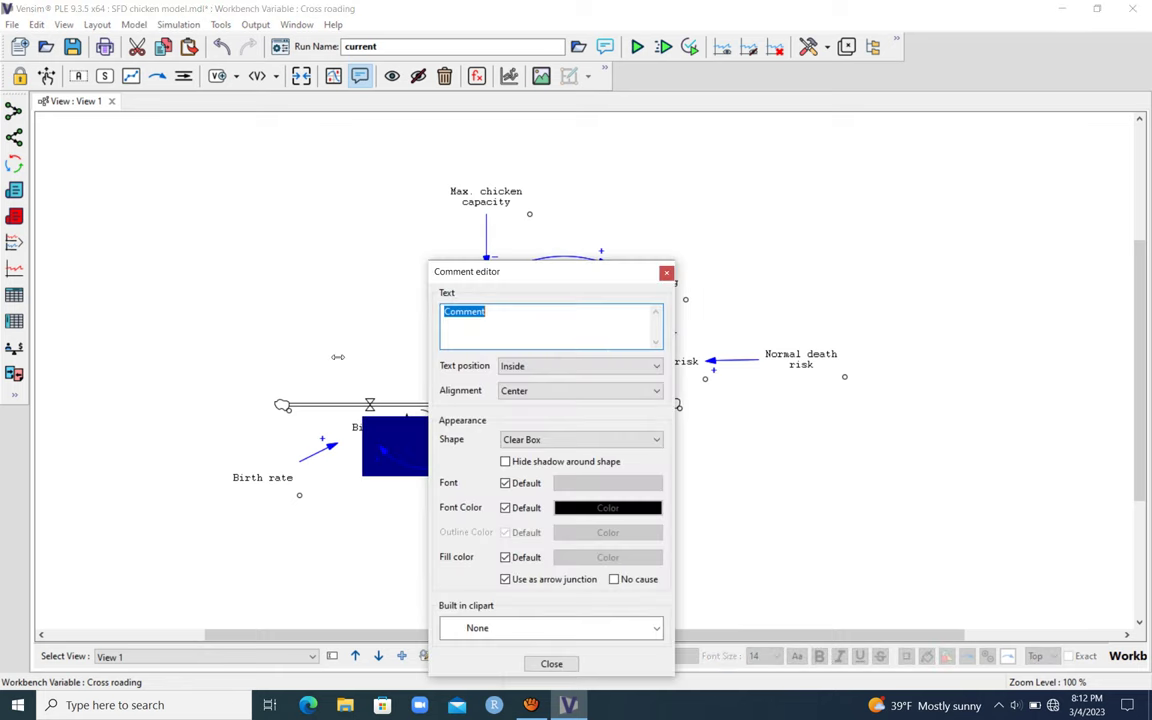
pyautogui.write('Natality')
pyautogui.click(551, 664)
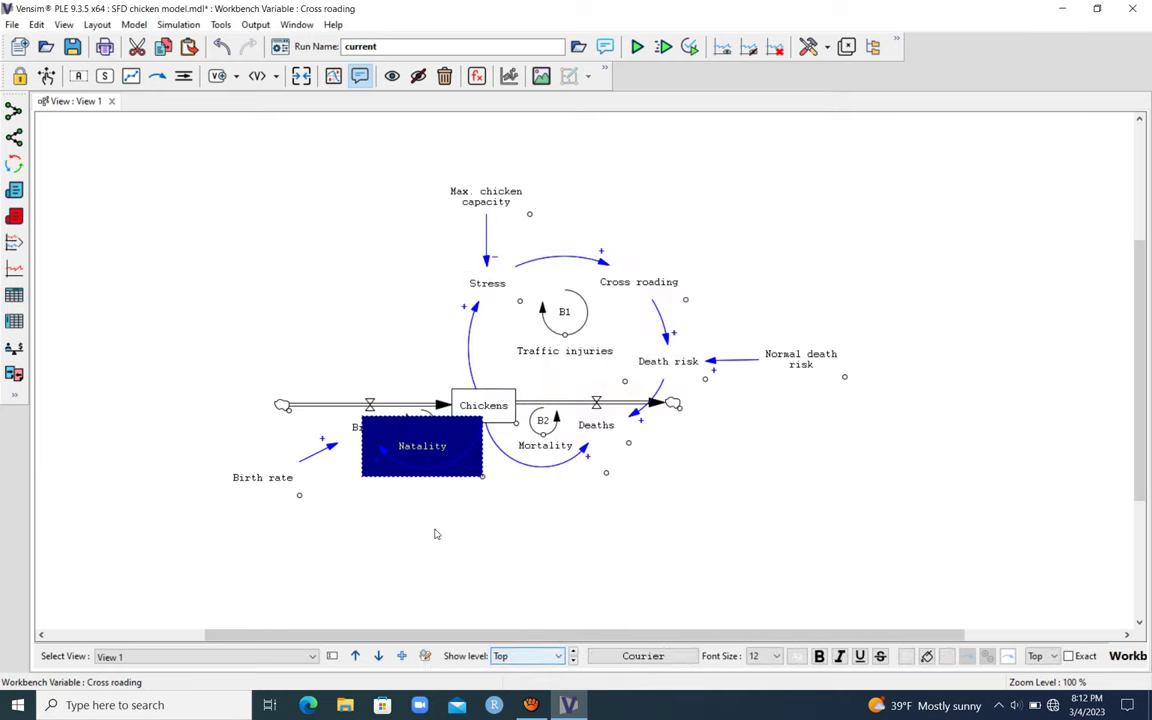
pyautogui.click(46, 76)
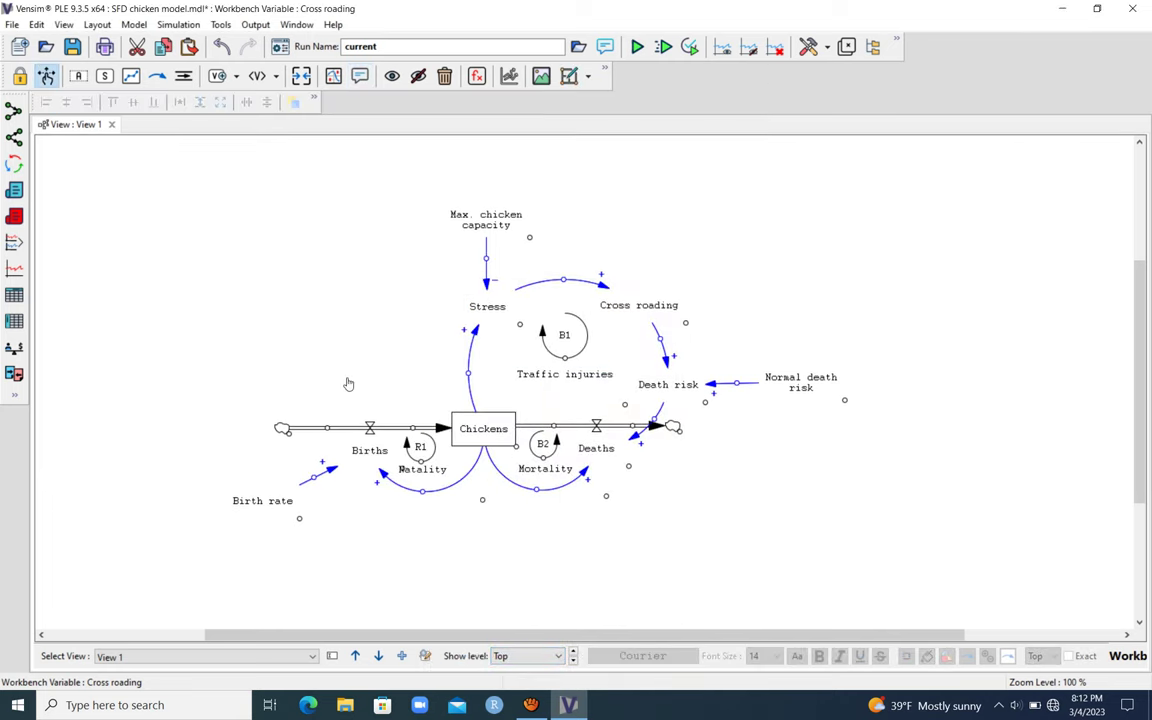
# Try to nudge the Natality comment slightly toward Births beneath the R1 loop symbol.
pyautogui.moveTo(422, 469); pyautogui.dragTo(423, 472)
pyautogui.click(376, 417)
pyautogui.hotkey('ctrl', 'z')
pyautogui.press('Left')
pyautogui.press('Left')
pyautogui.press('Left')
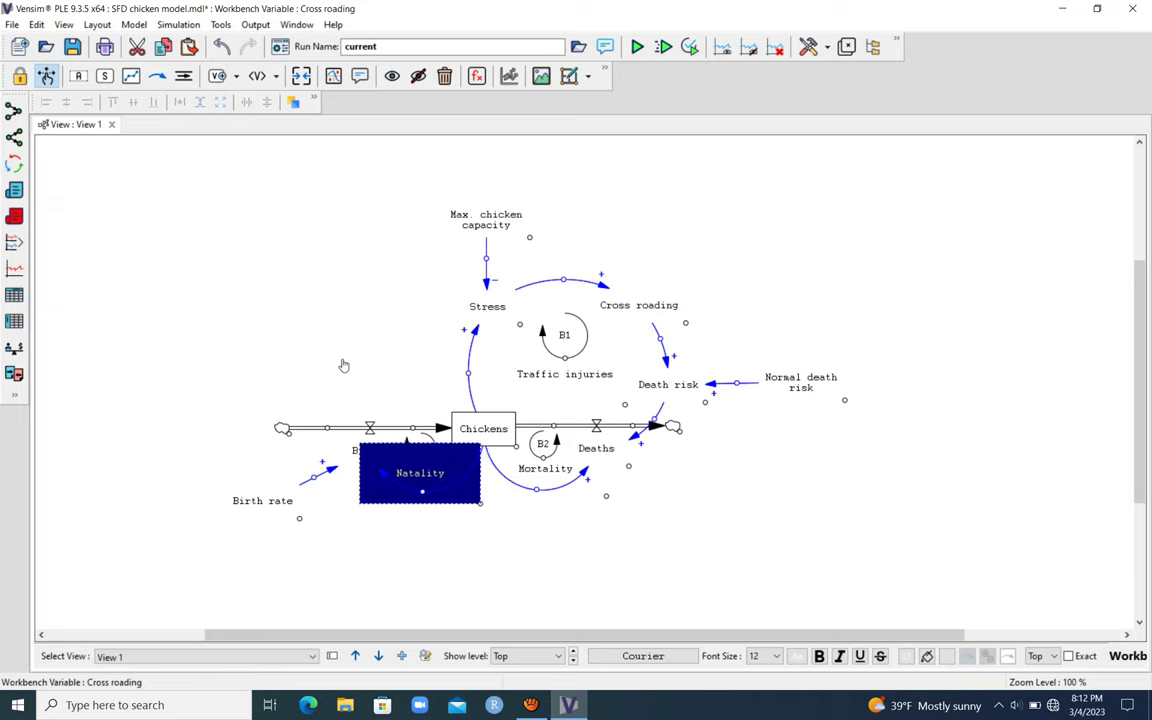
pyautogui.press('Up')
pyautogui.press('Up')
pyautogui.click(389, 430)
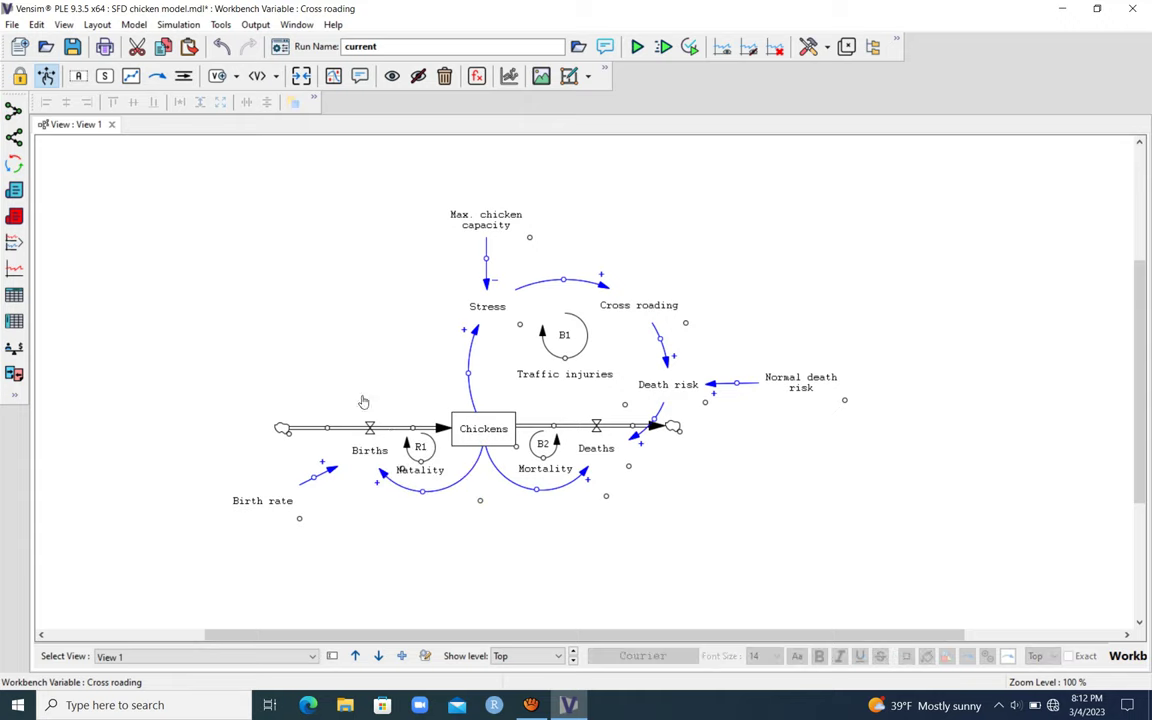
pyautogui.hotkey('ctrl', 'z')
pyautogui.click(433, 428)
# Nudge Max. chicken capacity into line directly above Stress and save the model.
pyautogui.click(485, 221)
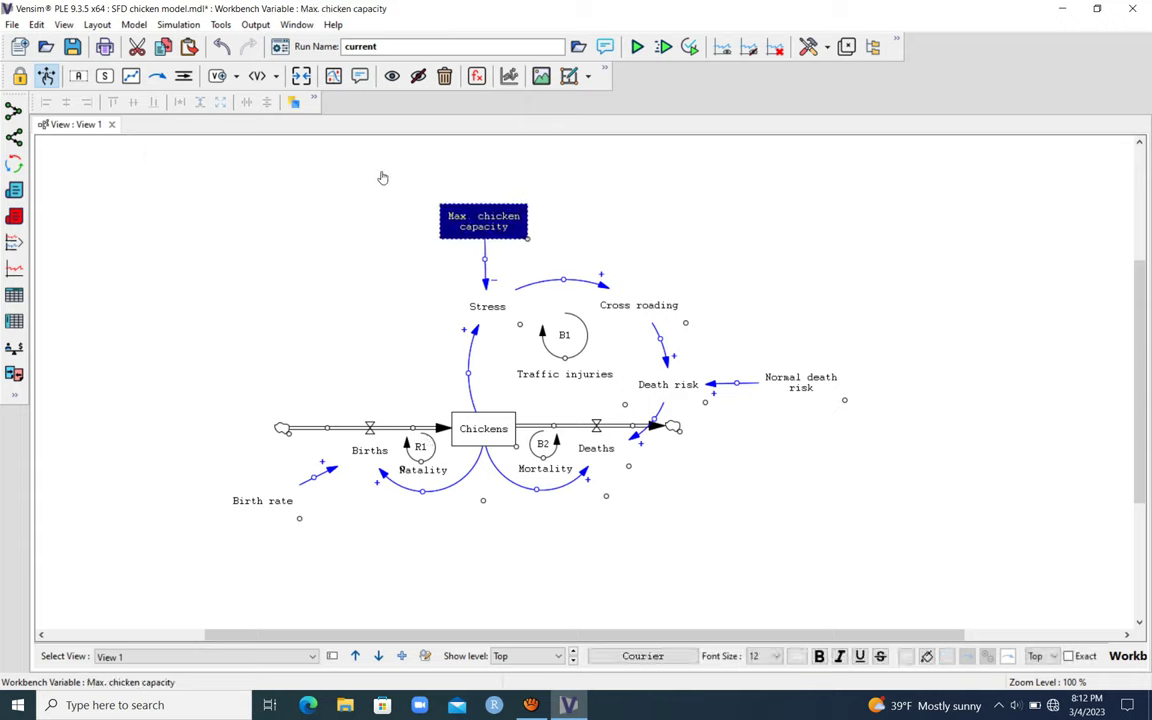
pyautogui.moveTo(480, 222); pyautogui.dragTo(483, 221)
pyautogui.click(478, 162)
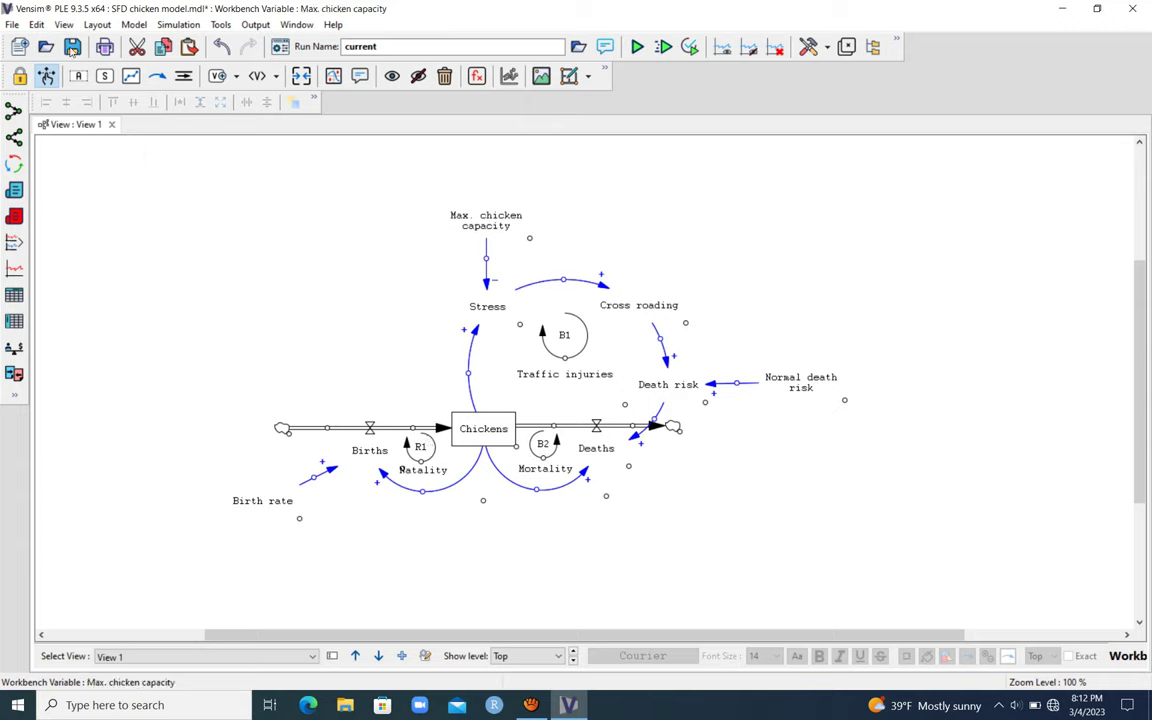
pyautogui.click(19, 76)
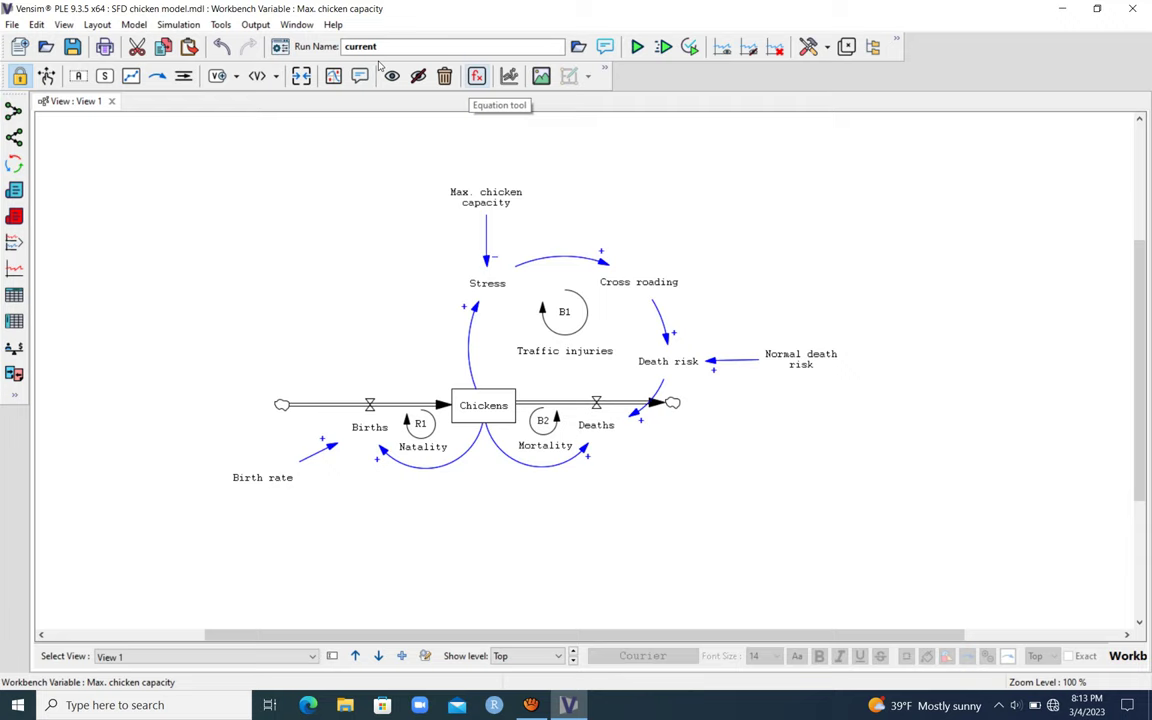
# Add a variable named "Initial chicken population" below the Chickens stock.
pyautogui.click(477, 76)
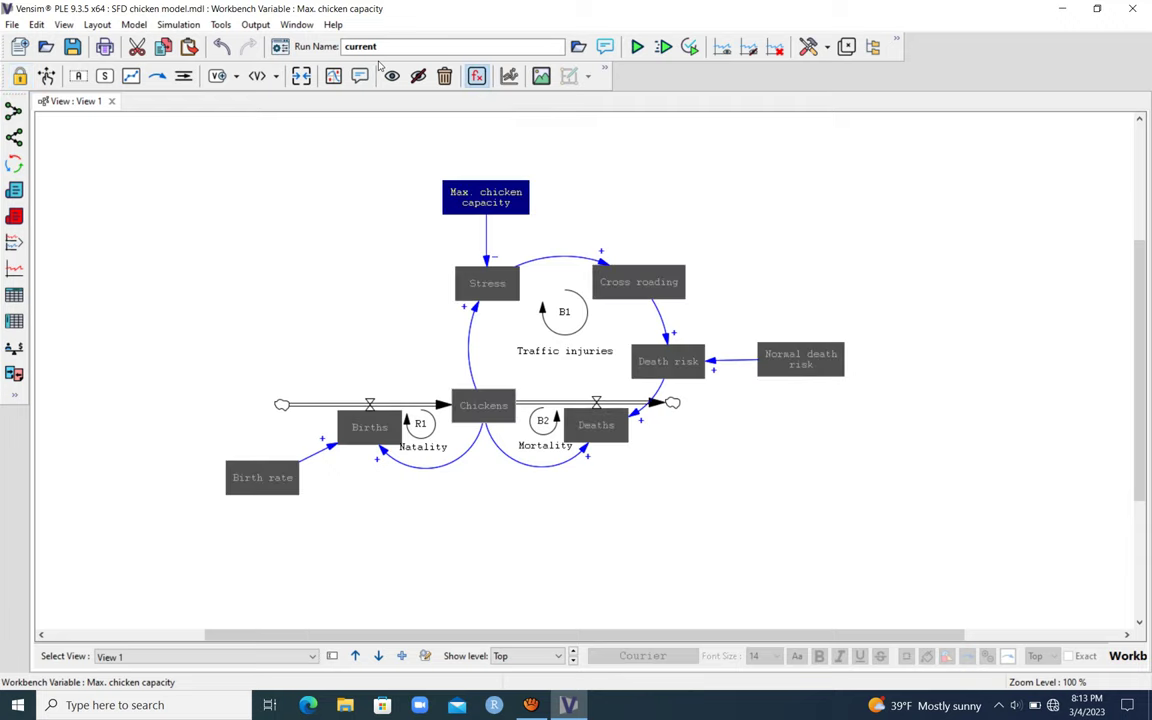
pyautogui.click(78, 76)
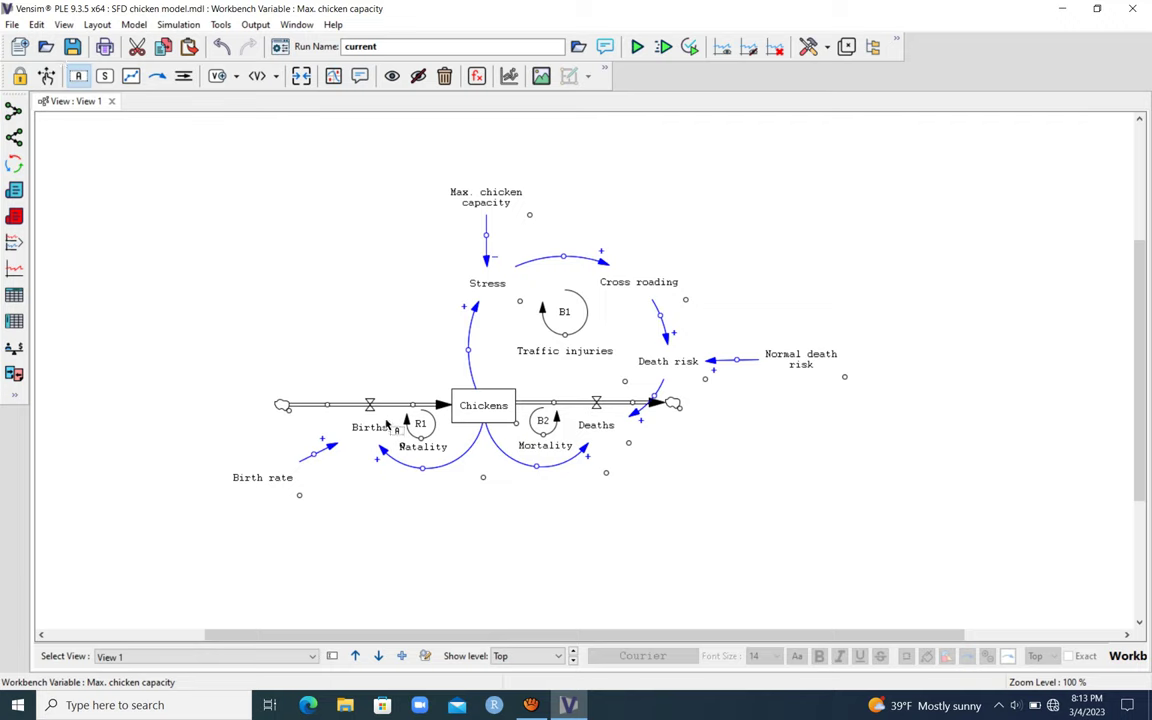
pyautogui.click(486, 526)
pyautogui.write('Initial ch')
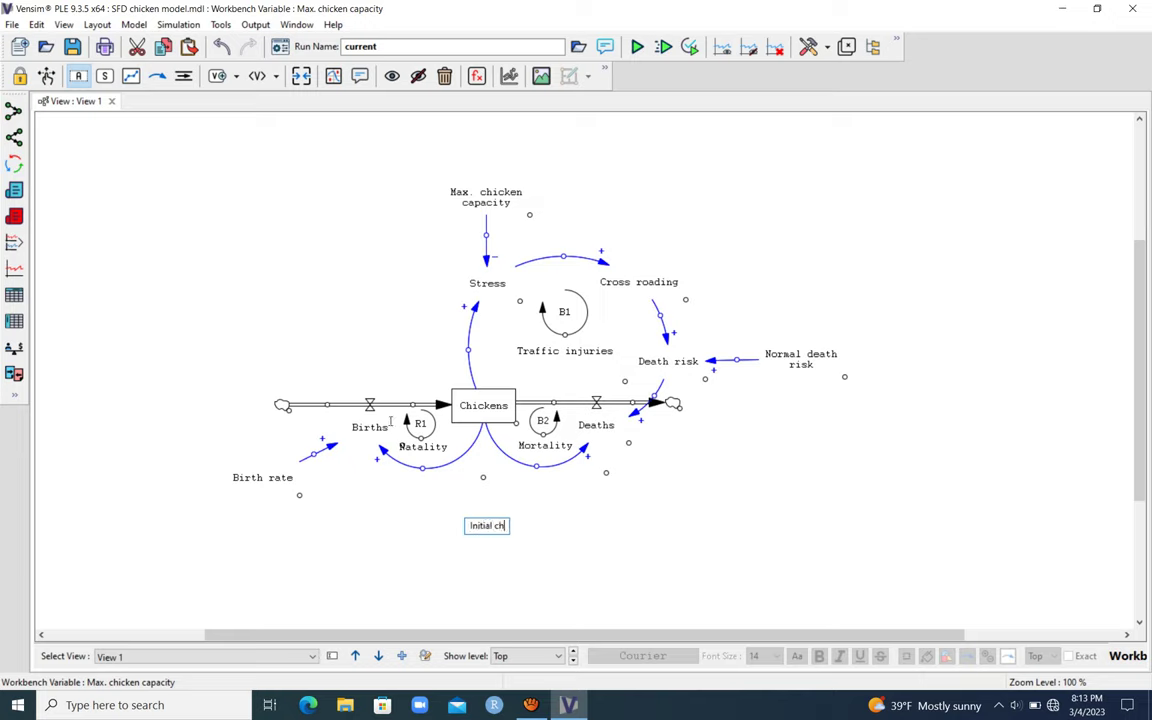
pyautogui.write('icken popula')
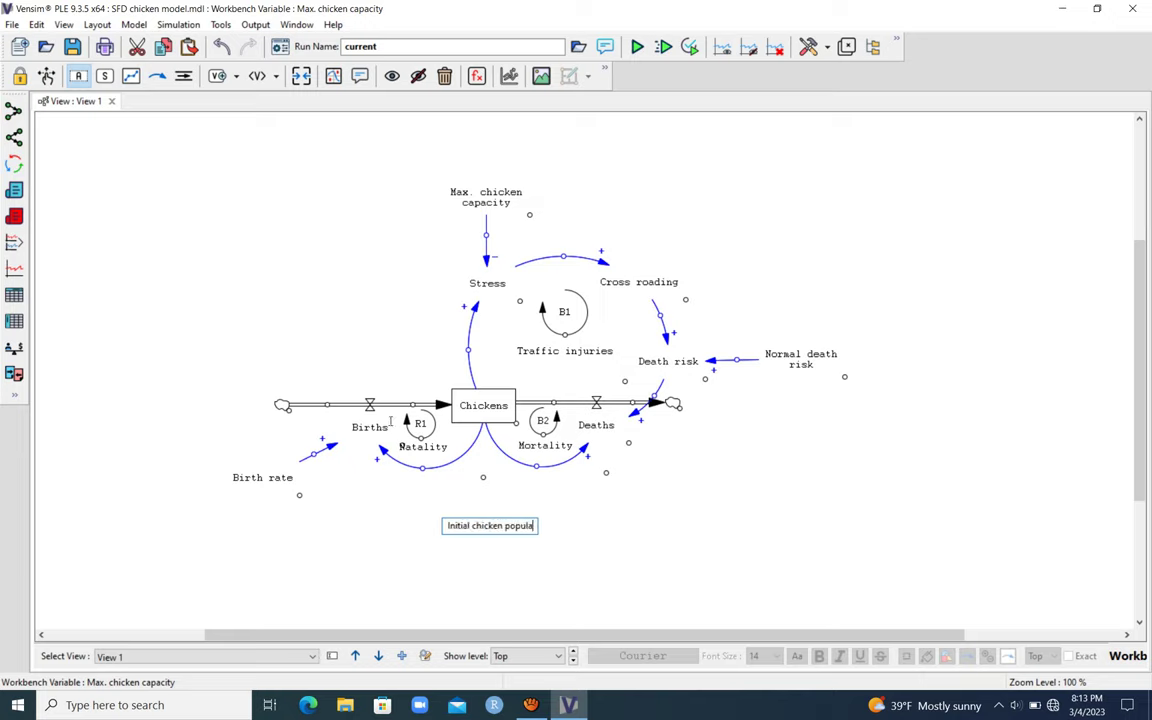
pyautogui.write('tion')
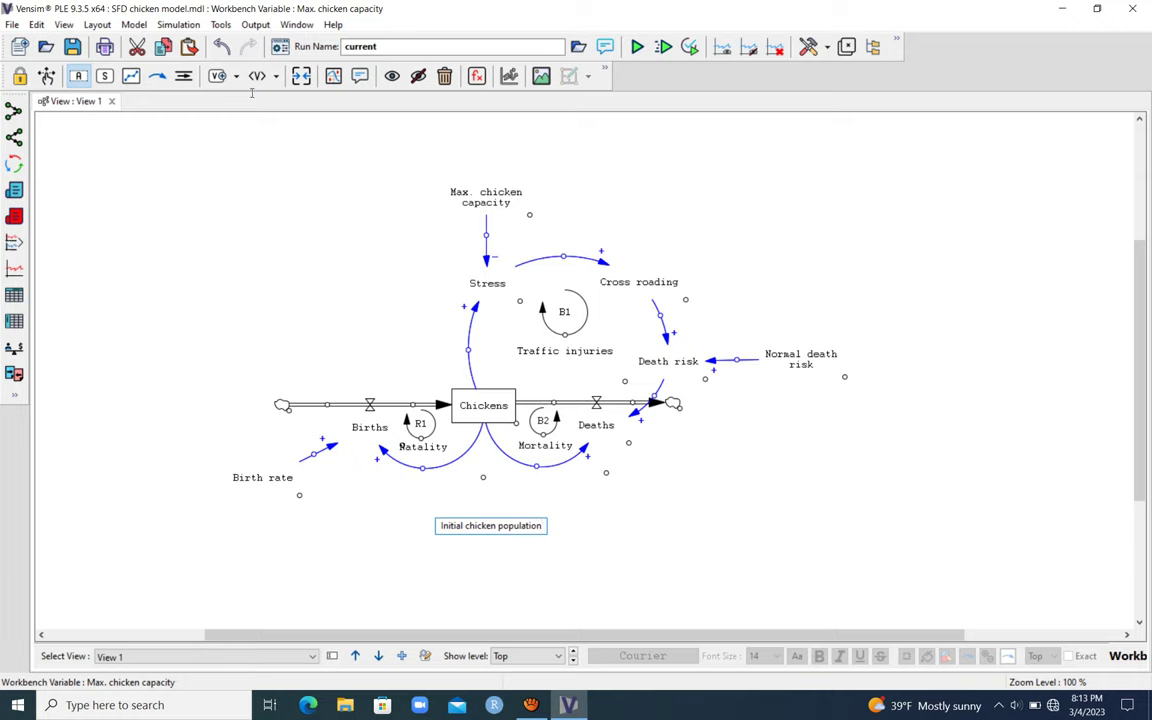
# Draw an arrow from Initial chicken population to Chickens and shift the variable slightly so the arrow runs nearly vertical.
pyautogui.click(157, 76)
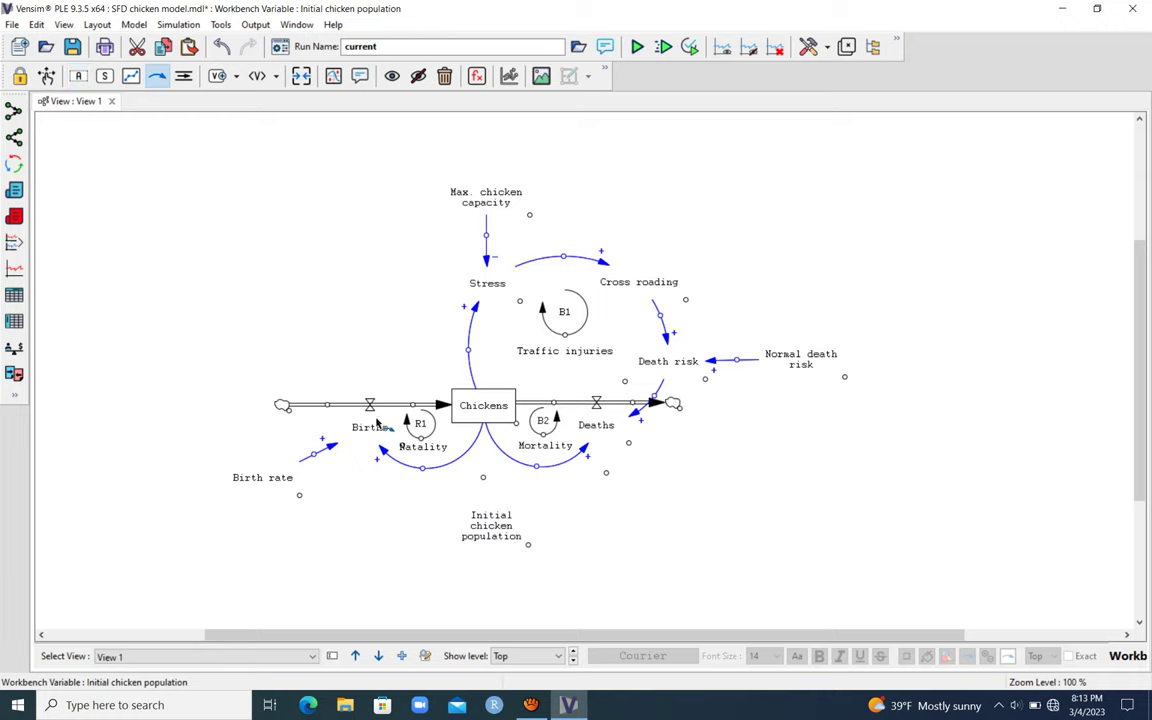
pyautogui.click(493, 527)
pyautogui.click(485, 414)
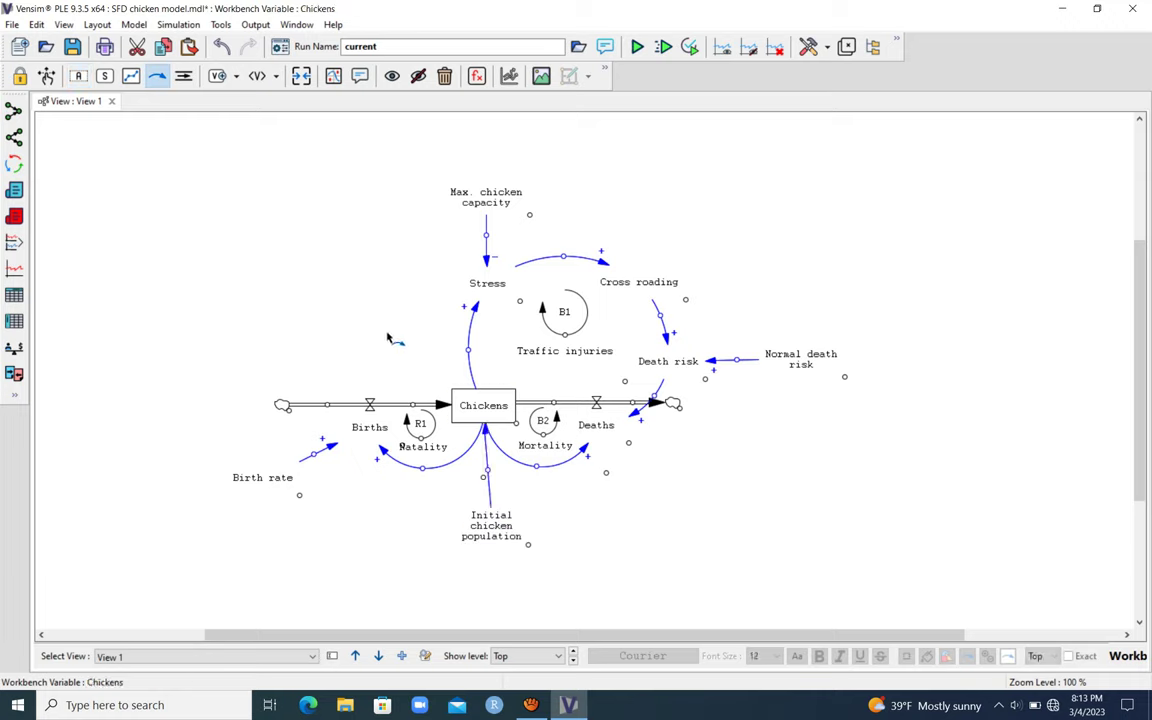
pyautogui.moveTo(497, 537); pyautogui.dragTo(492, 538)
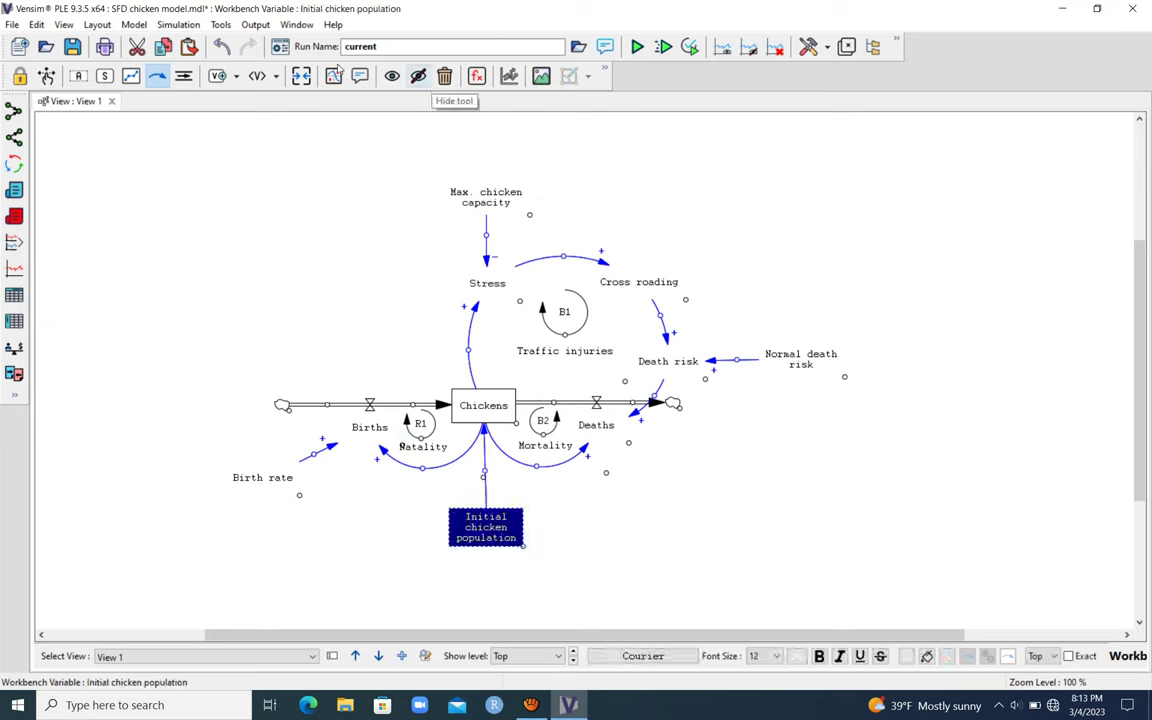
# Hide the arrow linking Initial chicken population to the Chickens stock.
pyautogui.click(418, 76)
pyautogui.click(485, 470)
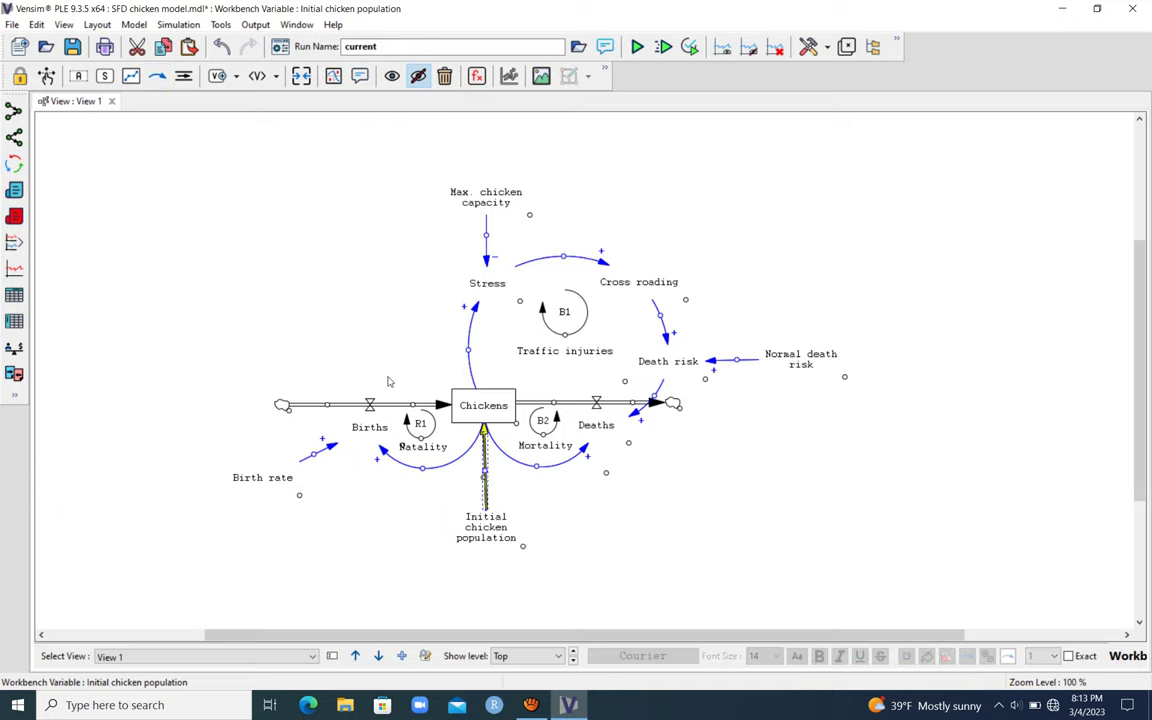
pyautogui.click(390, 381)
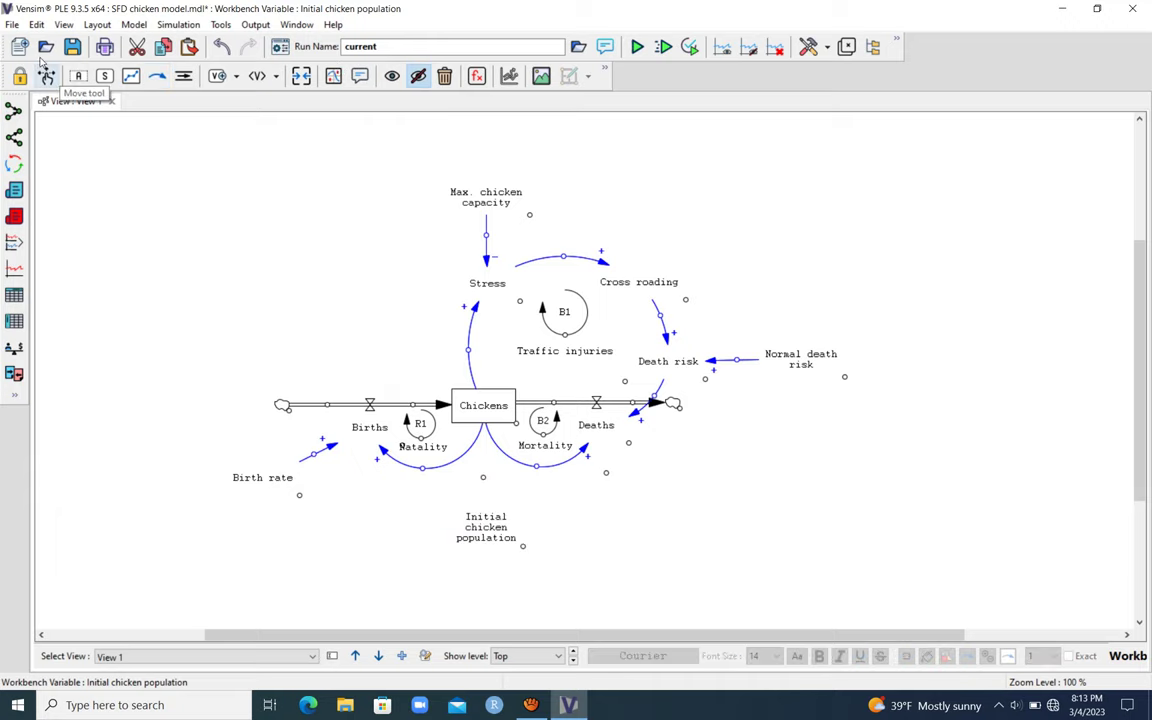
pyautogui.click(46, 76)
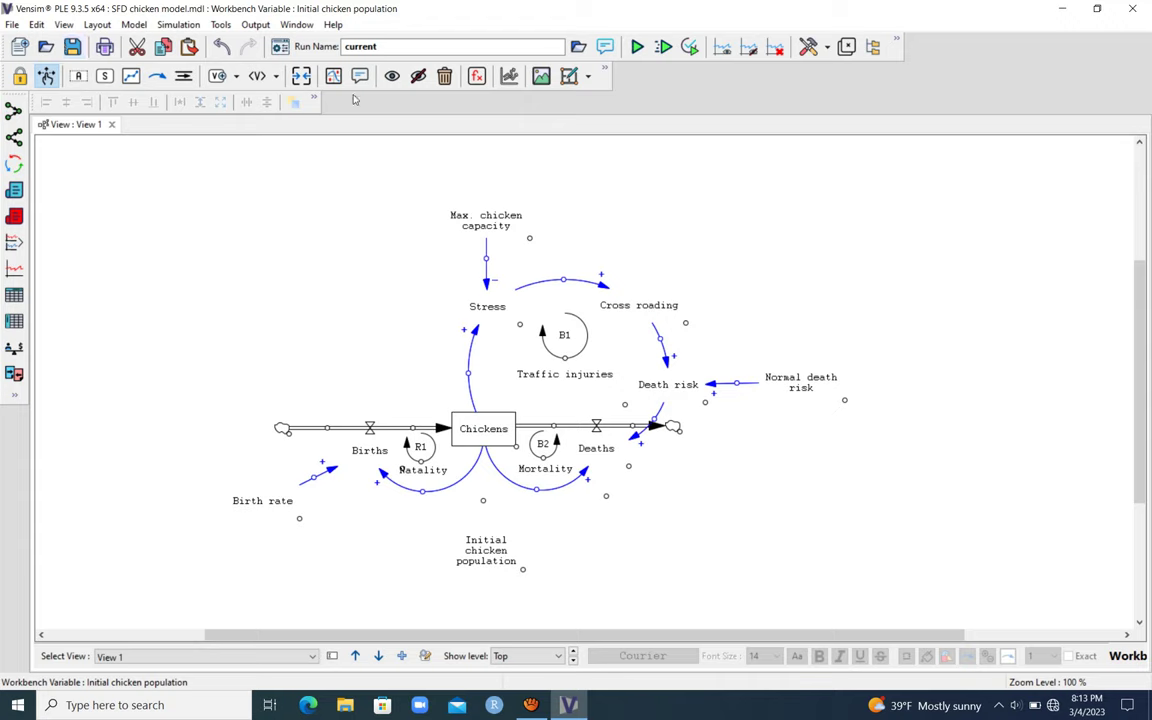
# Define Initial chicken population as the constant 1000 with units Chickens.
pyautogui.click(477, 76)
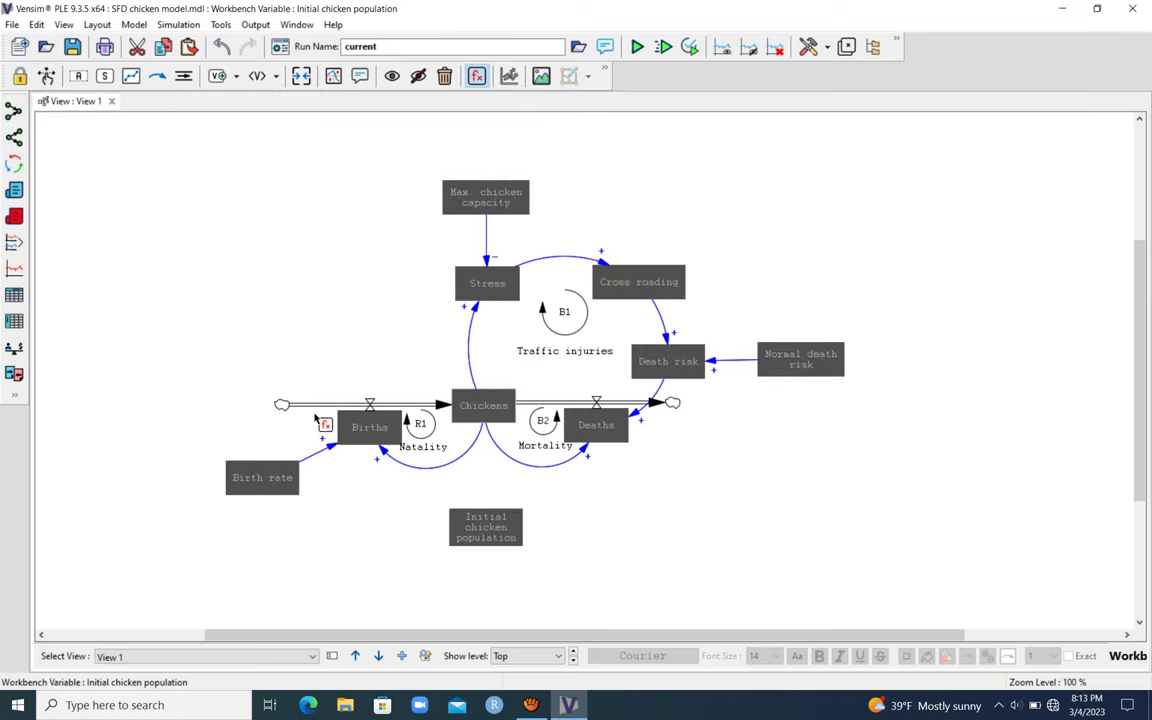
pyautogui.click(486, 527)
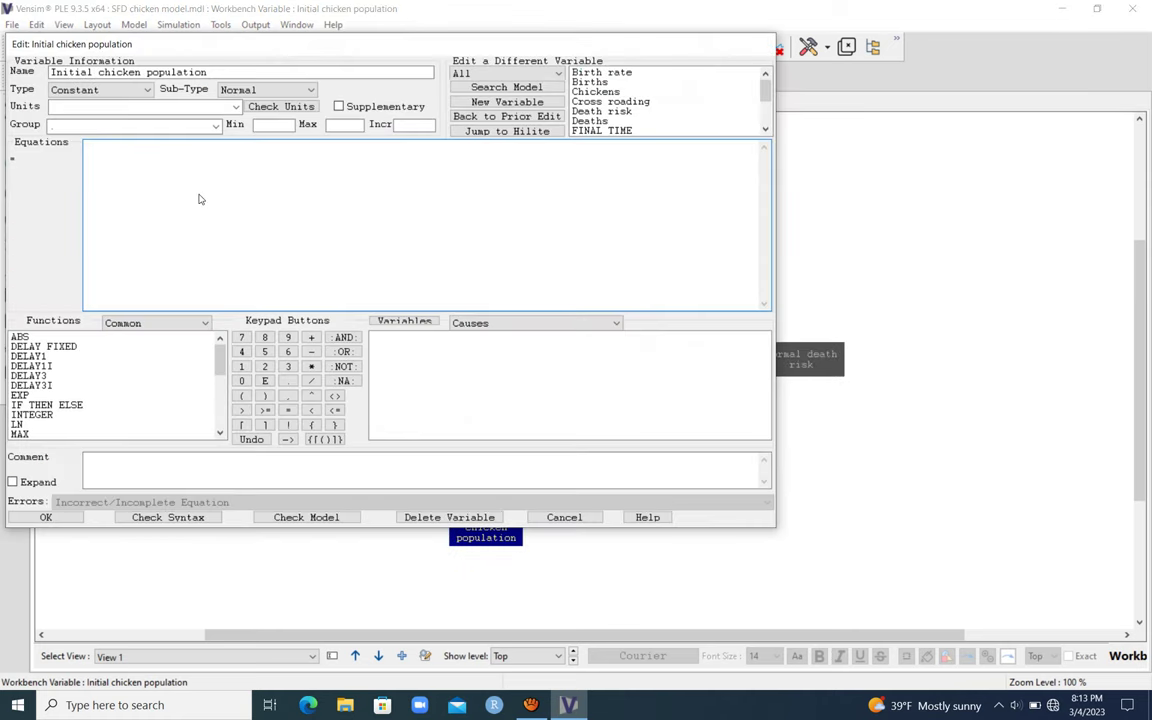
pyautogui.write('1000')
pyautogui.click(106, 105)
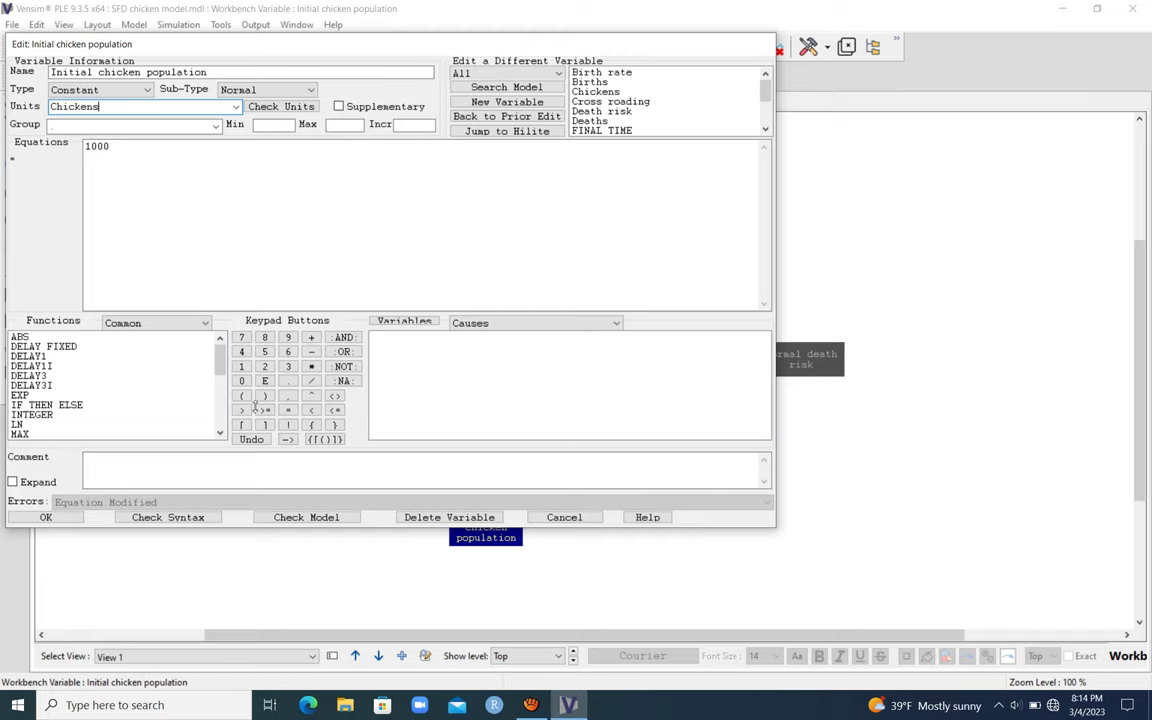
pyautogui.click(48, 517)
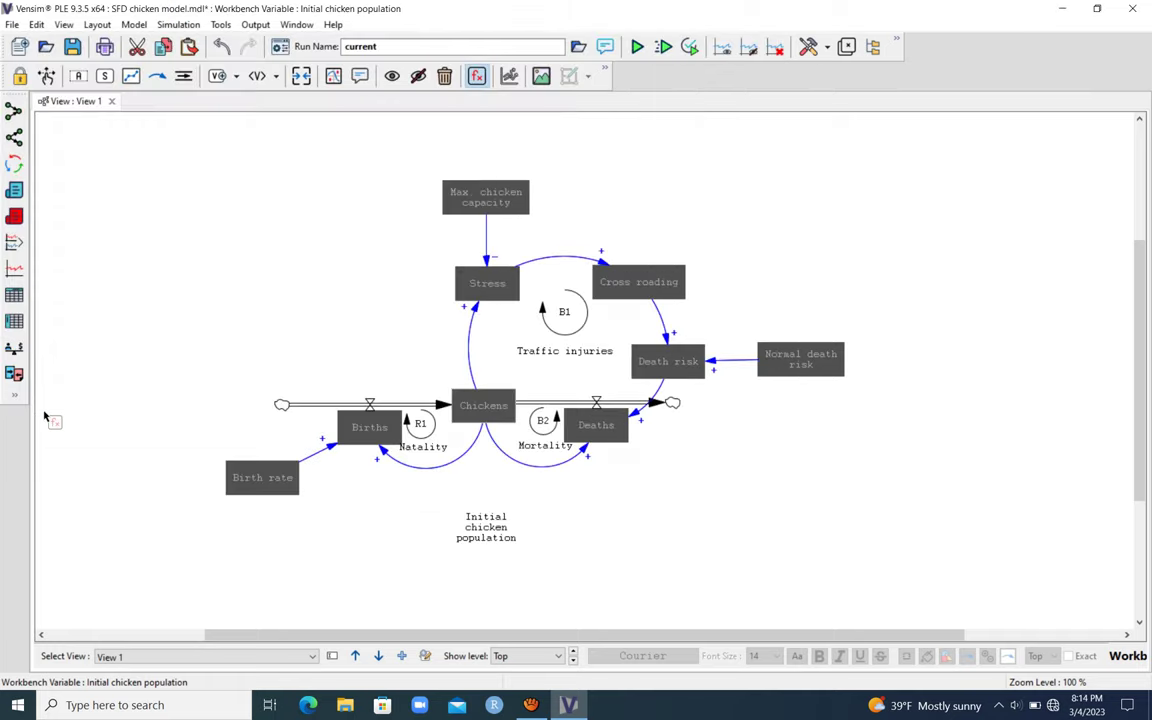
# Define Birth rate as the constant 0.2 with units 1/day.
pyautogui.click(262, 477)
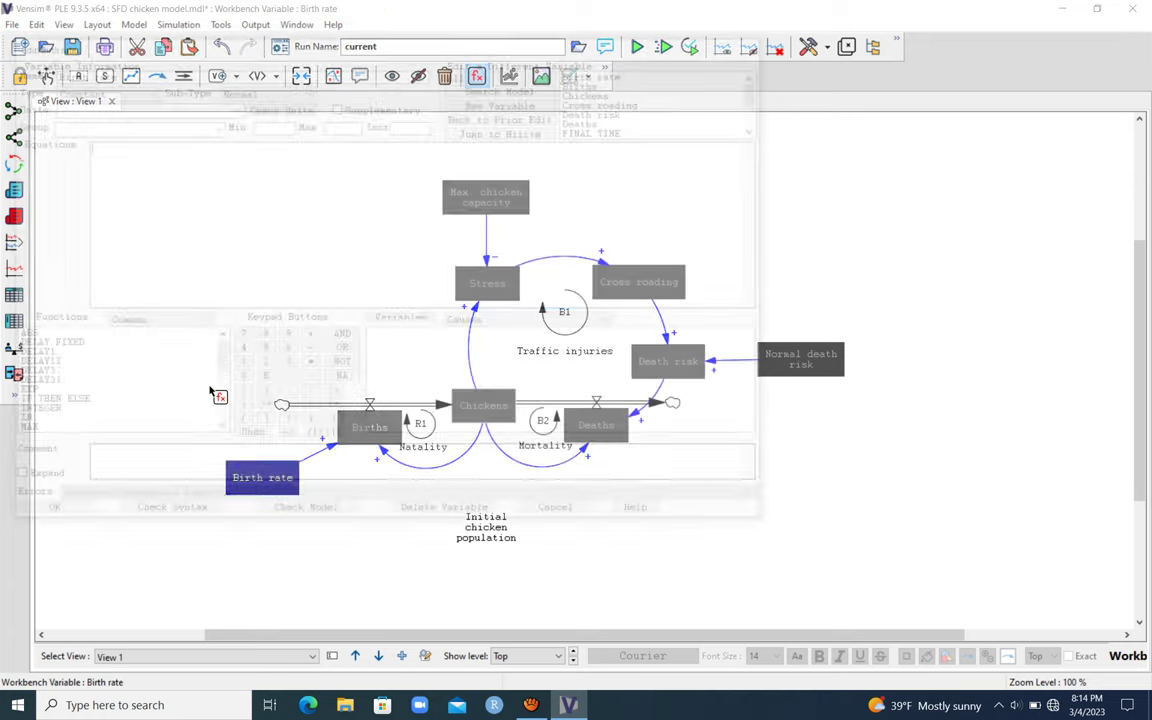
pyautogui.write('0.2')
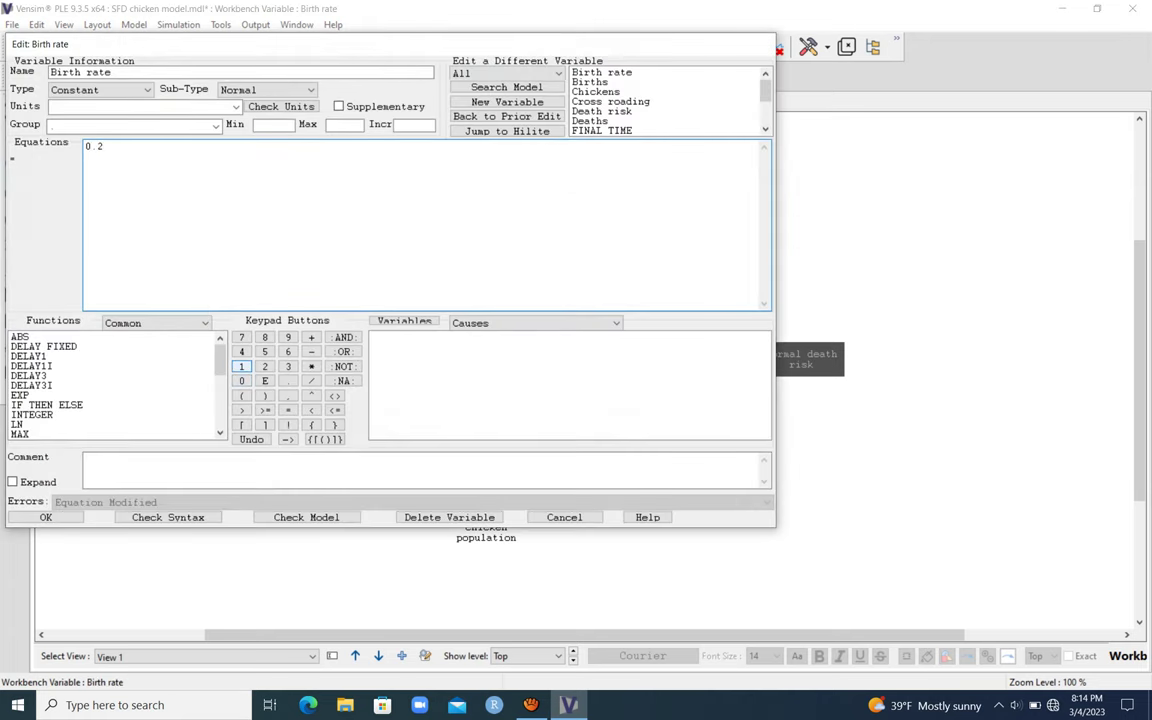
pyautogui.click(123, 107)
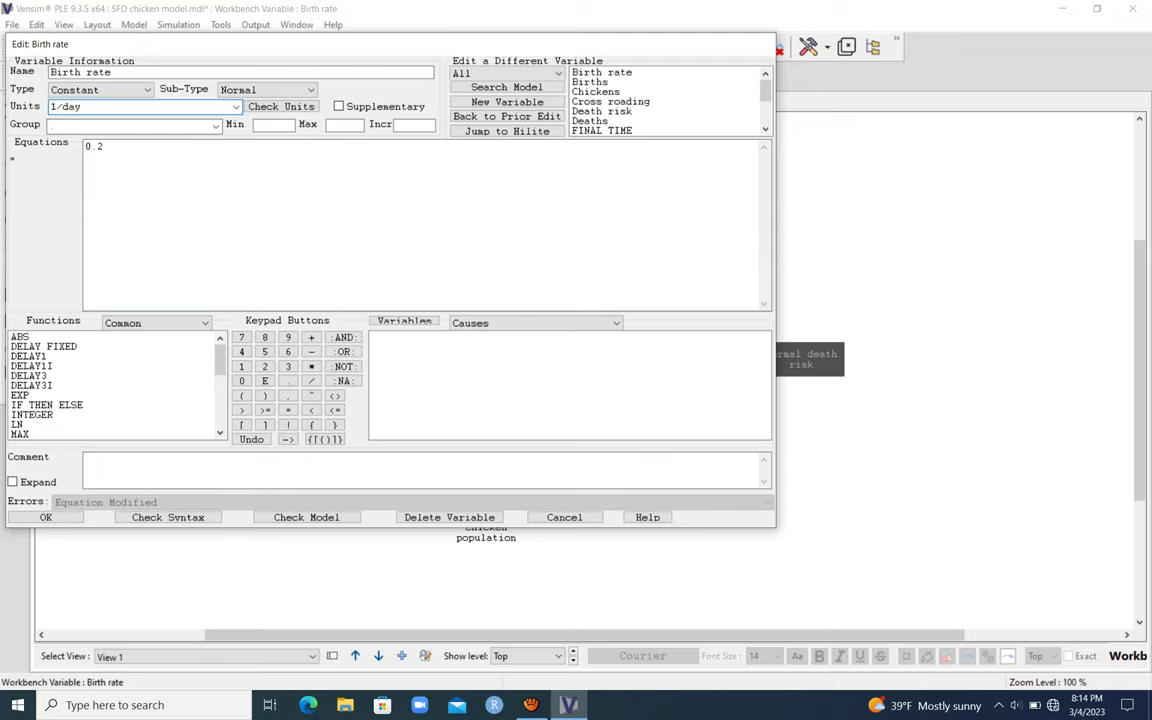
pyautogui.click(46, 517)
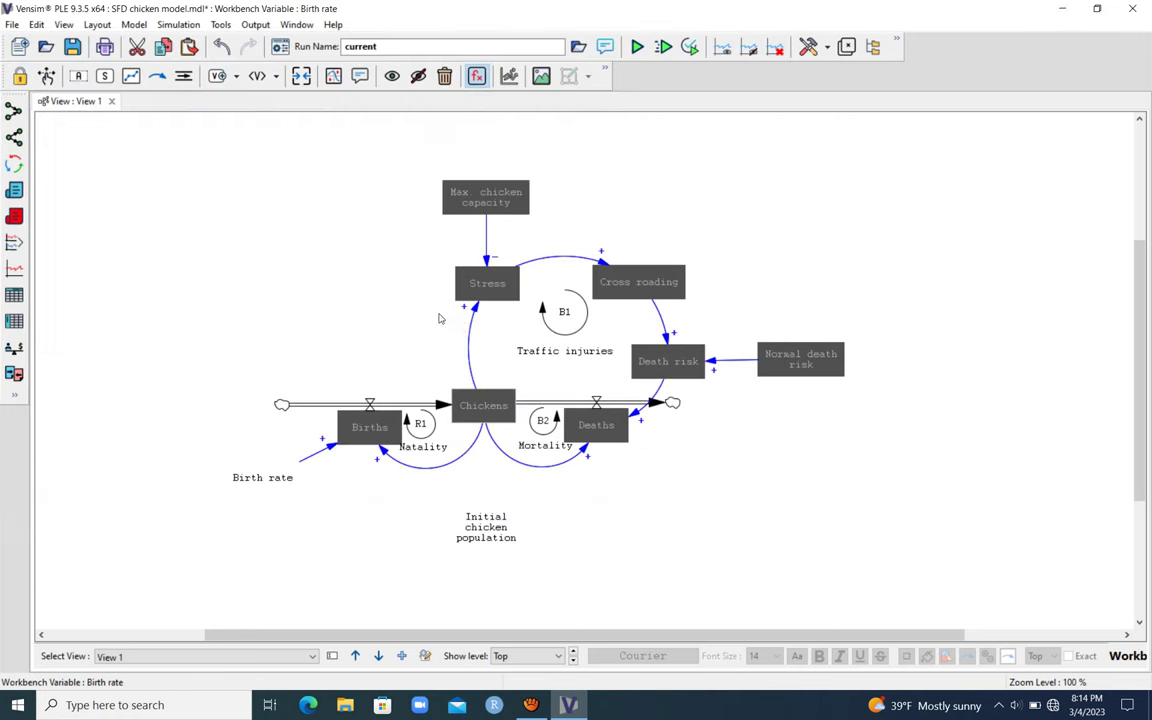
# Define Normal death risk as the constant 0.2.
pyautogui.click(785, 358)
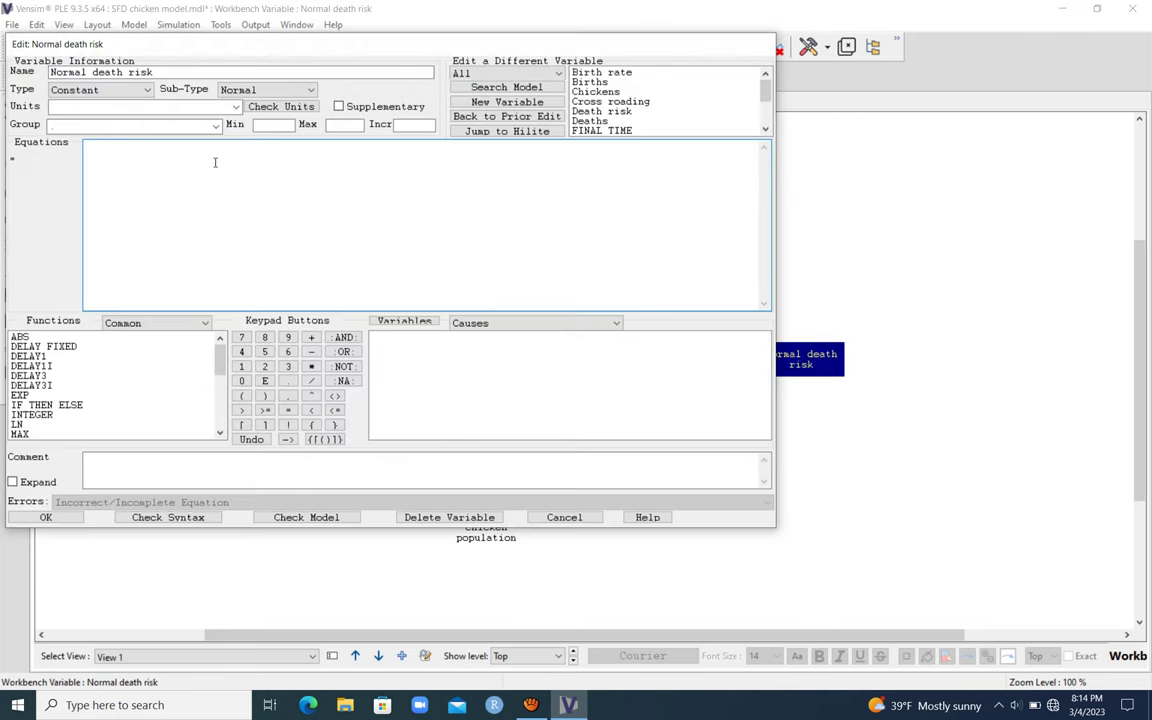
pyautogui.write('0.2')
pyautogui.click(146, 107)
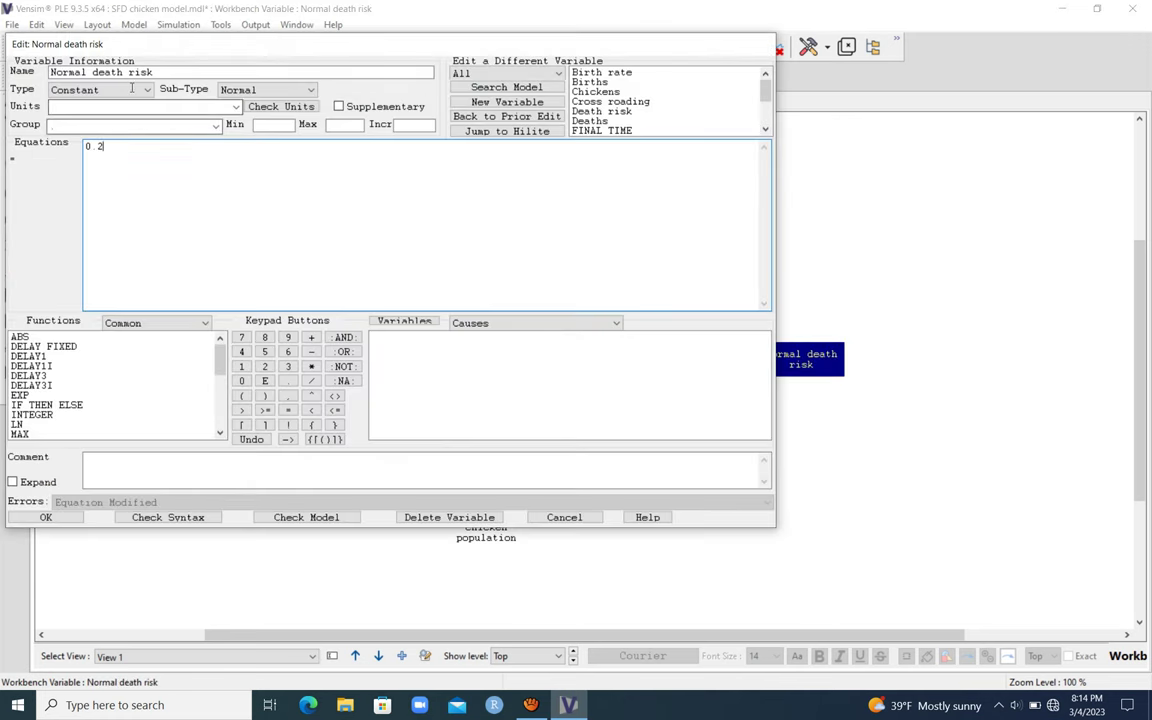
pyautogui.click(45, 517)
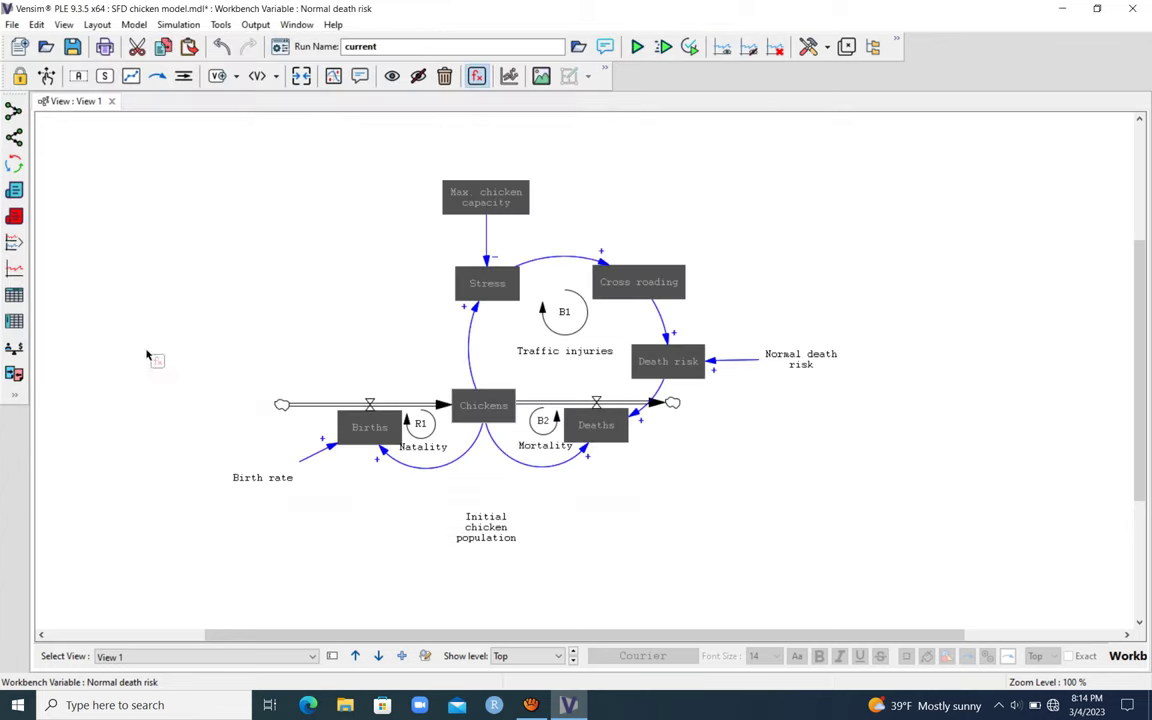
# Define Max. chicken capacity as the constant 1000 with units Chickens.
pyautogui.click(482, 197)
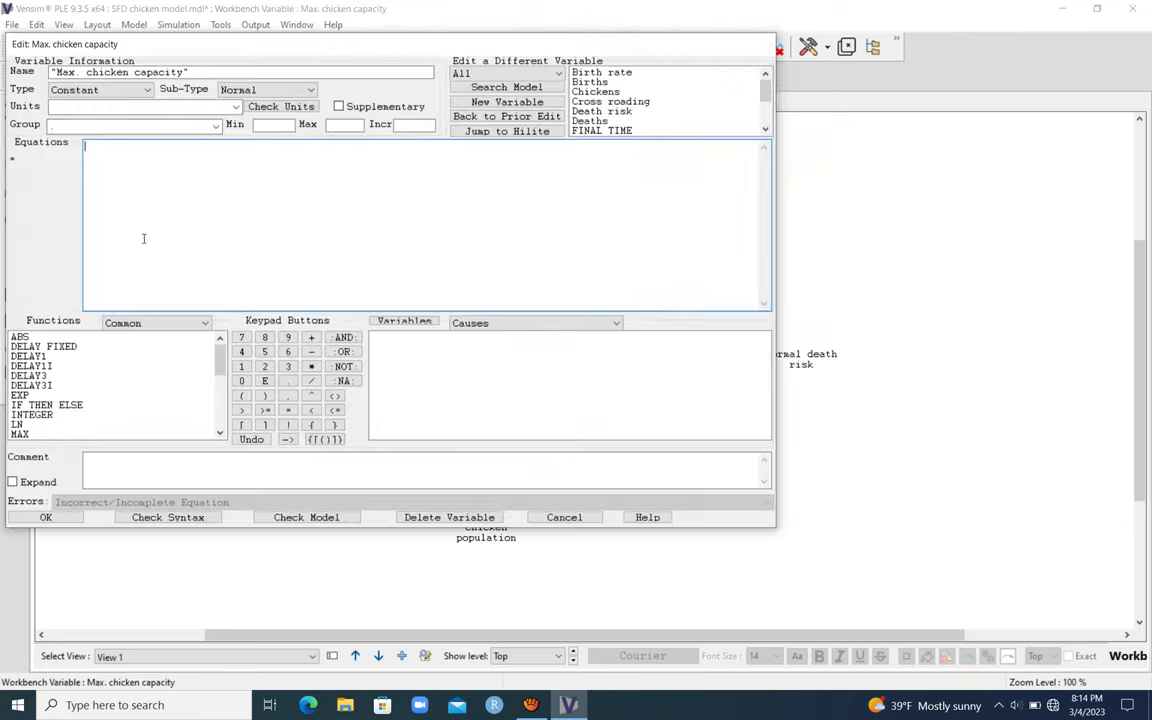
pyautogui.write('1000')
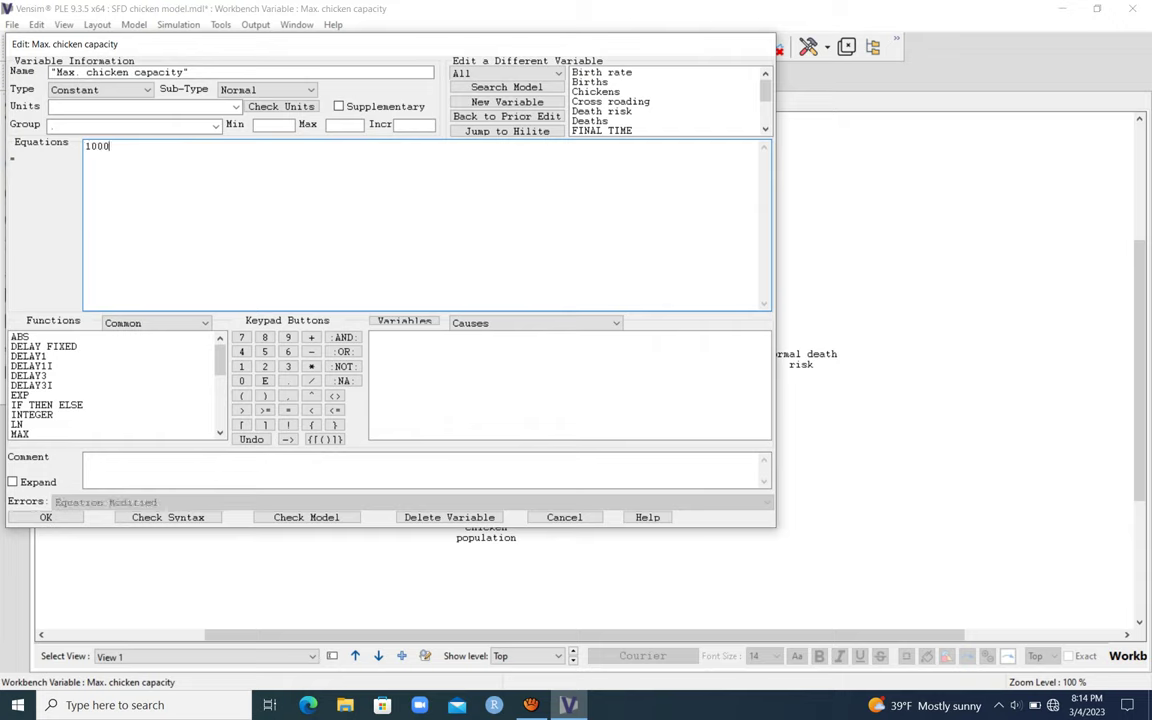
pyautogui.click(101, 106)
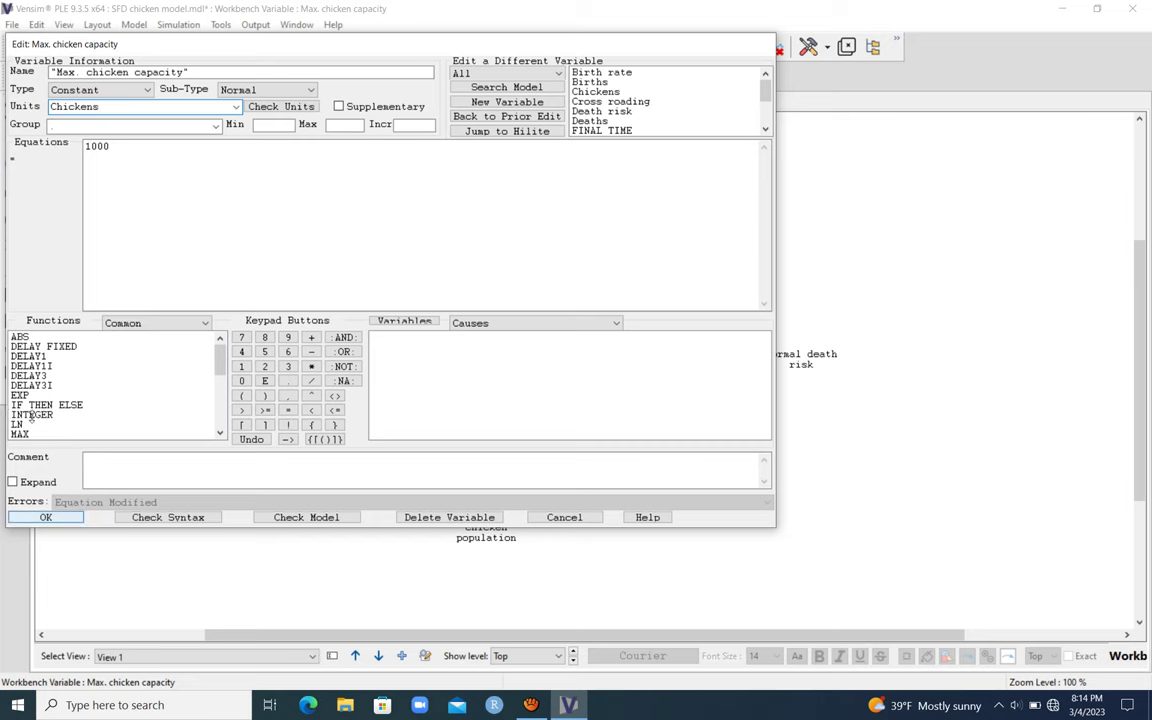
pyautogui.click(43, 517)
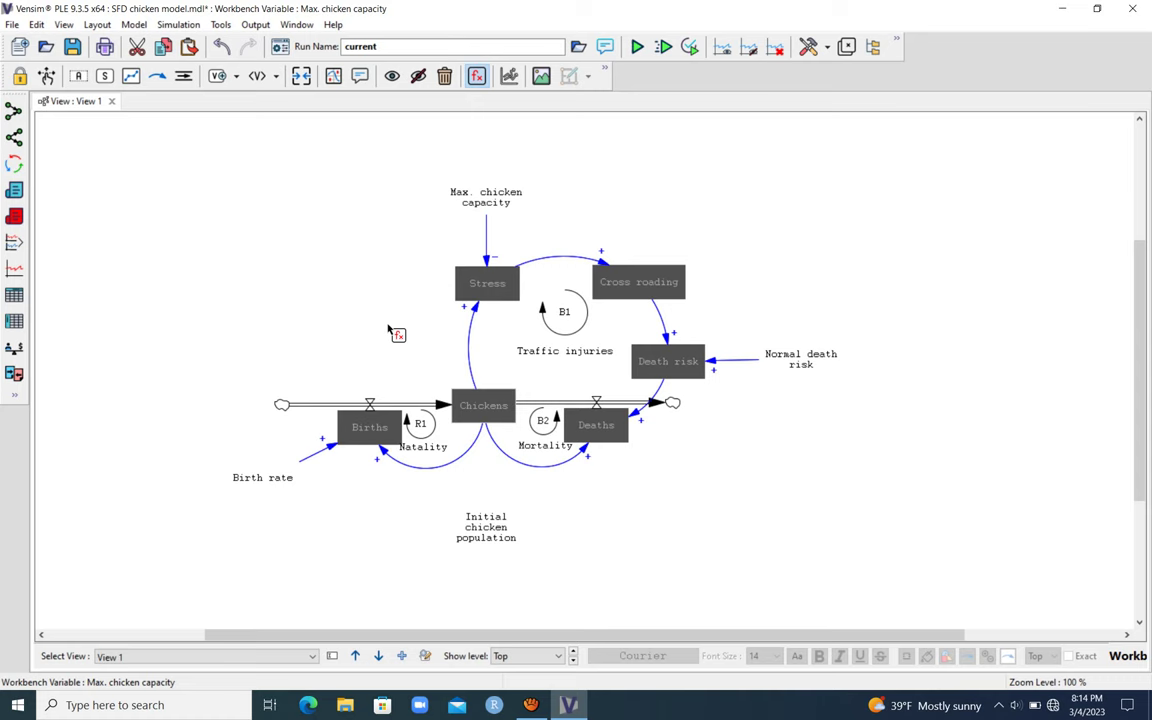
# Set the Chickens stock's initial value to Initial chicken population and its units to Chickens.
pyautogui.click(484, 405)
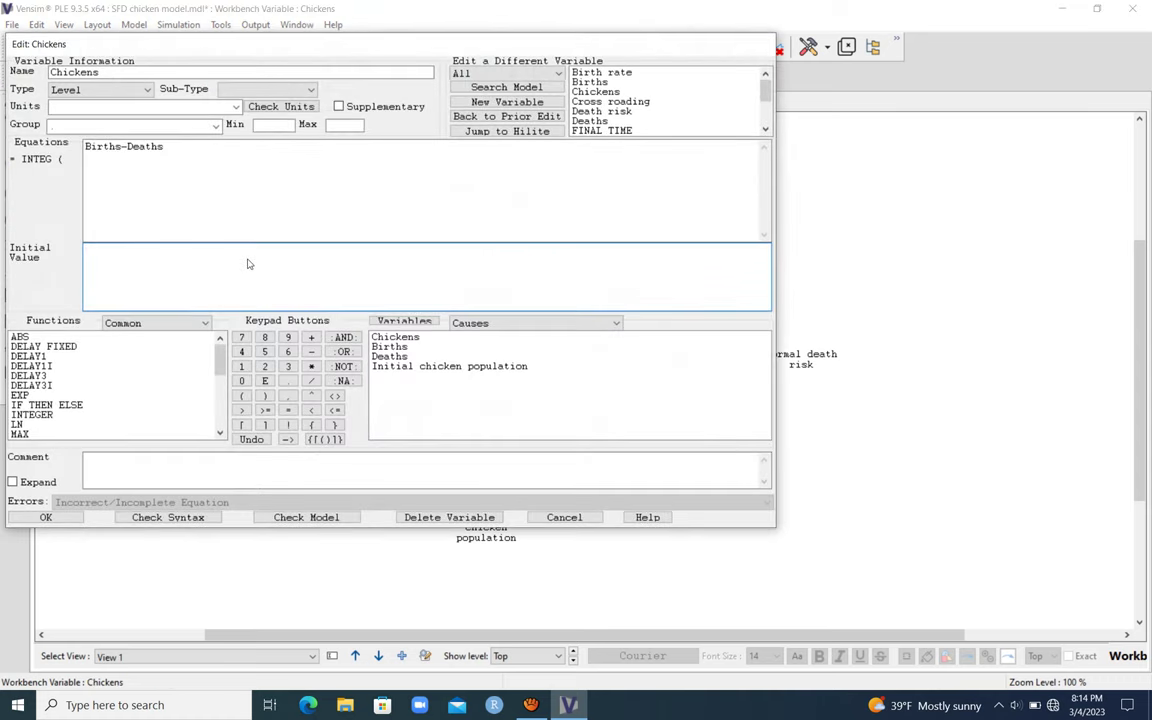
pyautogui.click(410, 366)
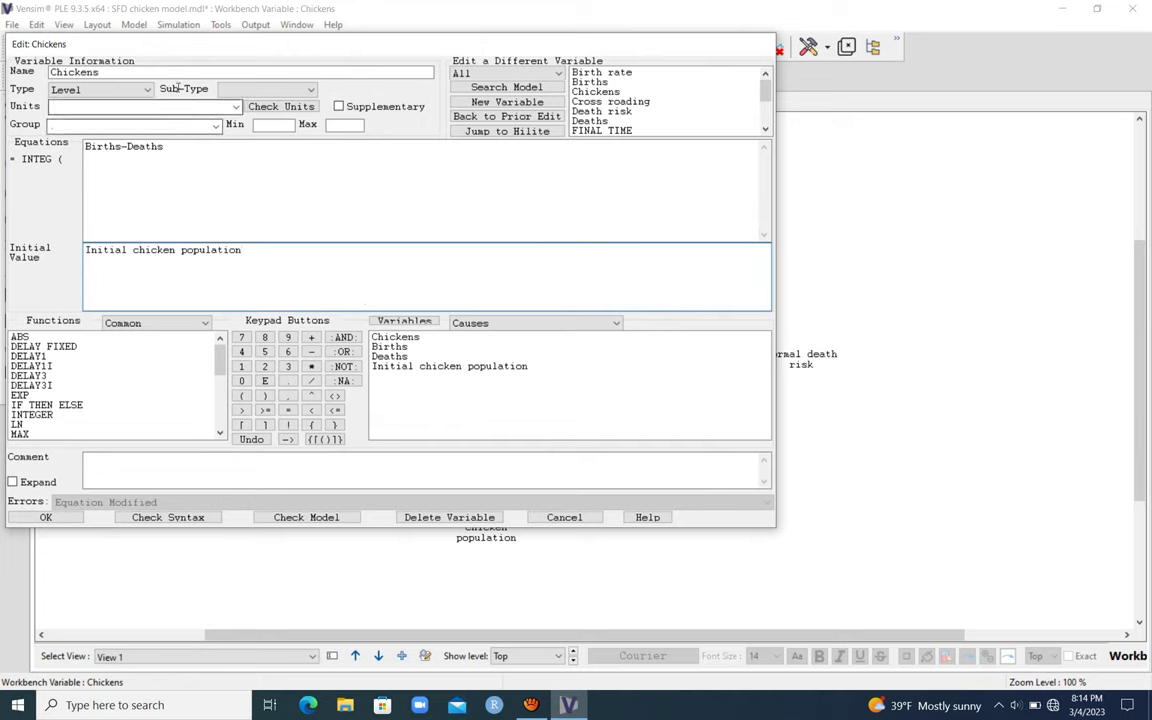
pyautogui.click(120, 106)
pyautogui.click(116, 130)
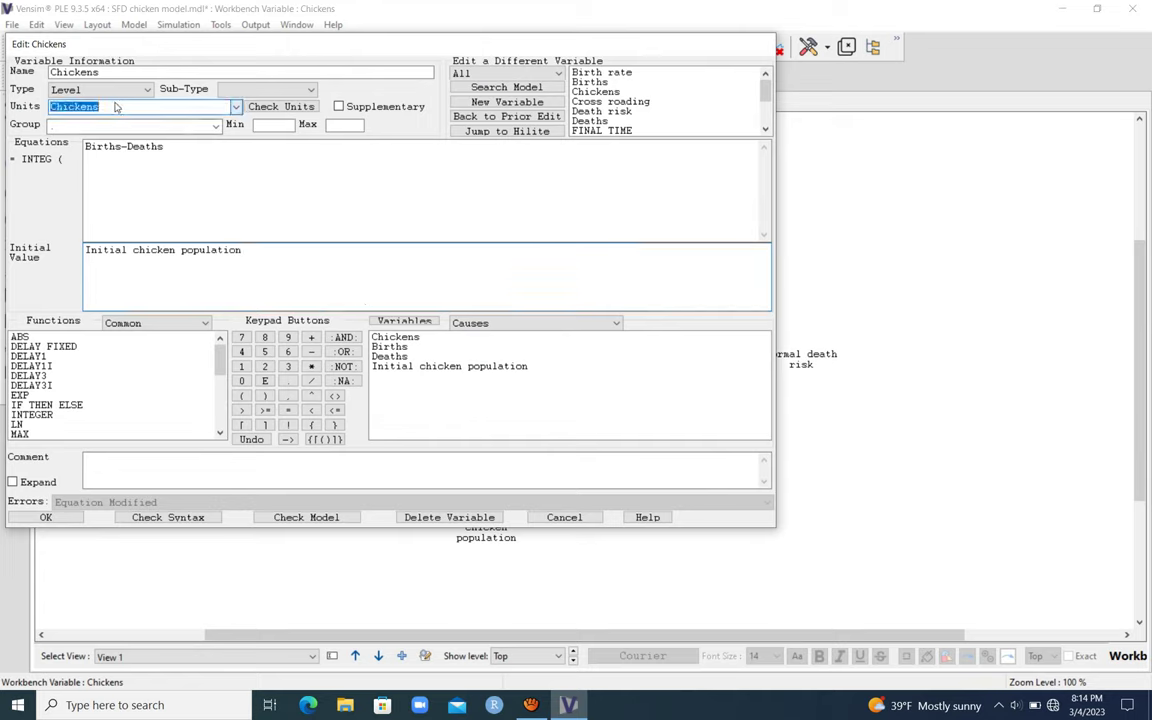
pyautogui.click(46, 517)
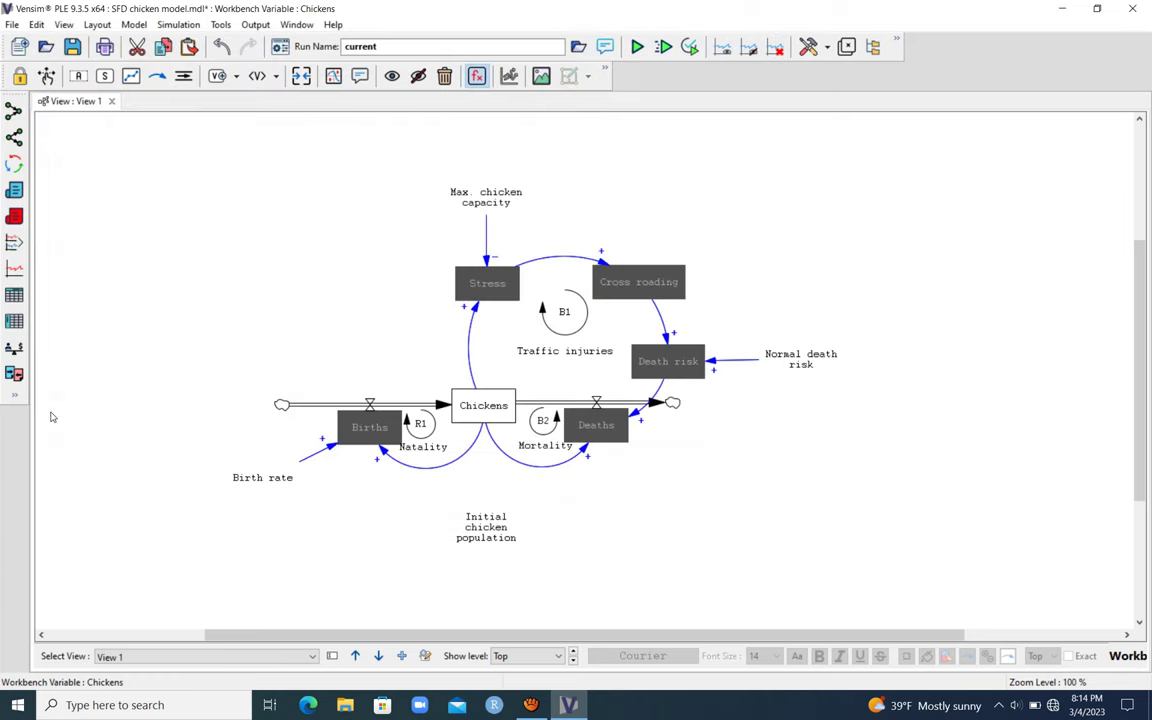
# Define Stress as Chickens divided by Max. chicken capacity, with units Dmnl.
pyautogui.click(487, 283)
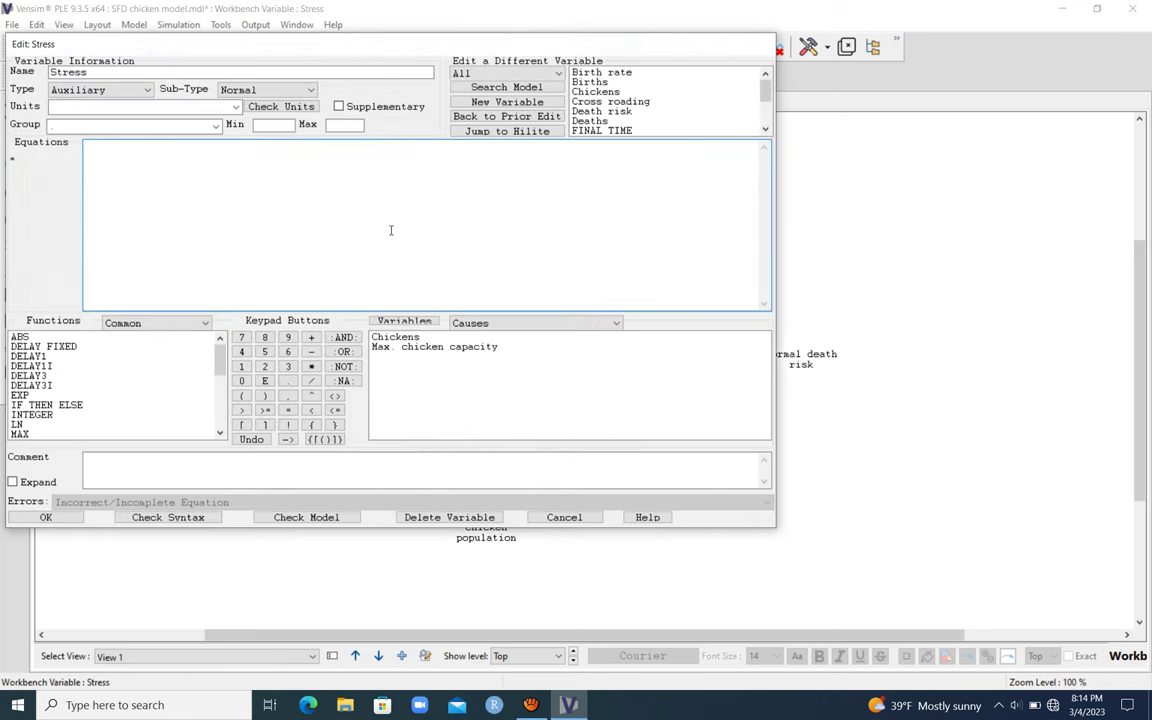
pyautogui.click(405, 337)
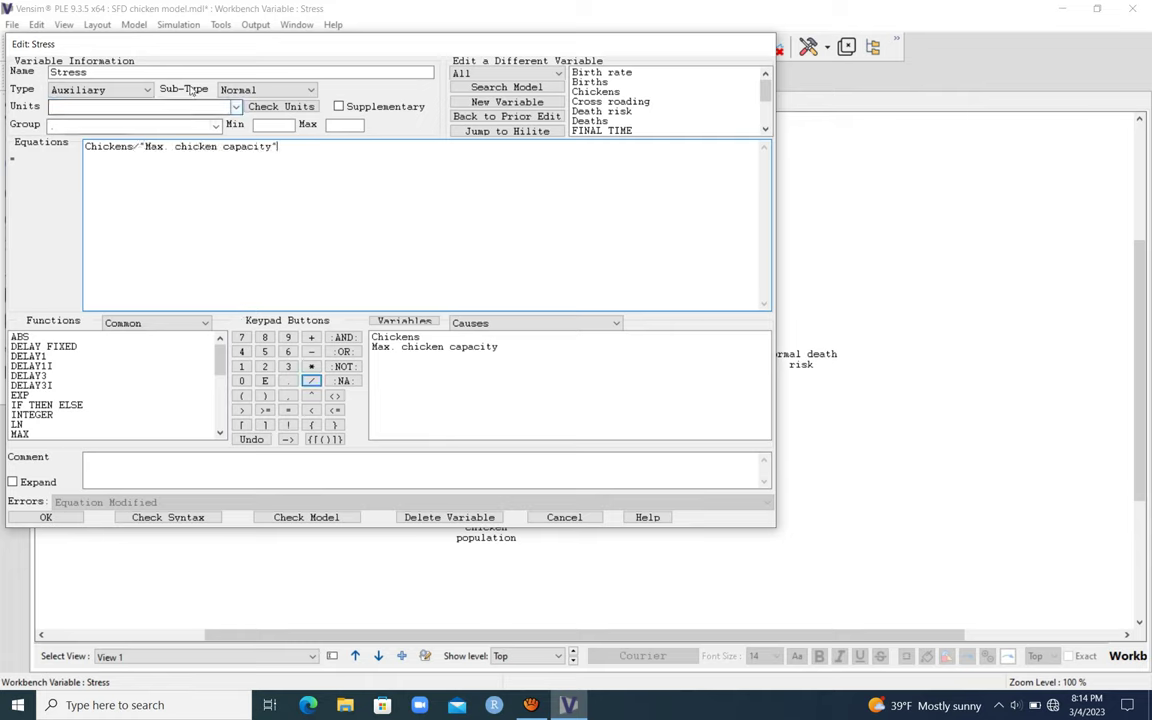
pyautogui.click(236, 107)
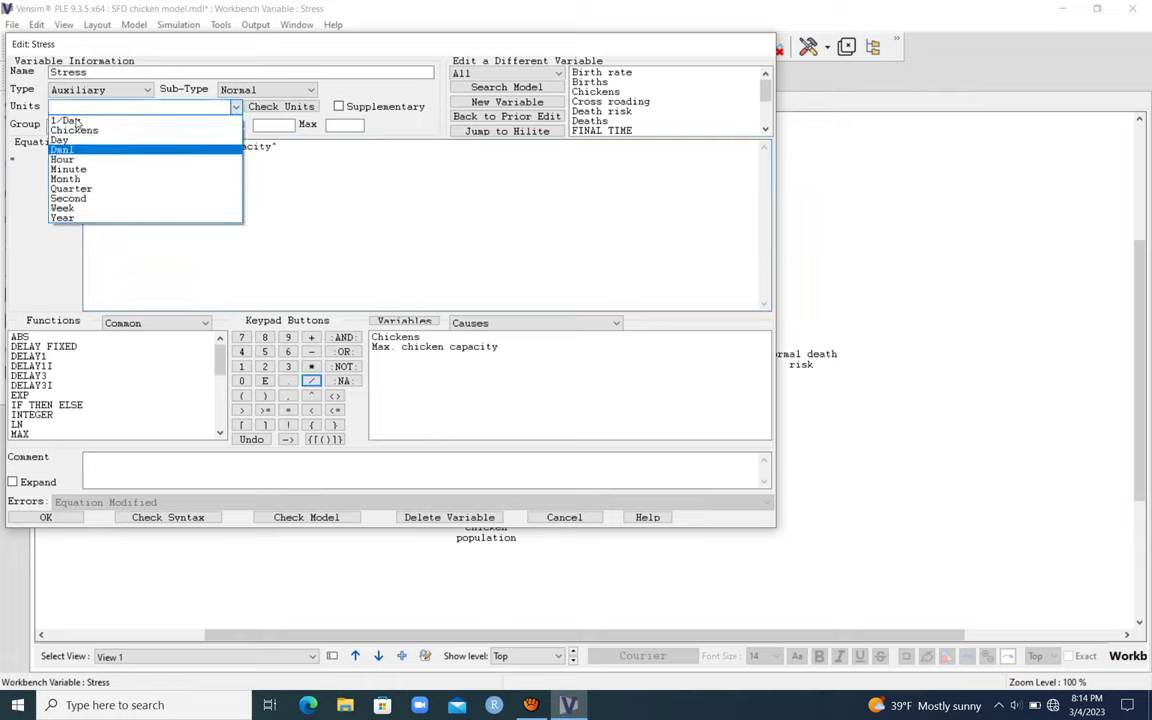
pyautogui.click(130, 149)
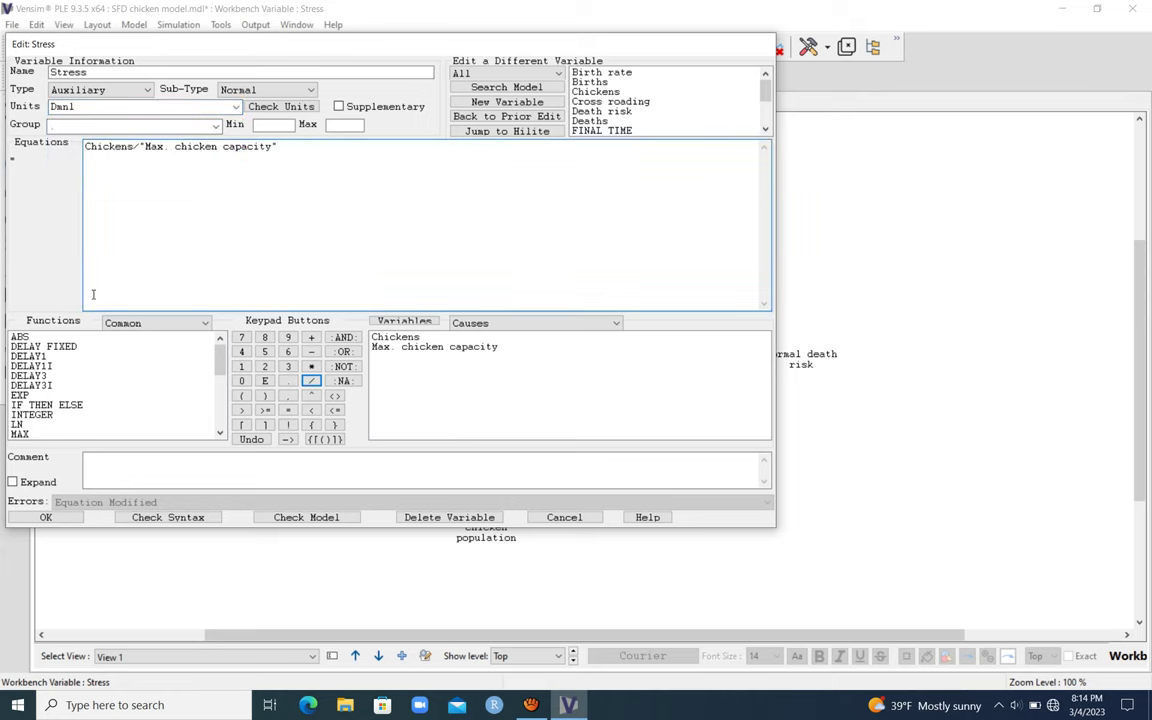
pyautogui.click(45, 517)
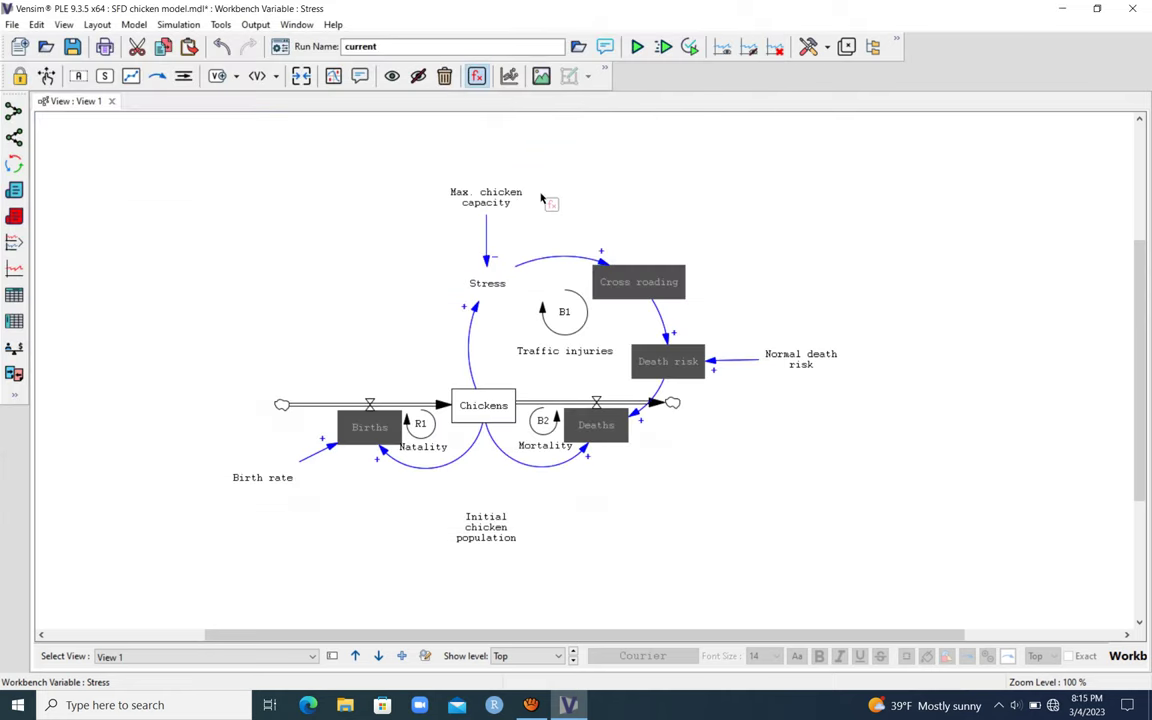
# Define Cross roading as equal to Stress, with units Dmnl.
pyautogui.click(515, 235)
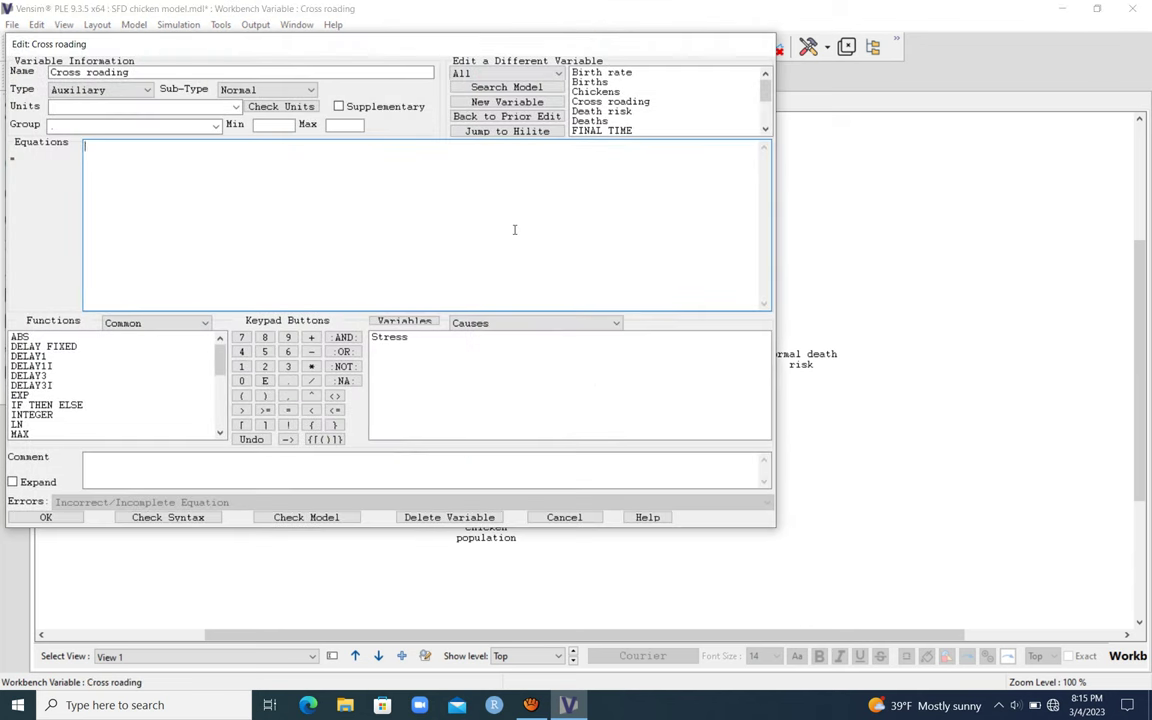
pyautogui.write('Stress')
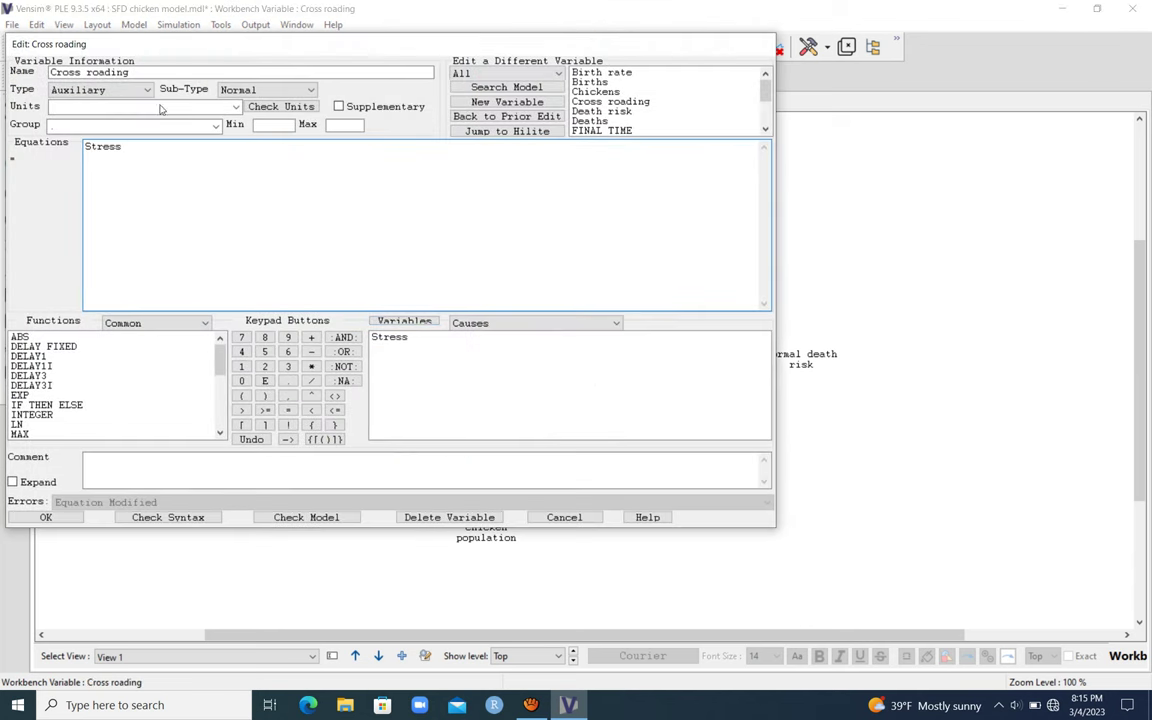
pyautogui.click(236, 107)
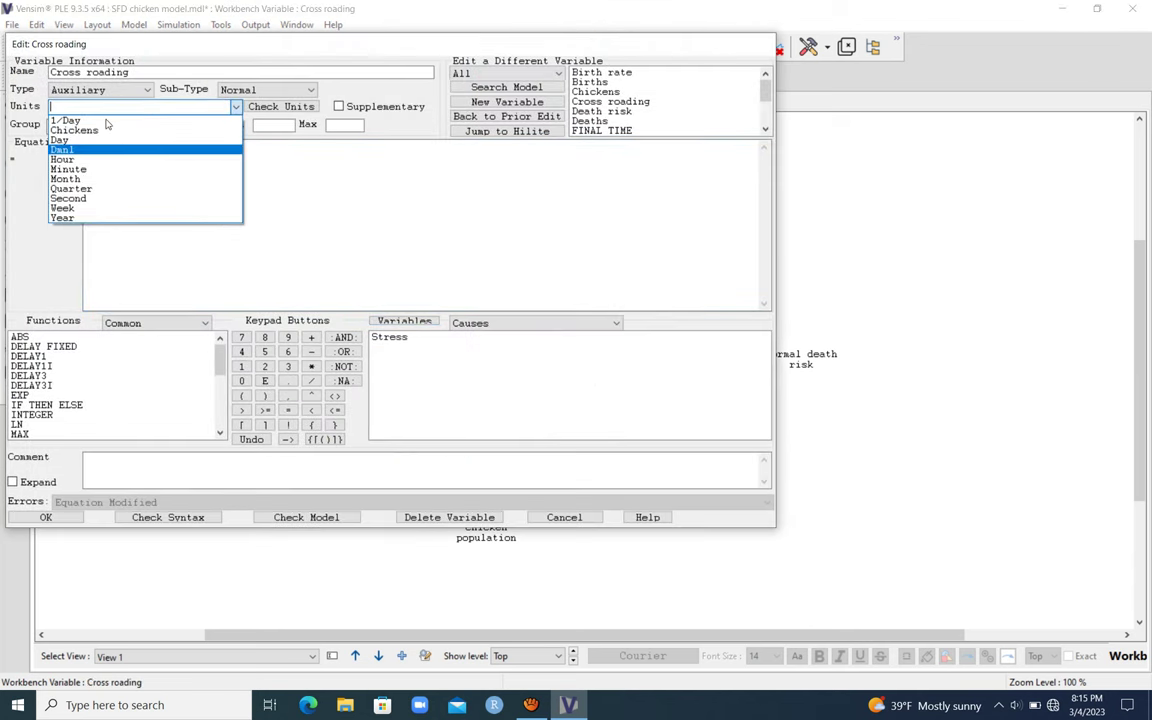
pyautogui.click(130, 150)
pyautogui.click(72, 517)
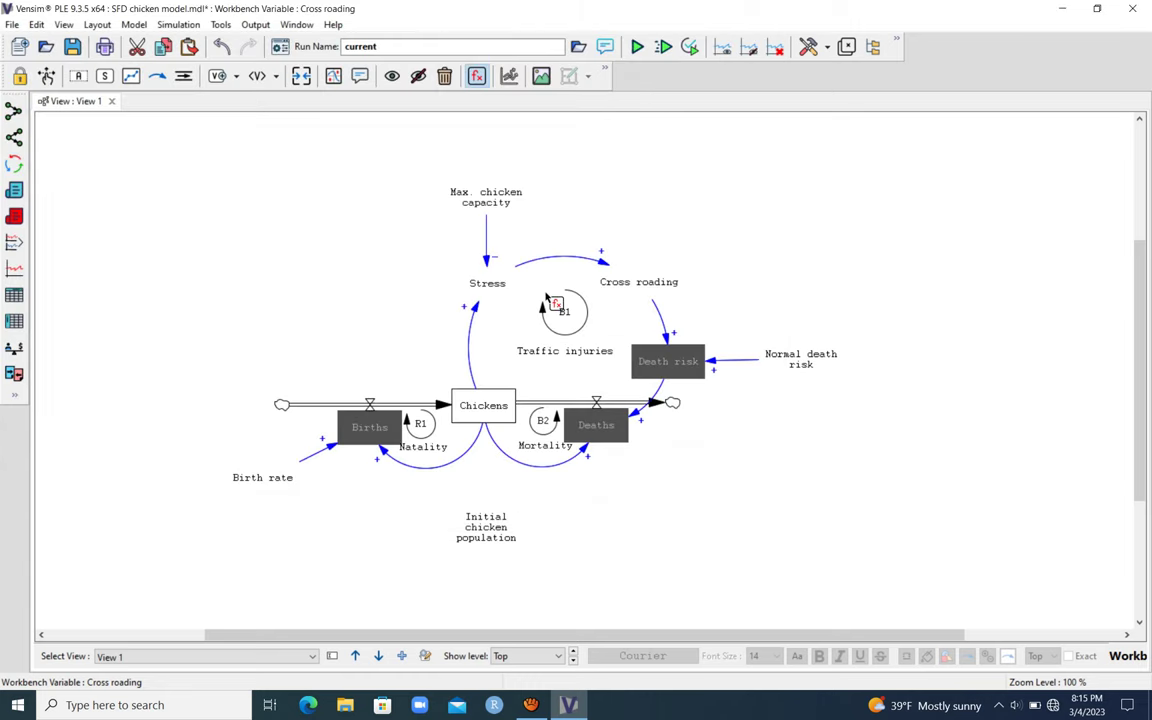
# Define Death risk as Normal death risk multiplied by Cross roading, with units 1/Day.
pyautogui.click(677, 367)
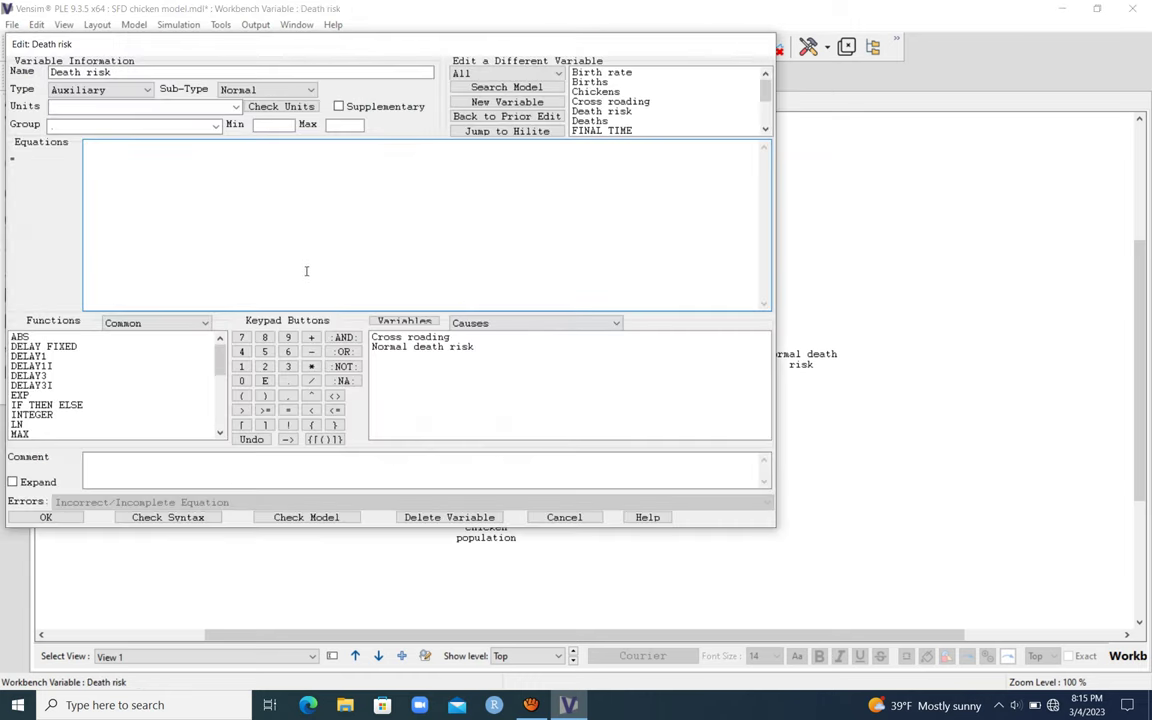
pyautogui.click(402, 347)
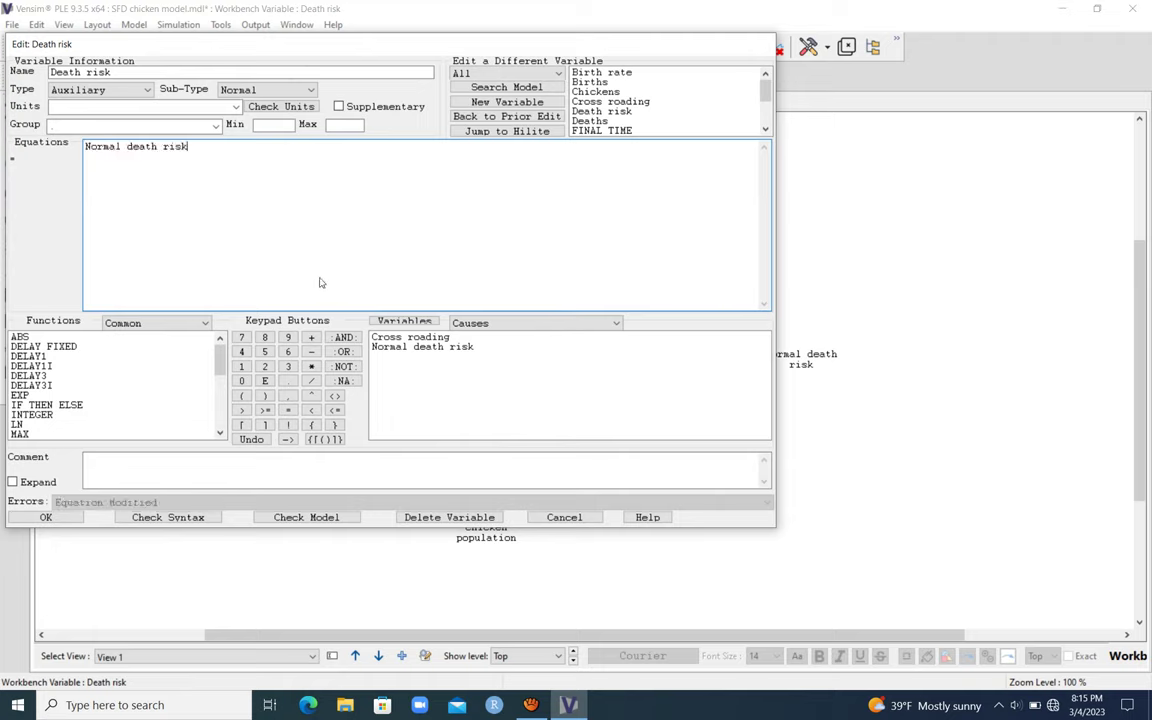
pyautogui.click(311, 367)
pyautogui.click(400, 337)
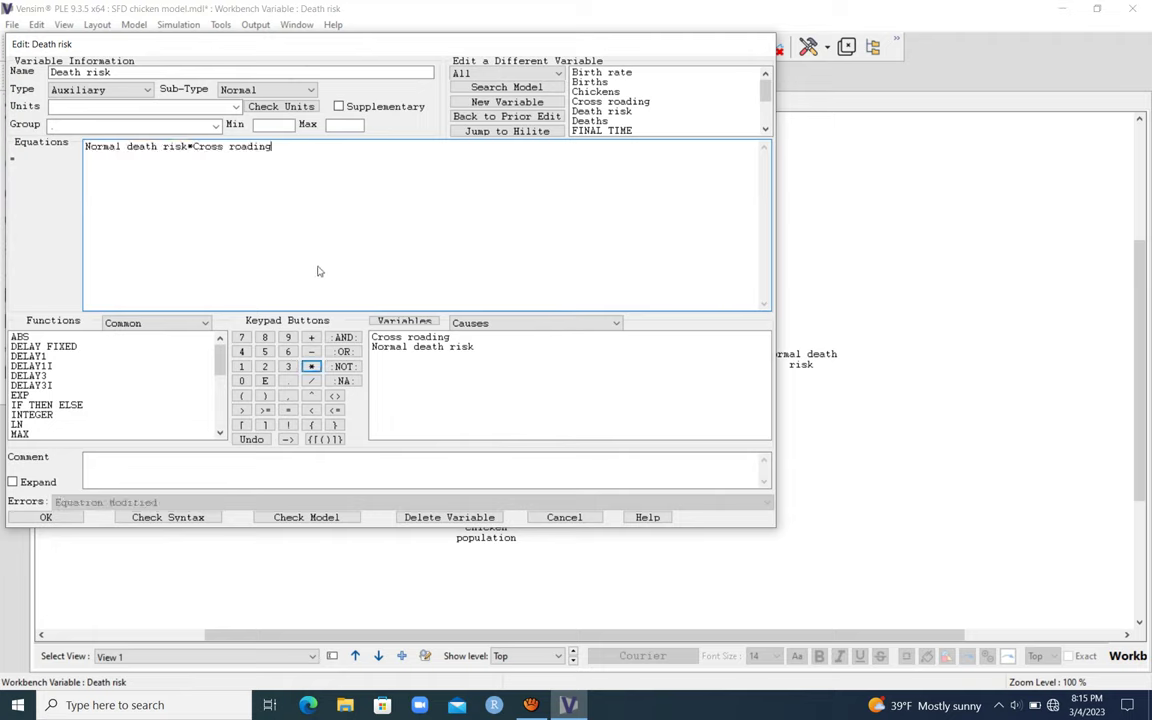
pyautogui.click(236, 107)
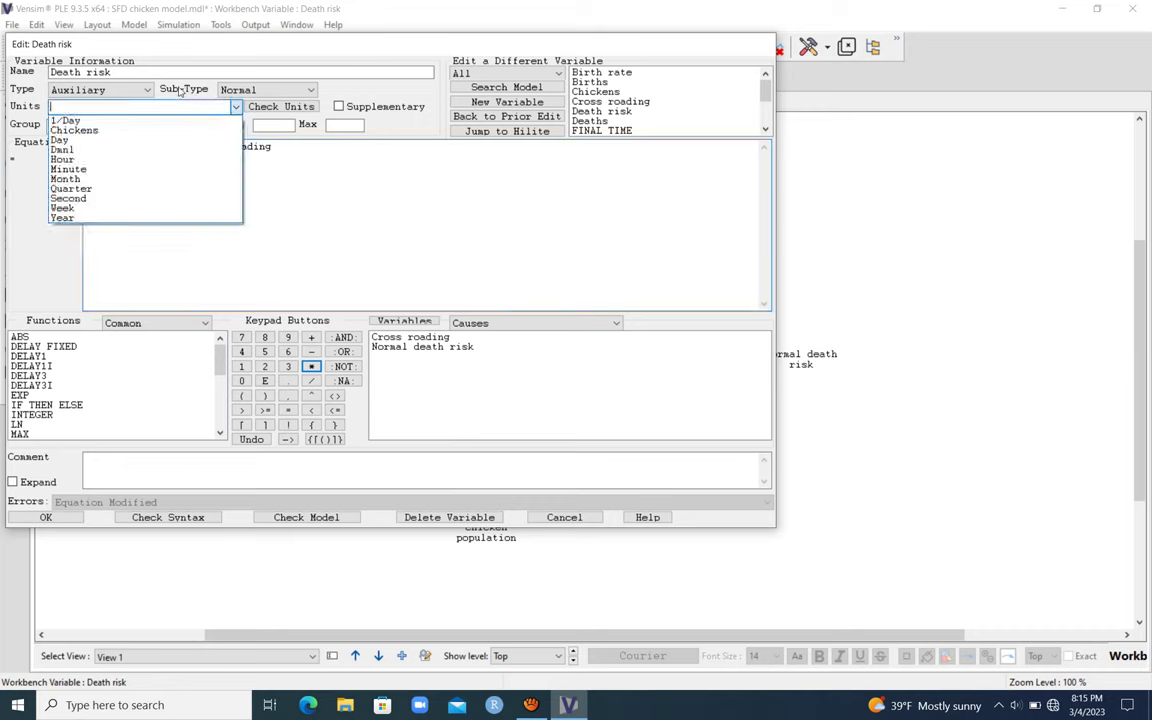
pyautogui.press('Return')
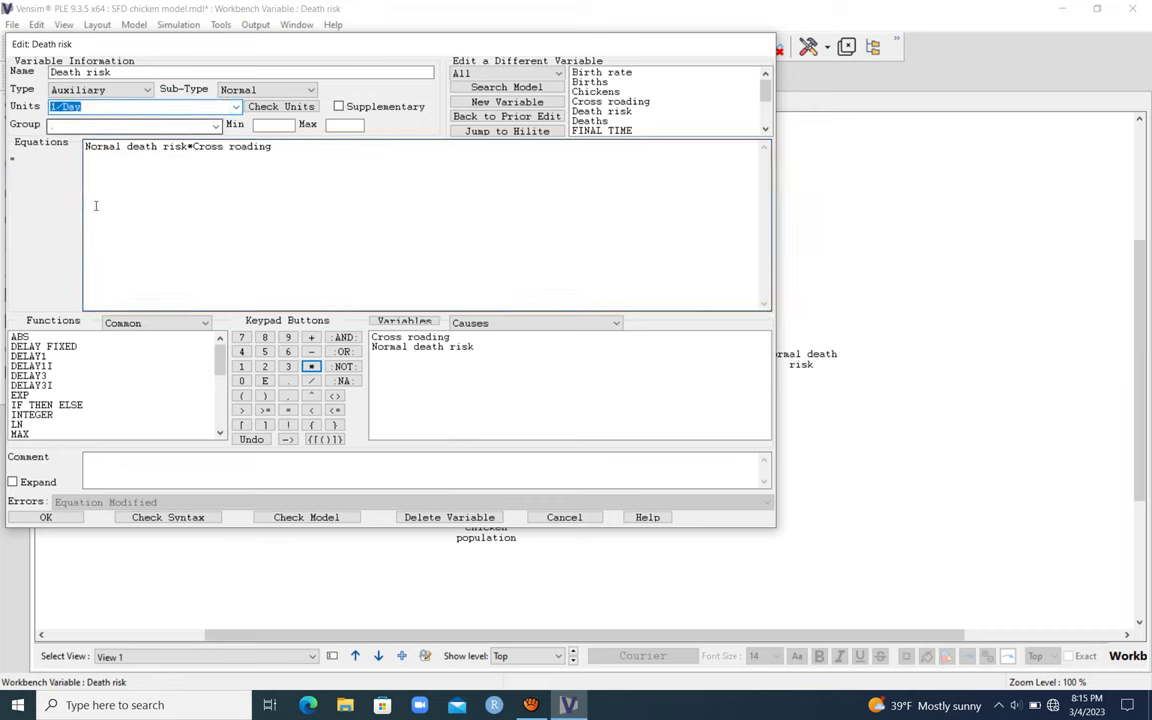
pyautogui.press('Return')
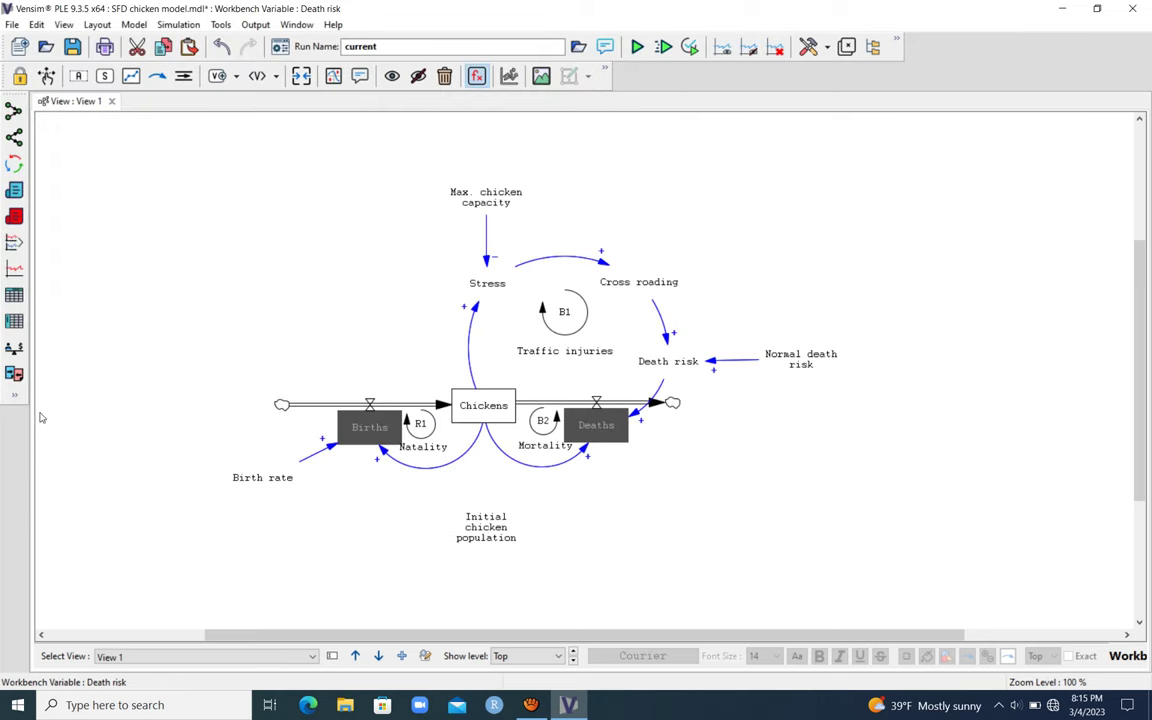
# Define the Deaths flow as Chickens multiplied by Death risk, with units Chickens/day.
pyautogui.click(474, 346)
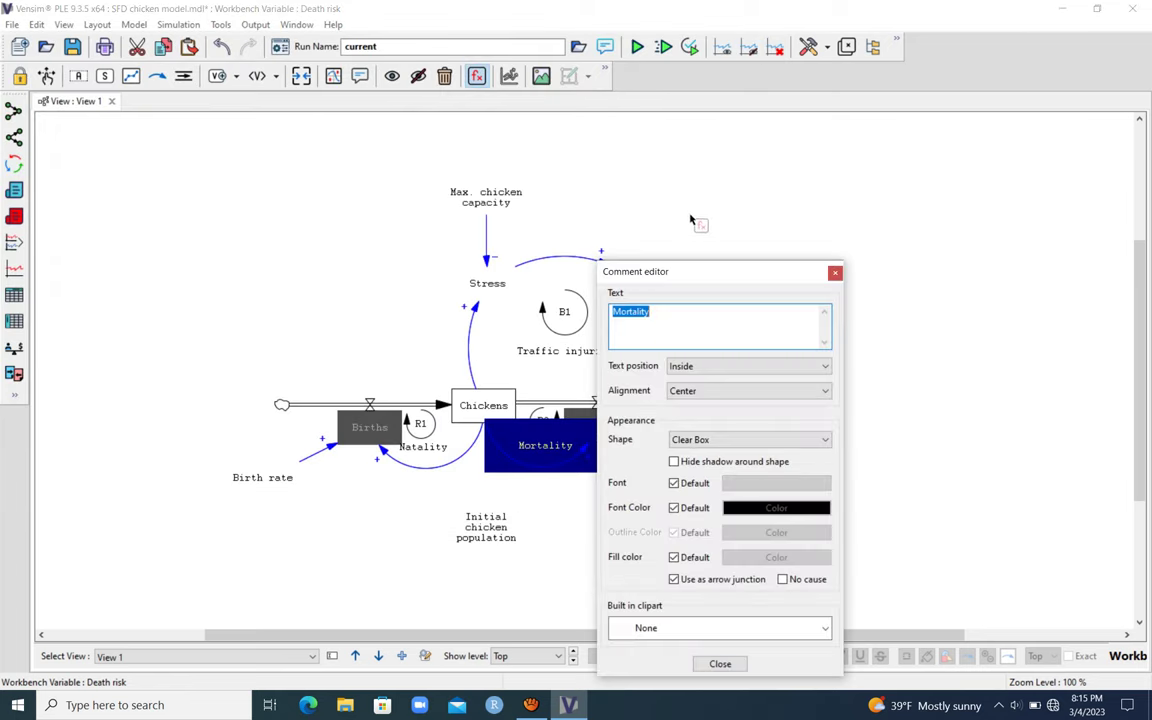
pyautogui.click(666, 225)
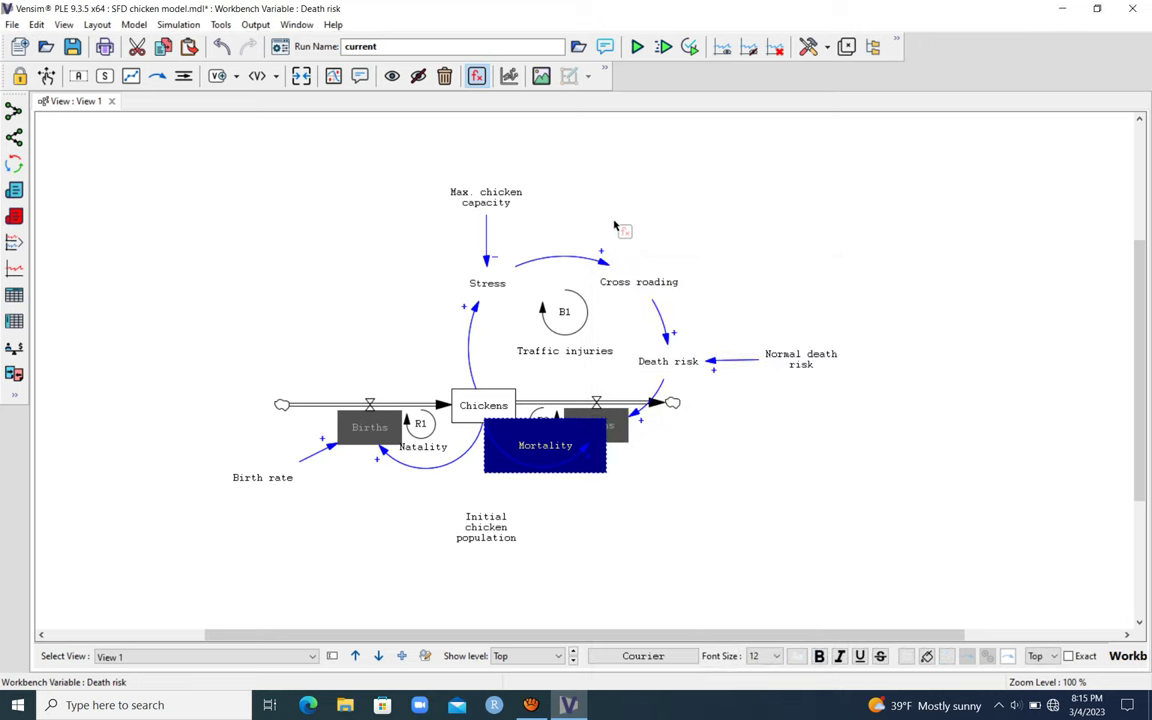
pyautogui.click(492, 341)
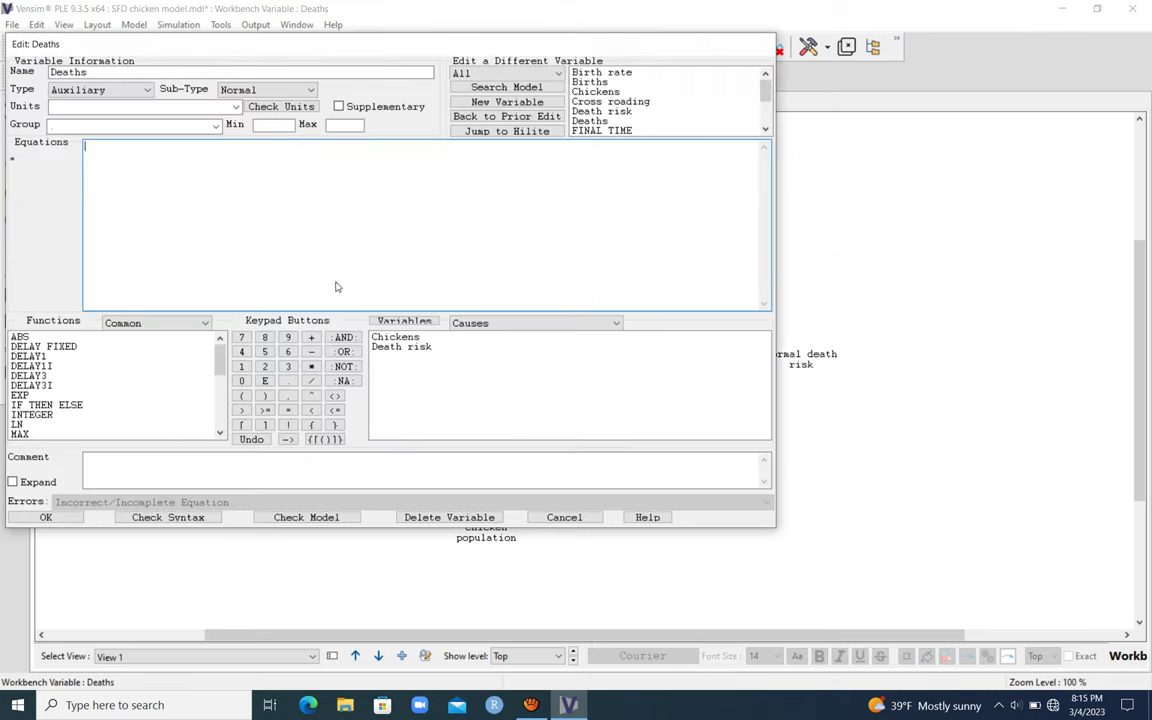
pyautogui.click(406, 337)
pyautogui.click(311, 366)
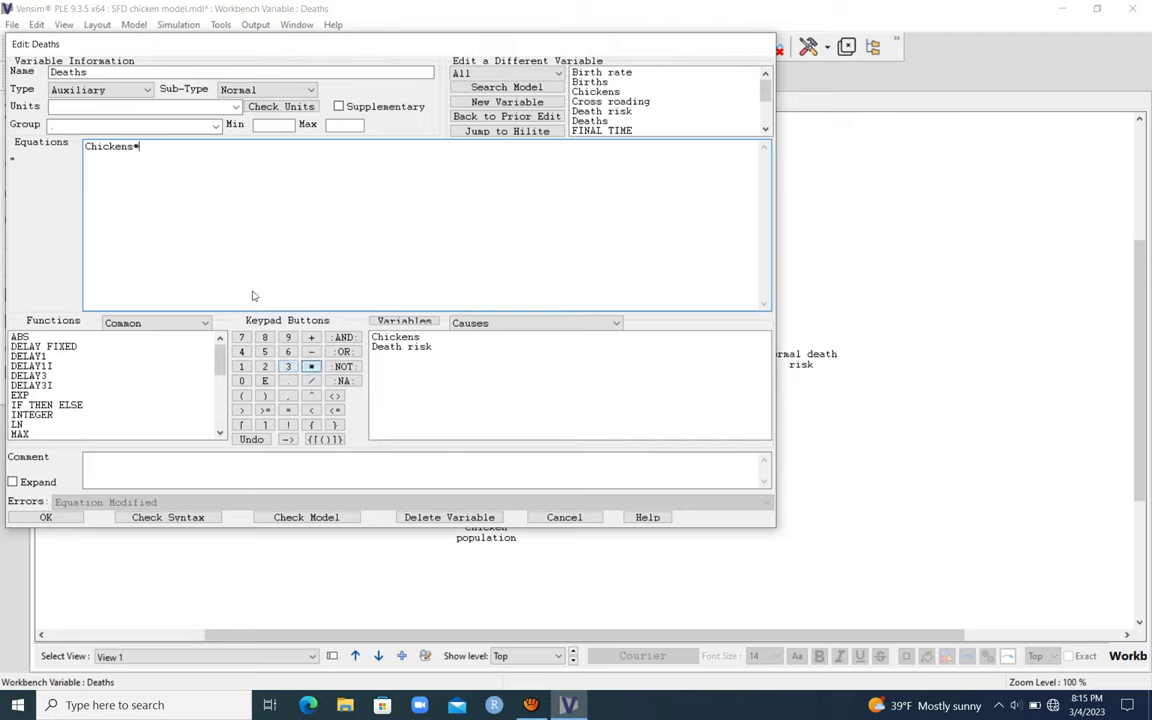
pyautogui.write('Death risk')
pyautogui.click(166, 107)
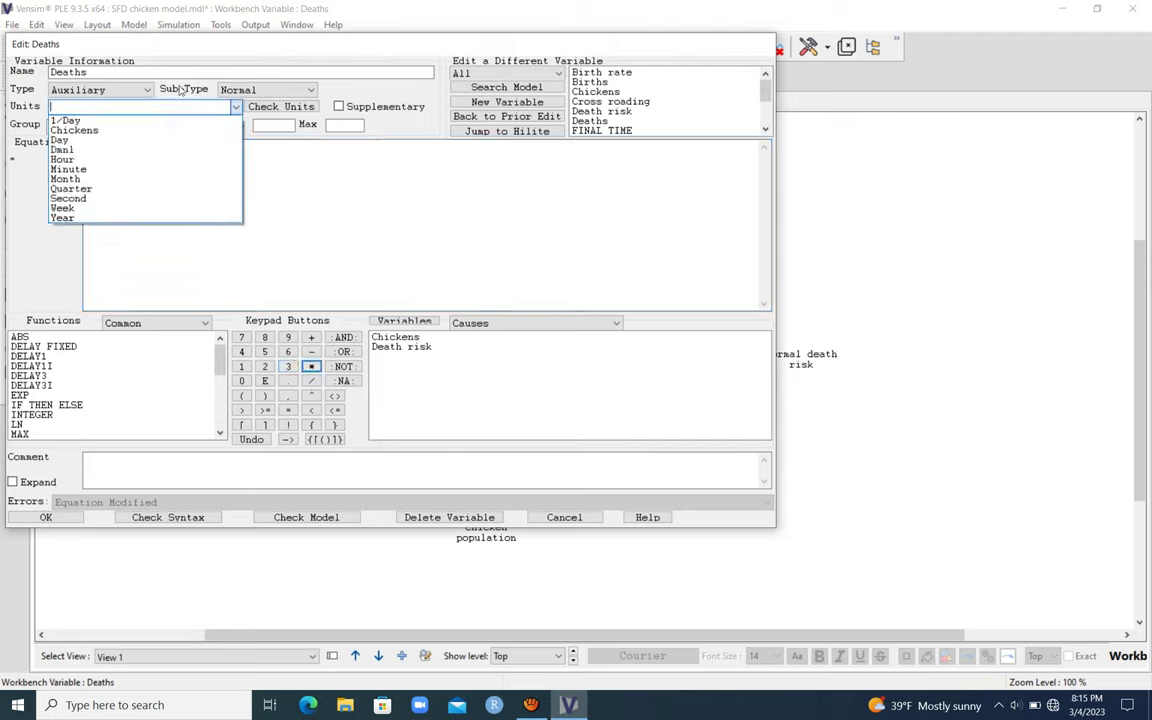
pyautogui.click(157, 91)
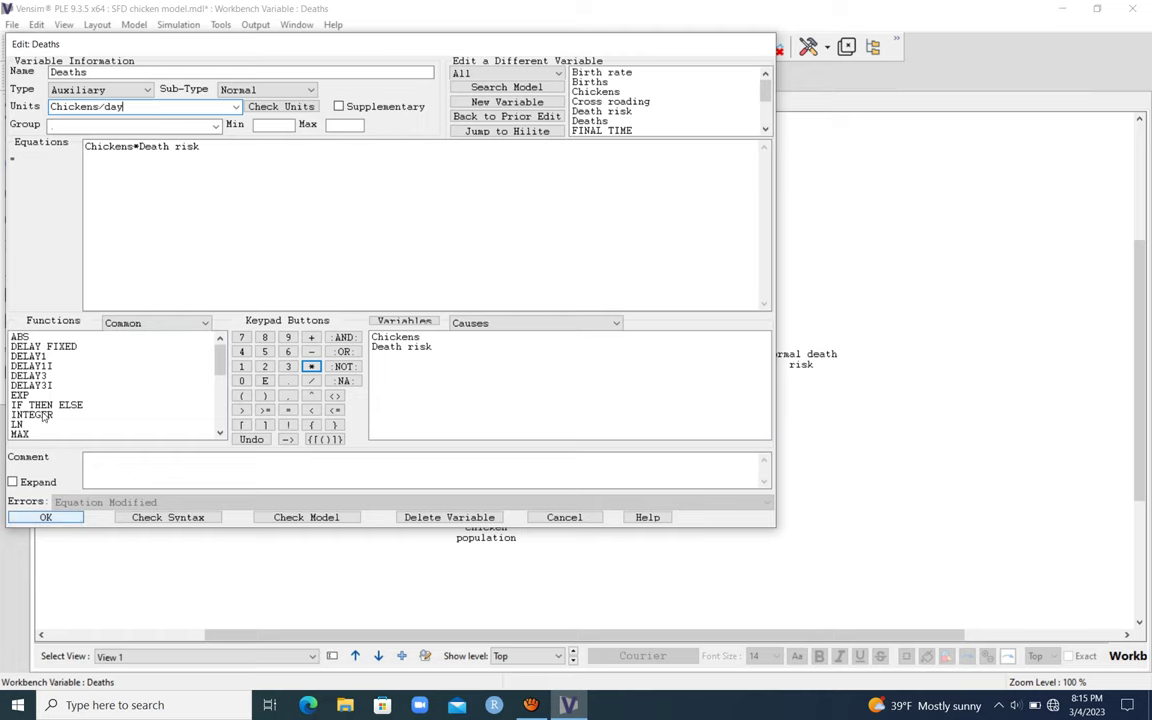
pyautogui.press('Return')
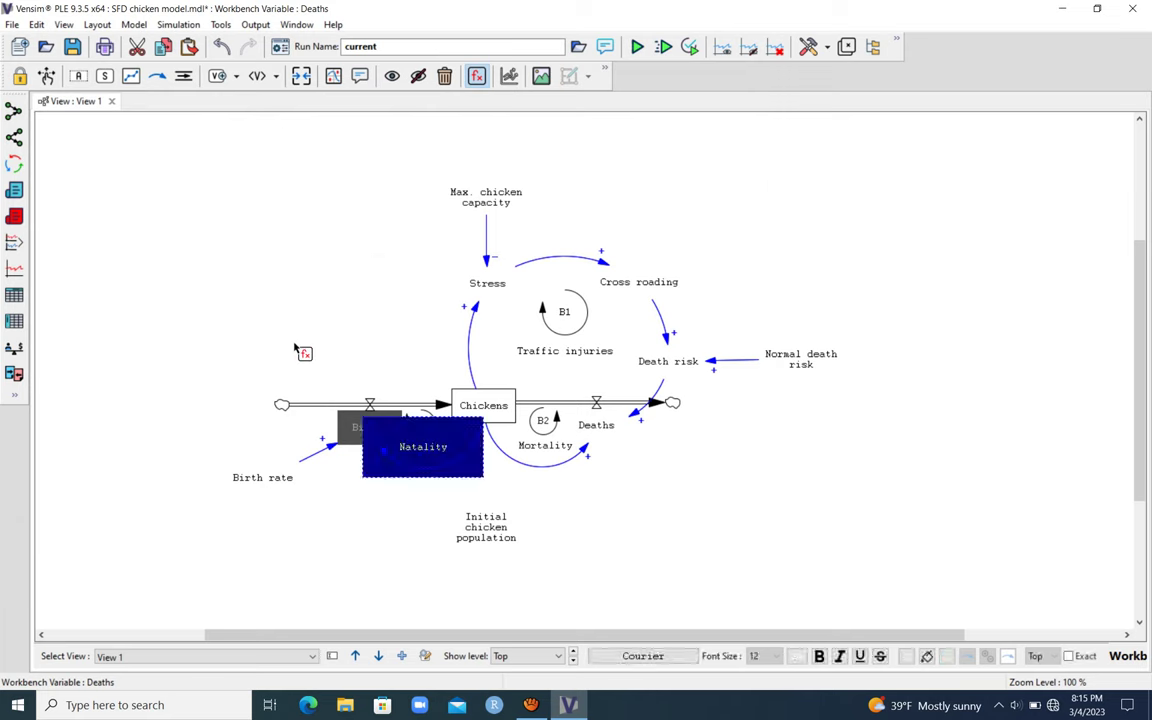
# Define the Births flow as Chickens multiplied by Birth rate, with units Chickens/Day.
pyautogui.press('Escape')
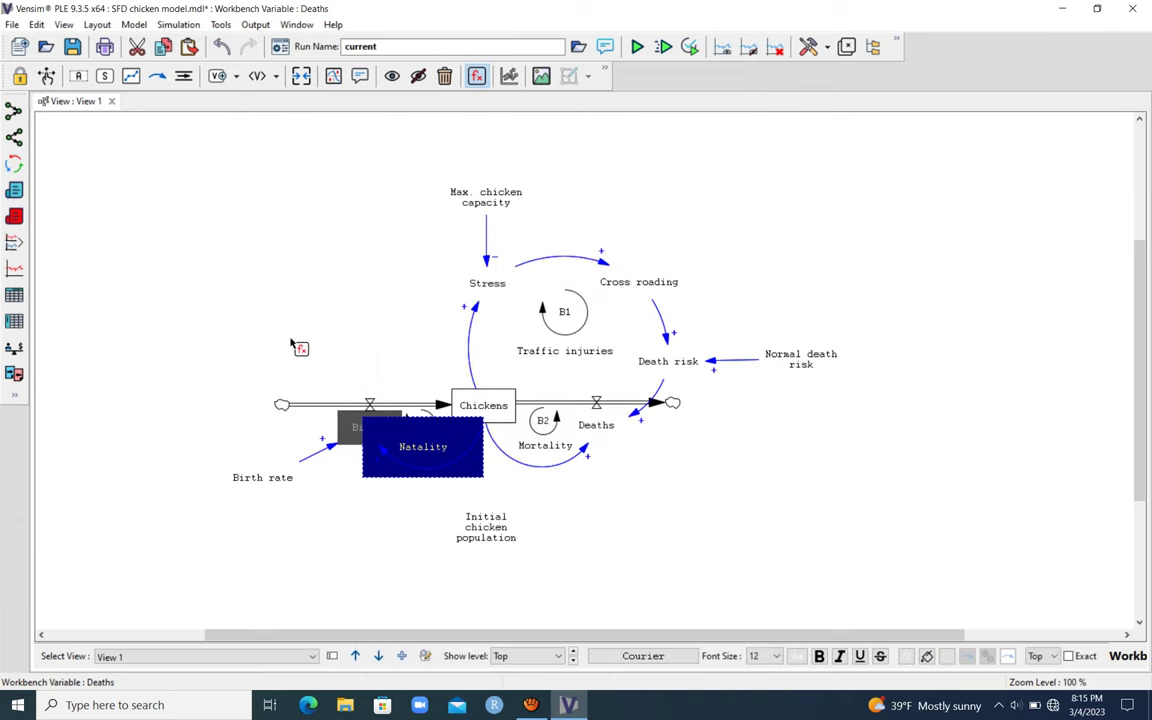
pyautogui.click(358, 431)
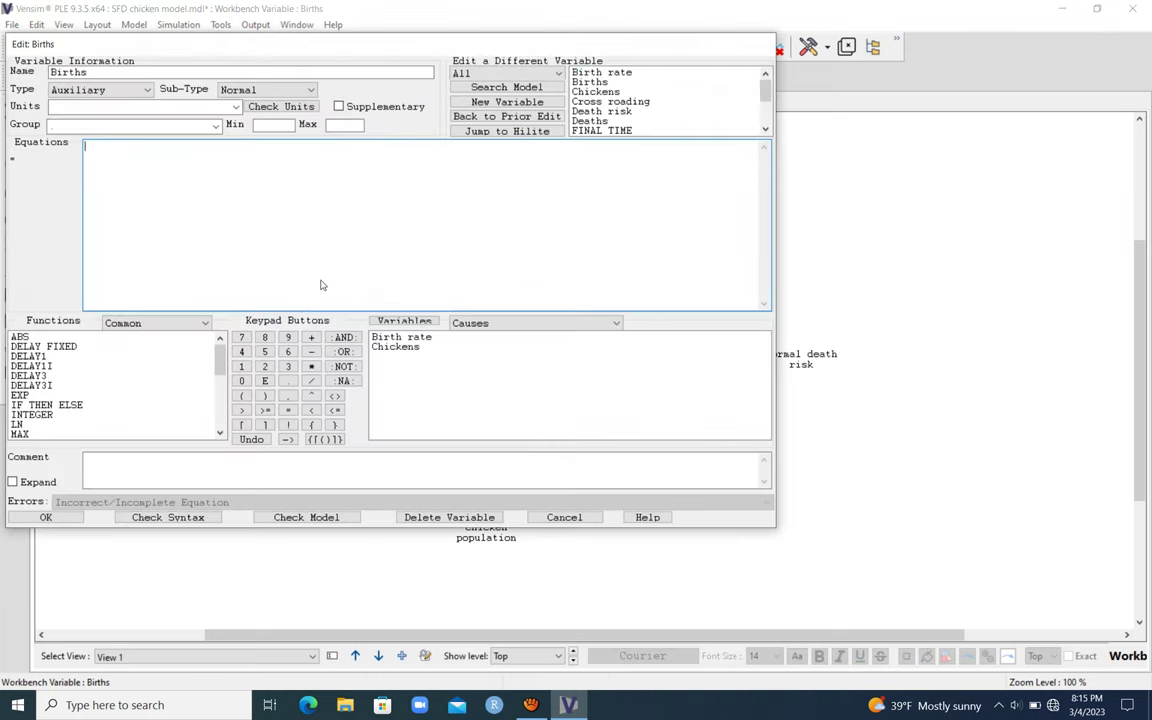
pyautogui.click(399, 347)
pyautogui.click(312, 367)
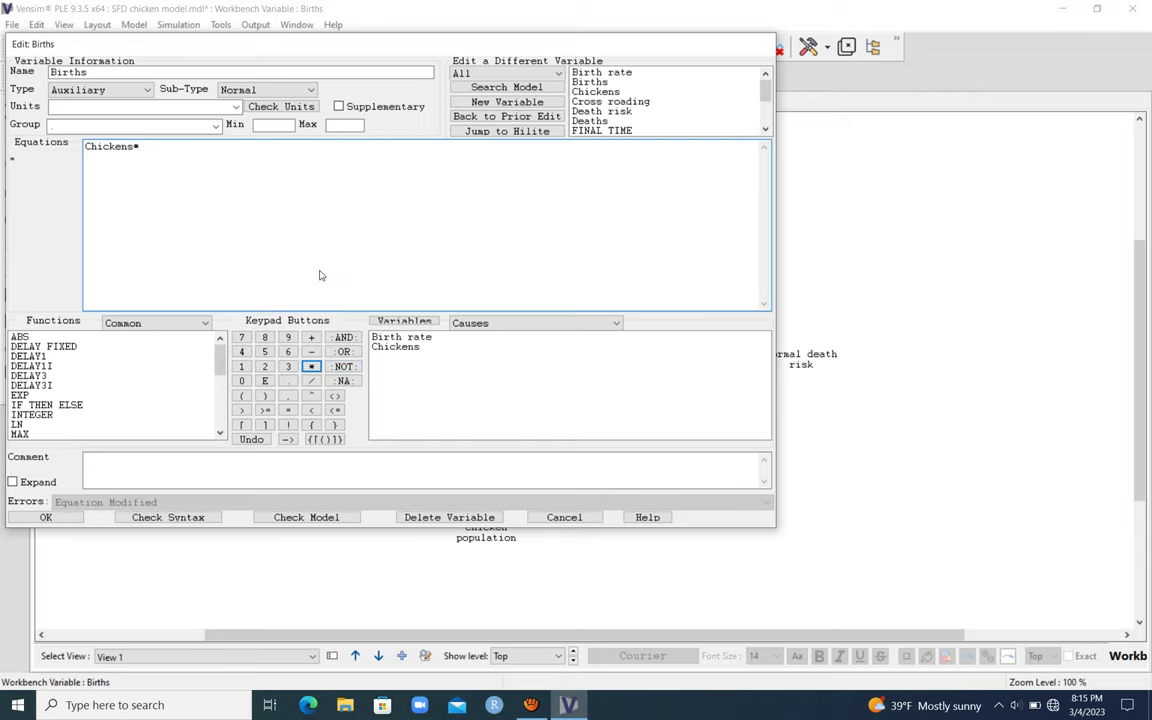
pyautogui.click(401, 338)
pyautogui.click(236, 107)
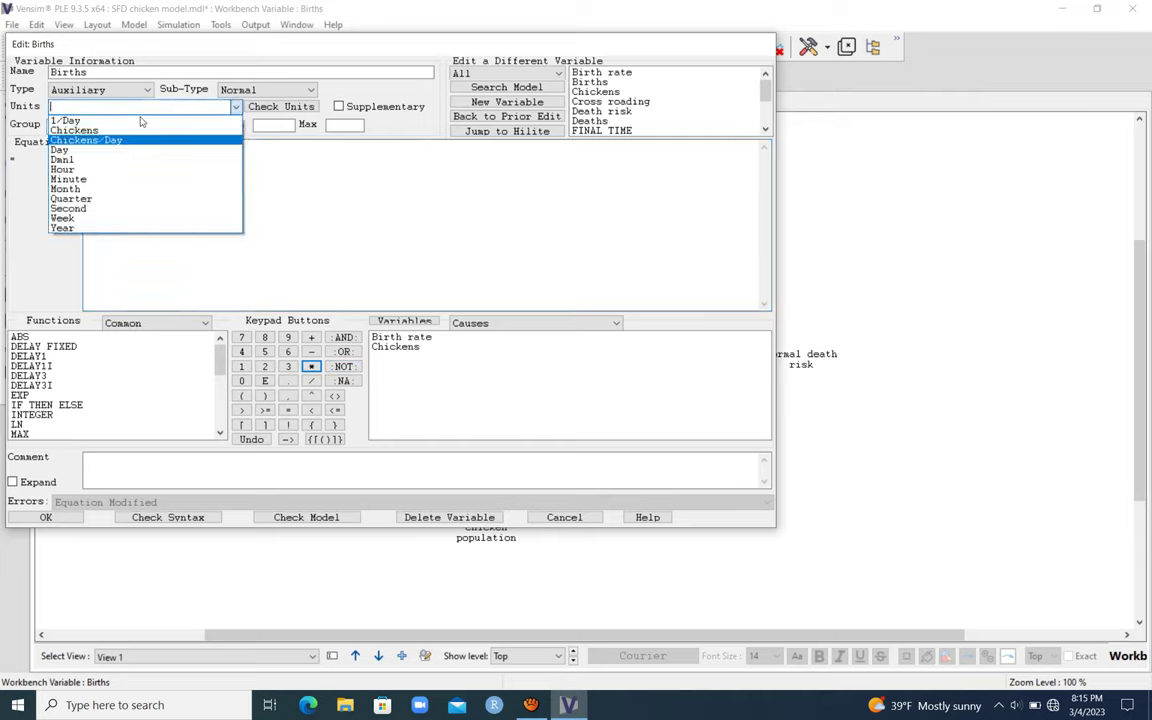
pyautogui.click(128, 140)
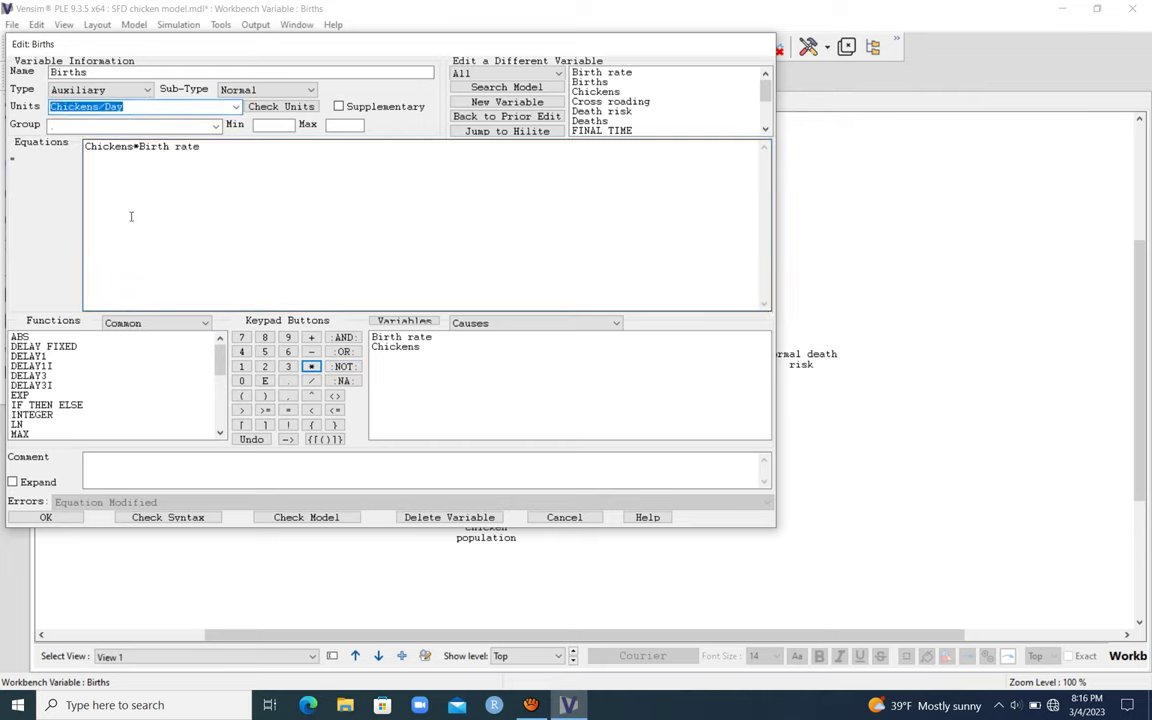
pyautogui.click(45, 517)
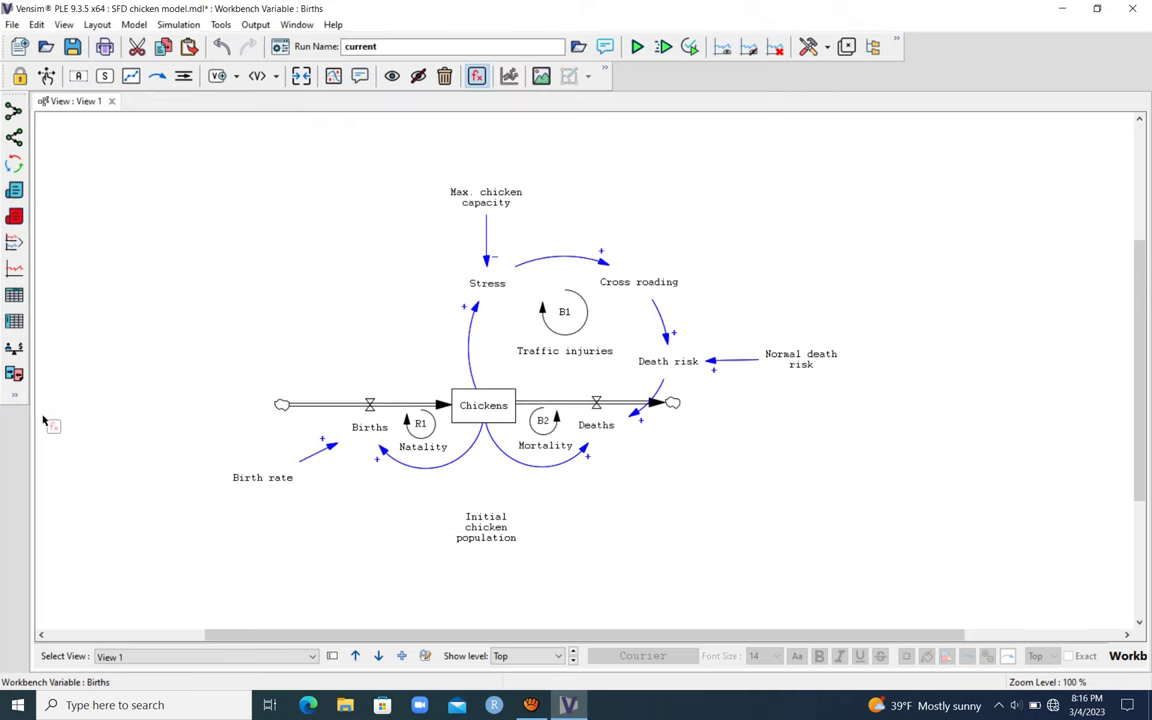
# Lock the sketch and run a units check on the whole model.
pyautogui.click(19, 70)
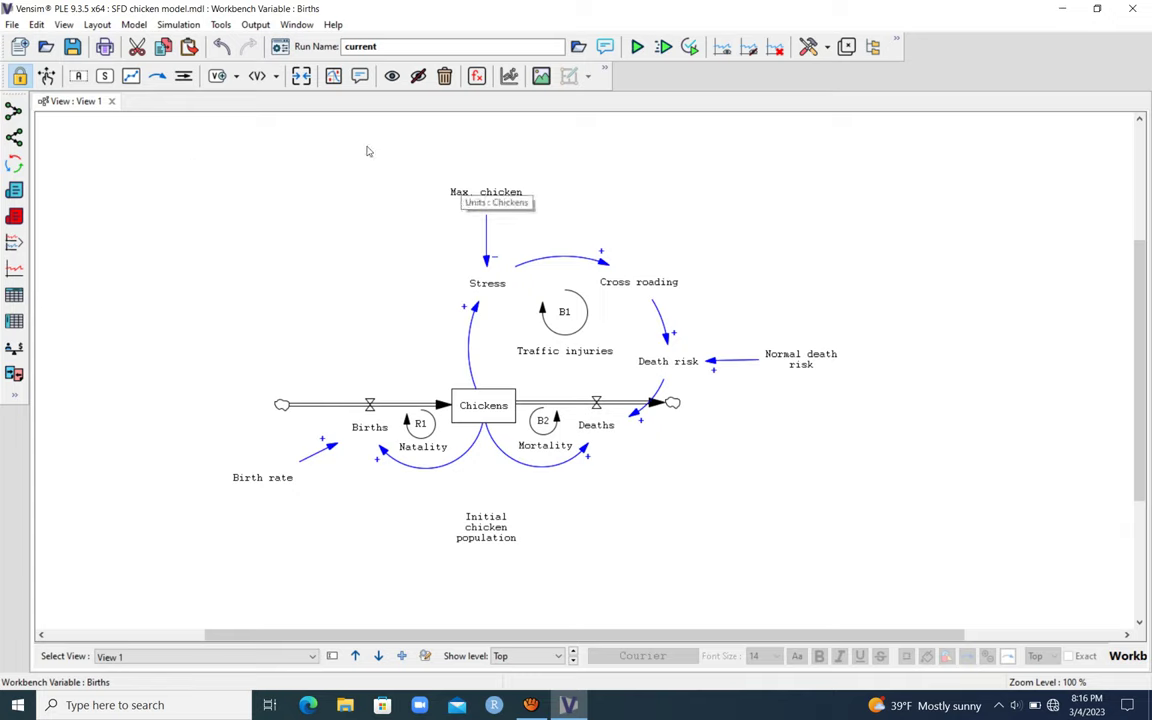
pyautogui.click(132, 25)
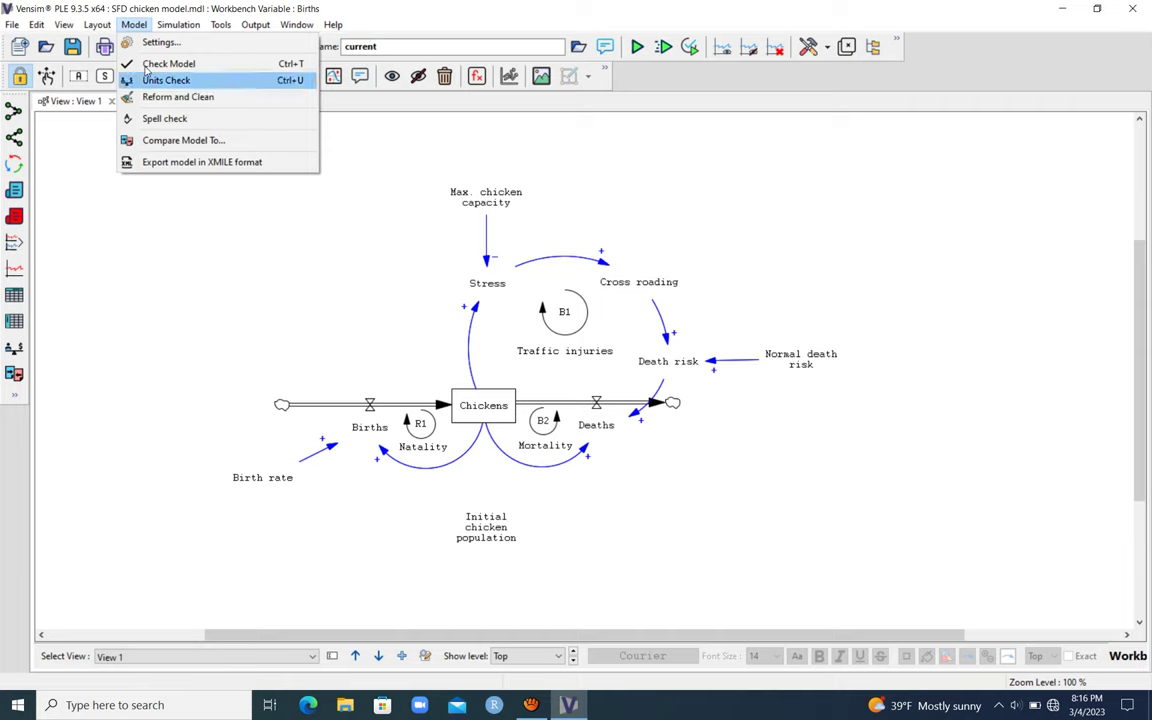
pyautogui.click(150, 80)
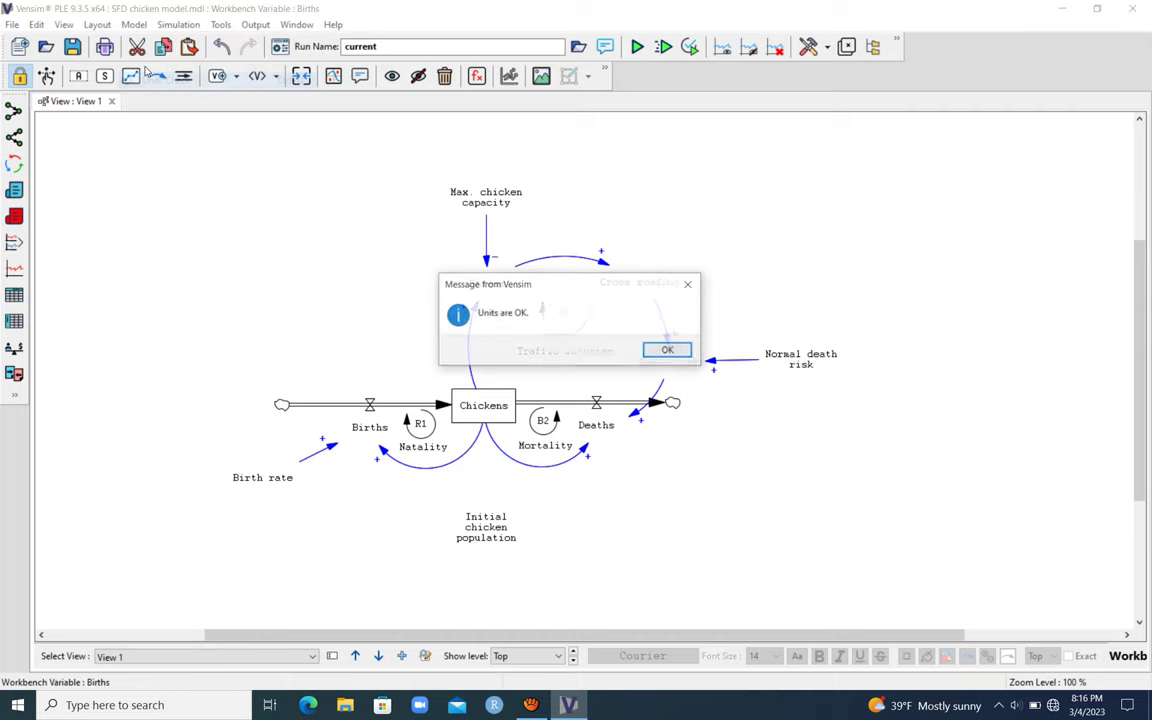
pyautogui.press('Return')
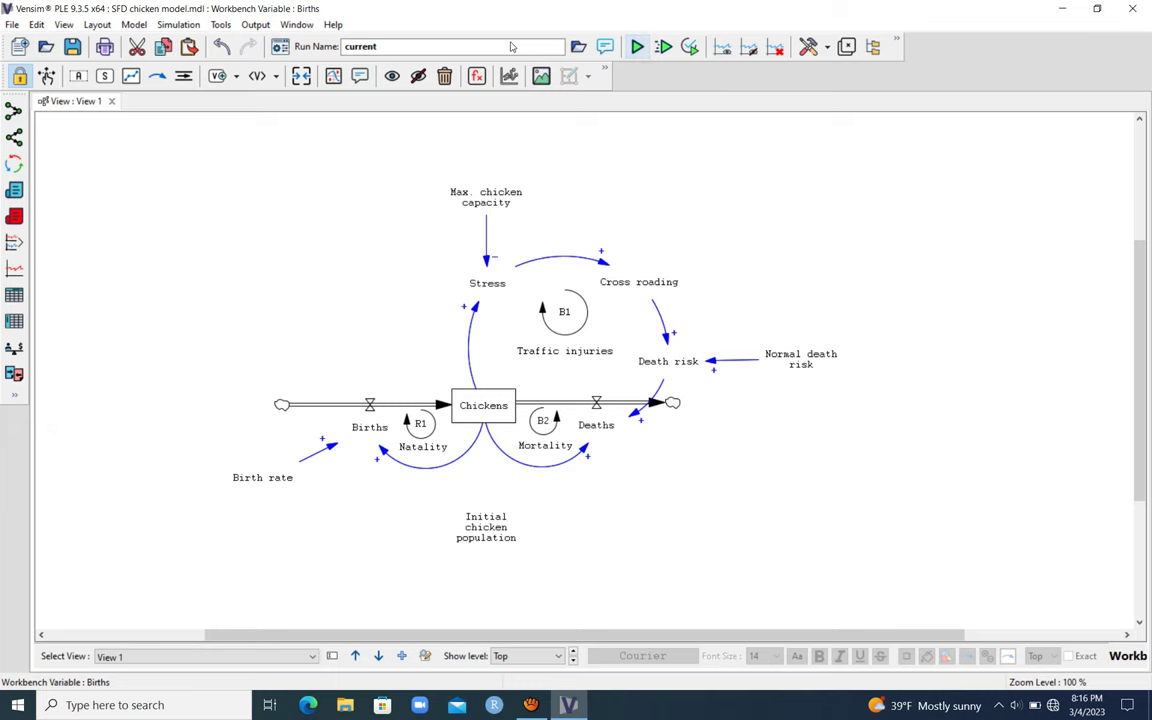
# Display a graph of the Chickens stock over time for the run named current.
pyautogui.click(472, 402)
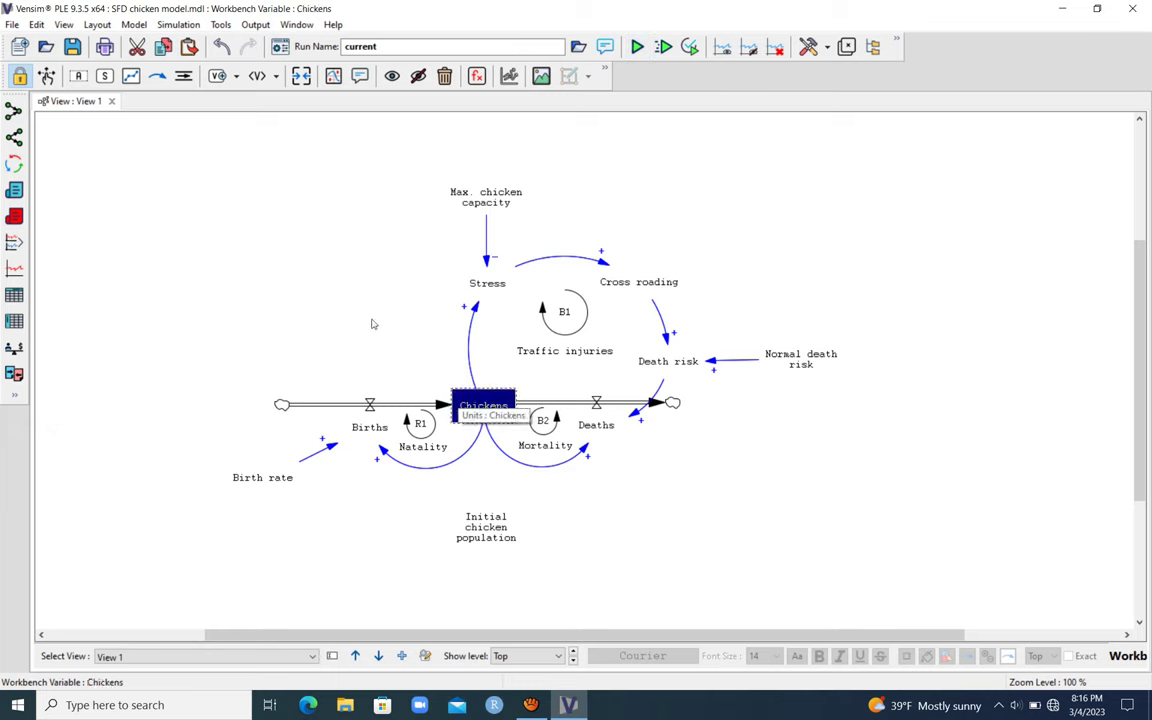
pyautogui.click(14, 217)
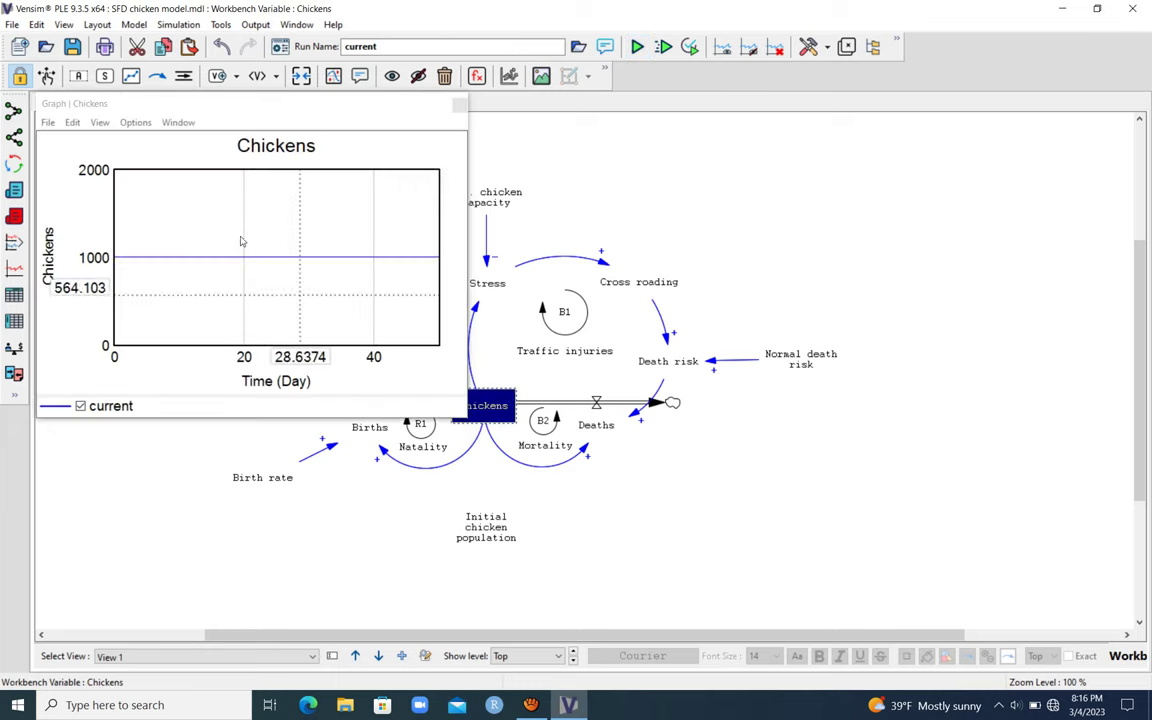
pyautogui.moveTo(181, 101); pyautogui.dragTo(310, 81)
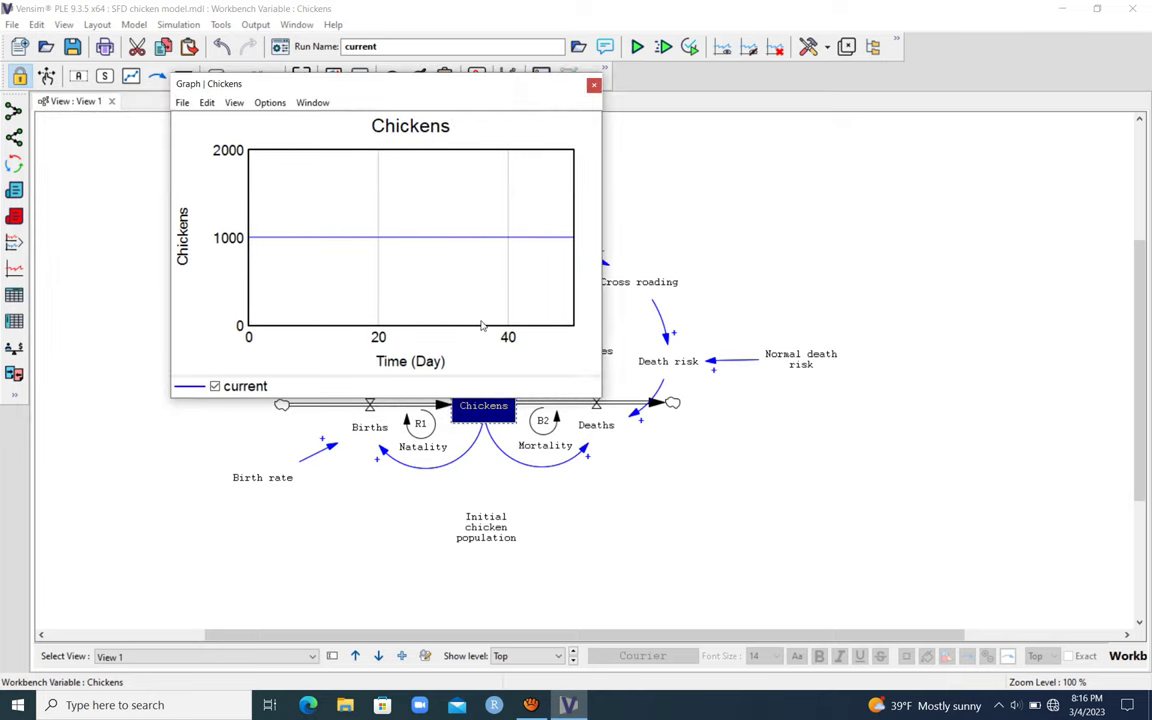
# Enlarge the Chickens graph to examine the curve over the full 50 days, and close it.
pyautogui.moveTo(601, 398); pyautogui.dragTo(829, 508)
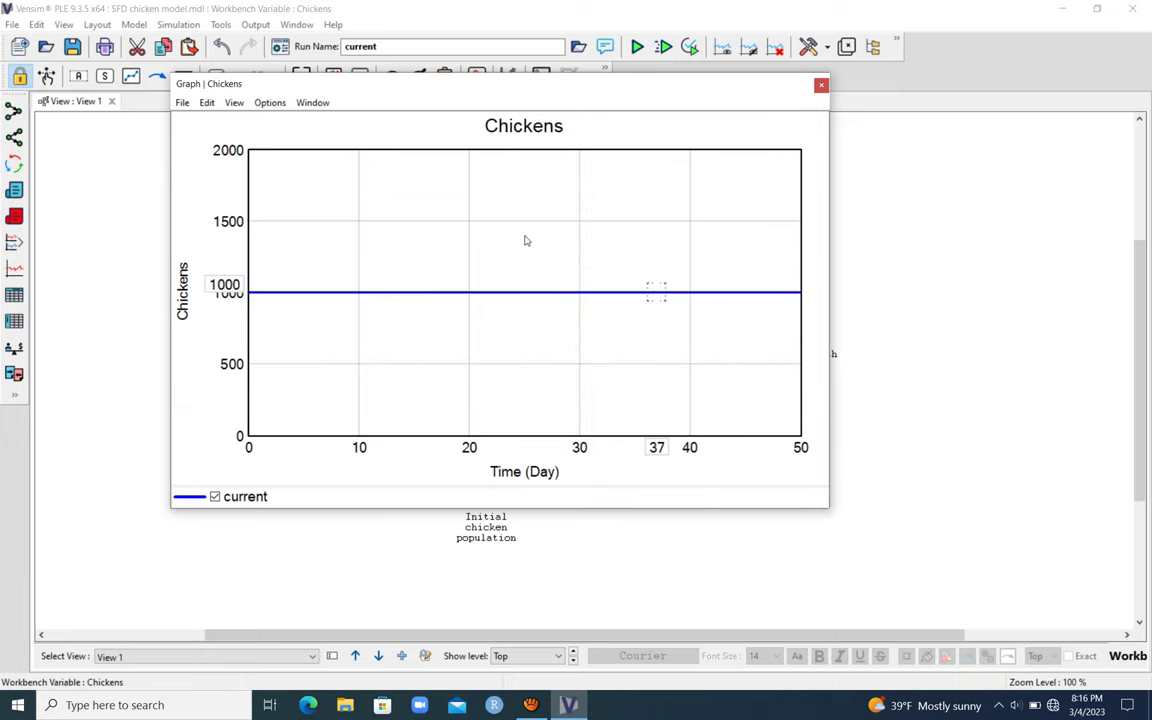
pyautogui.click(657, 72)
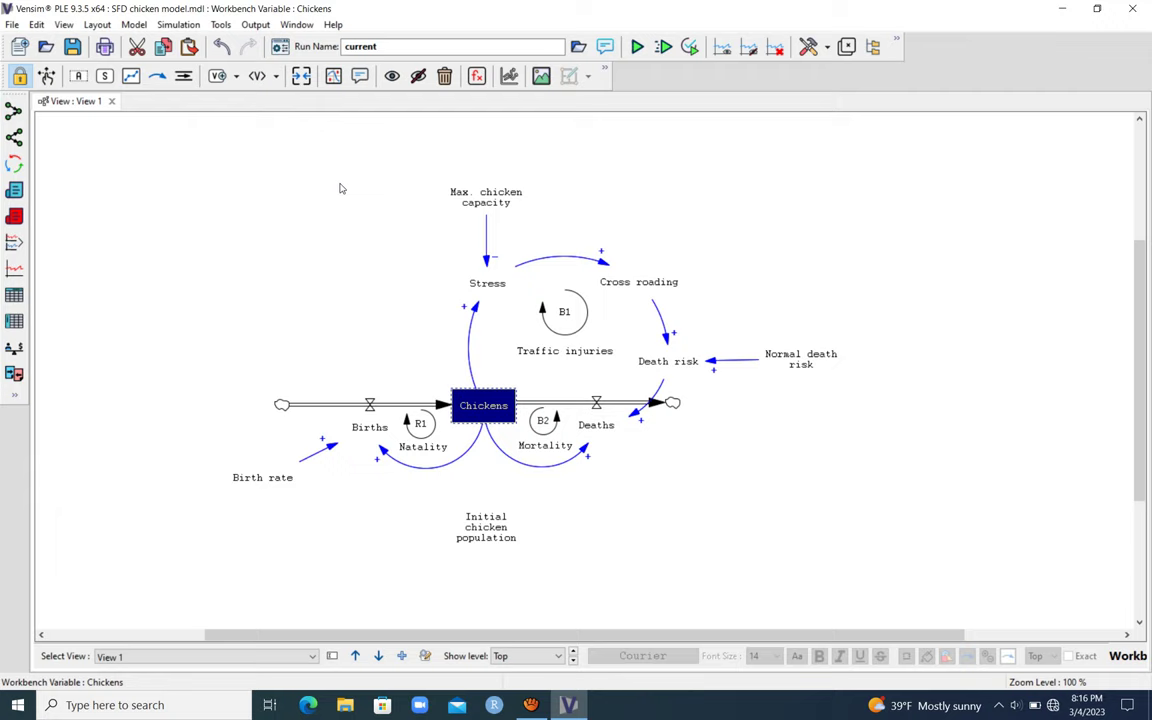
pyautogui.click(290, 211)
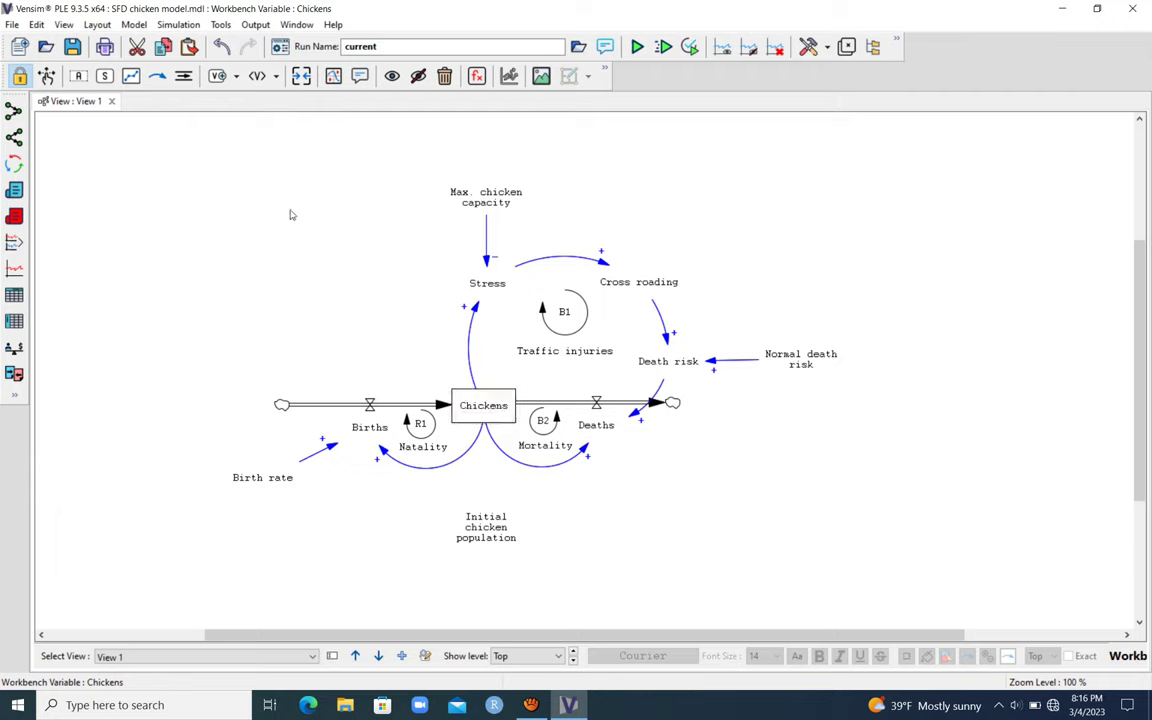
# Start a SyntheSim simulation, overwriting the existing dataset named current.
pyautogui.click(155, 26)
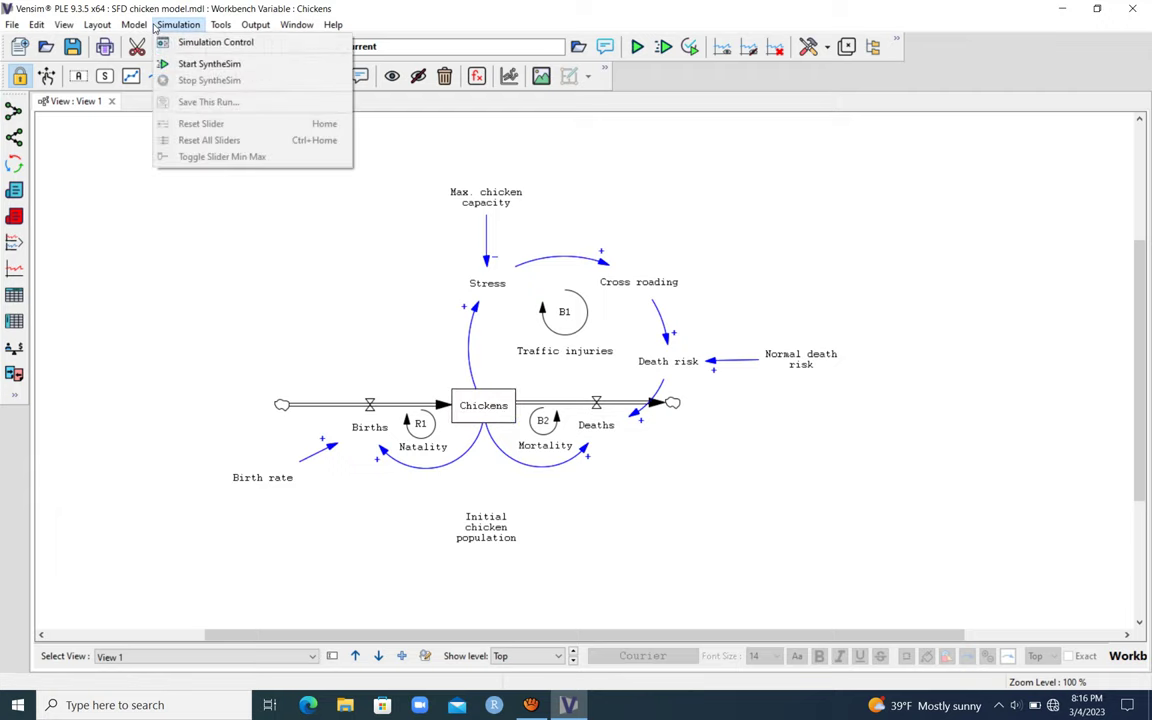
pyautogui.click(206, 60)
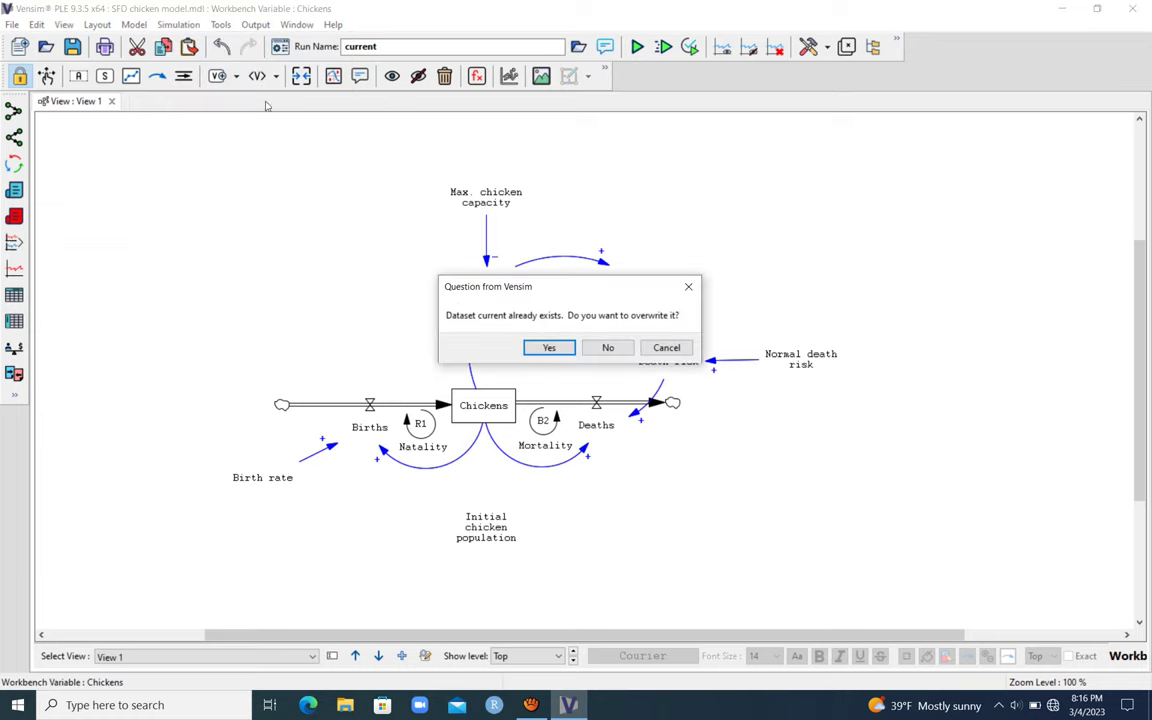
pyautogui.press('Return')
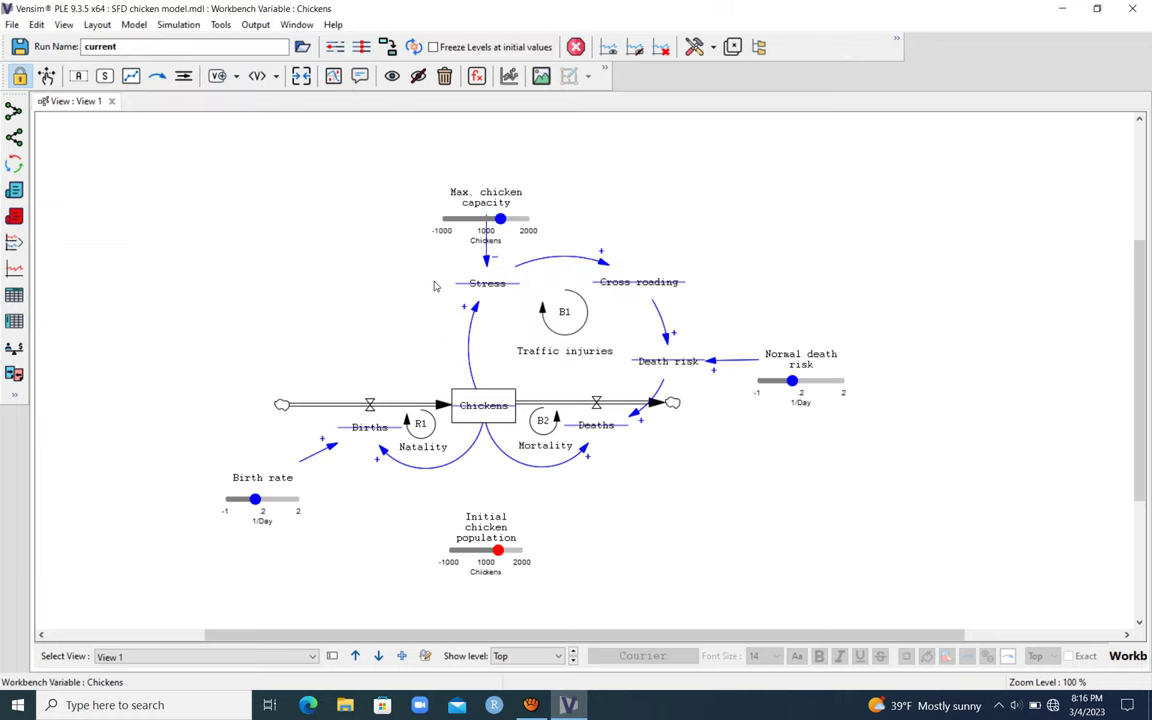
# Set the Birth rate slider to a minimum of 0, a maximum of 1 and an increment of 0.1.
pyautogui.click(265, 479)
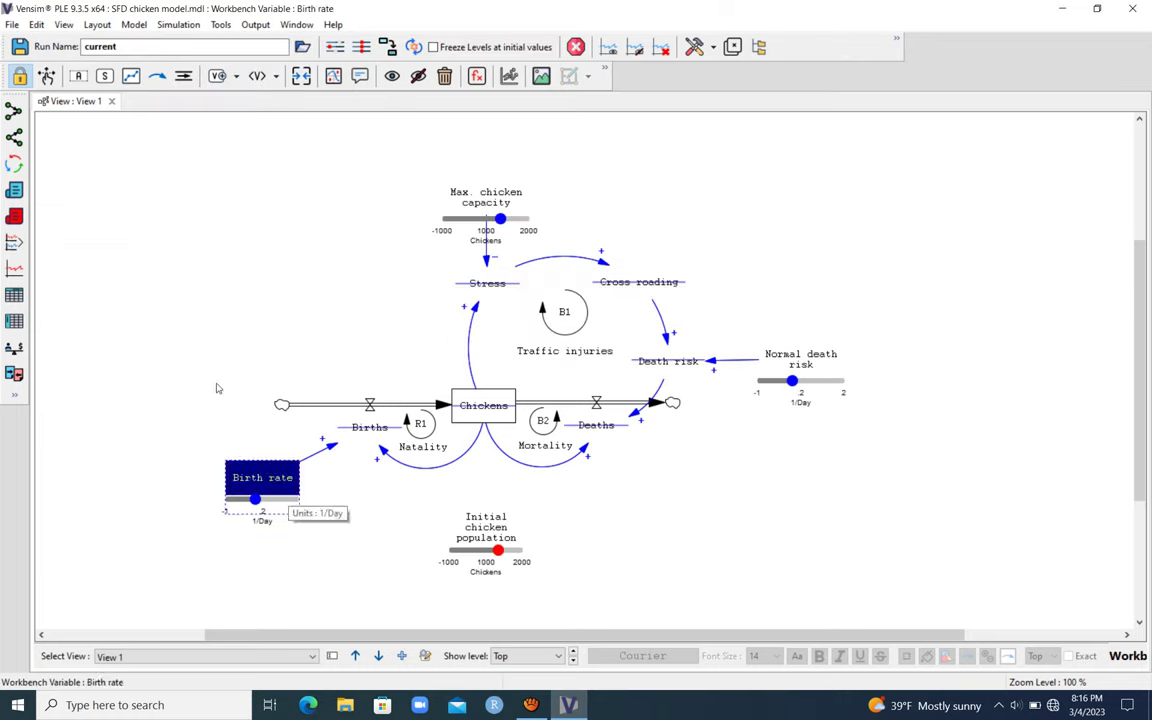
pyautogui.rightClick(270, 479)
pyautogui.click(291, 489)
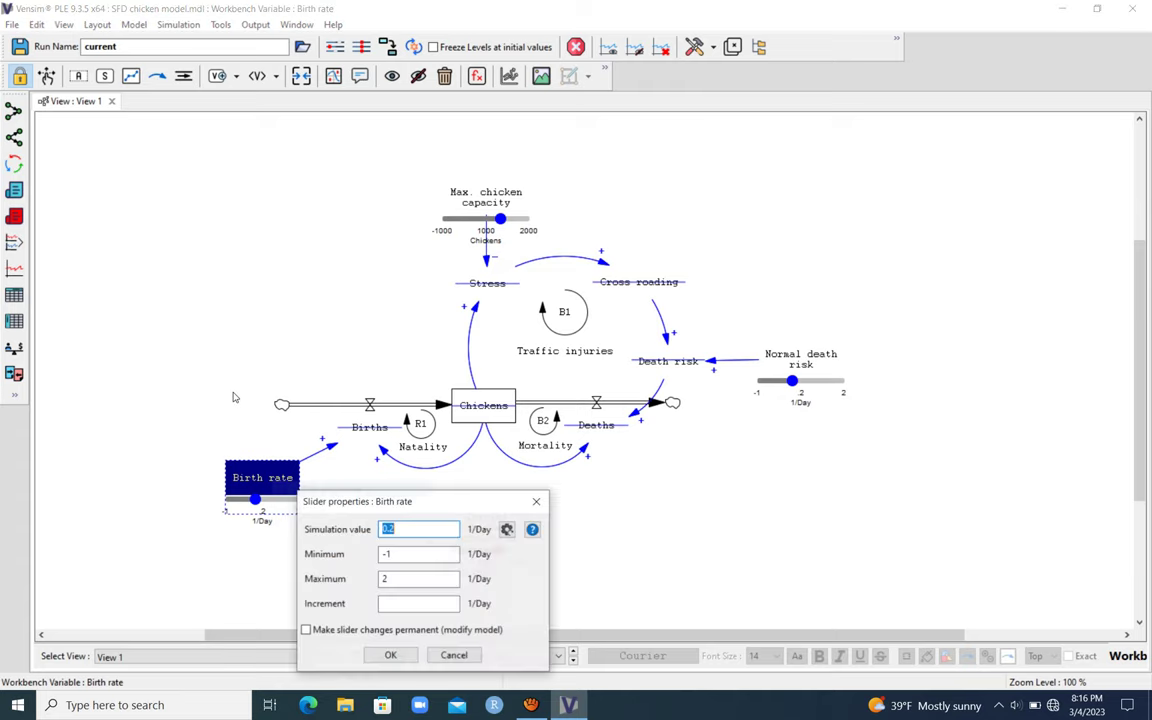
pyautogui.click(405, 554)
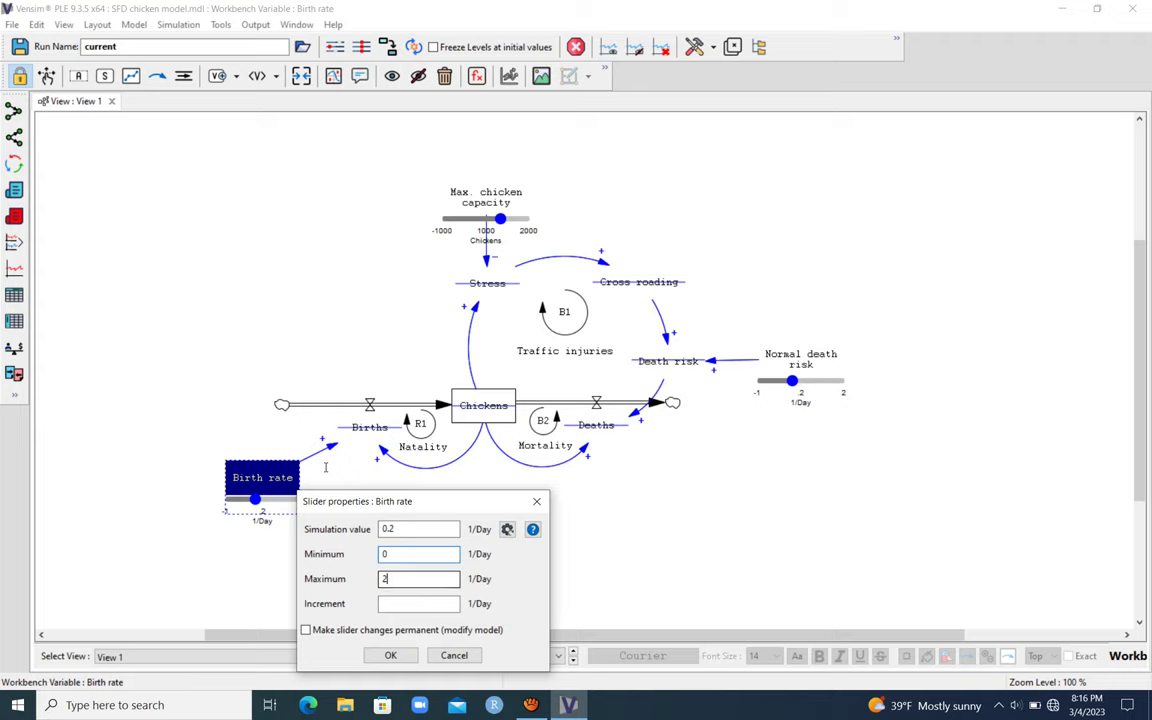
pyautogui.press('BackSpace')
pyautogui.press('Tab')
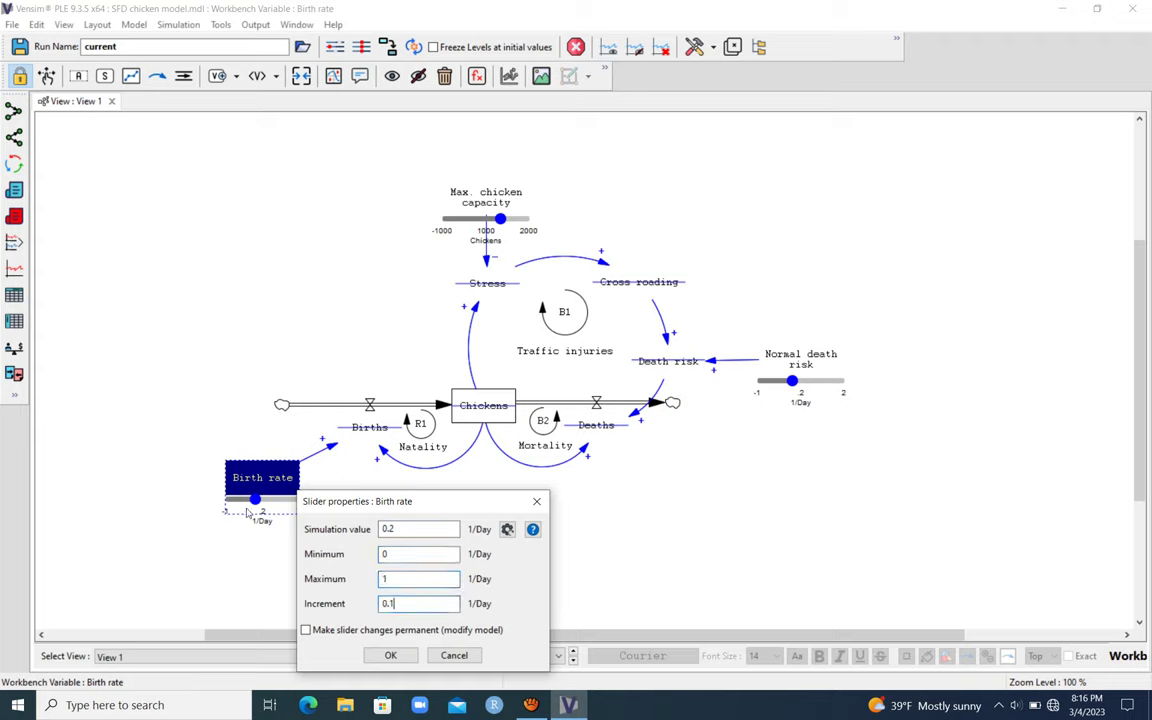
pyautogui.press('Return')
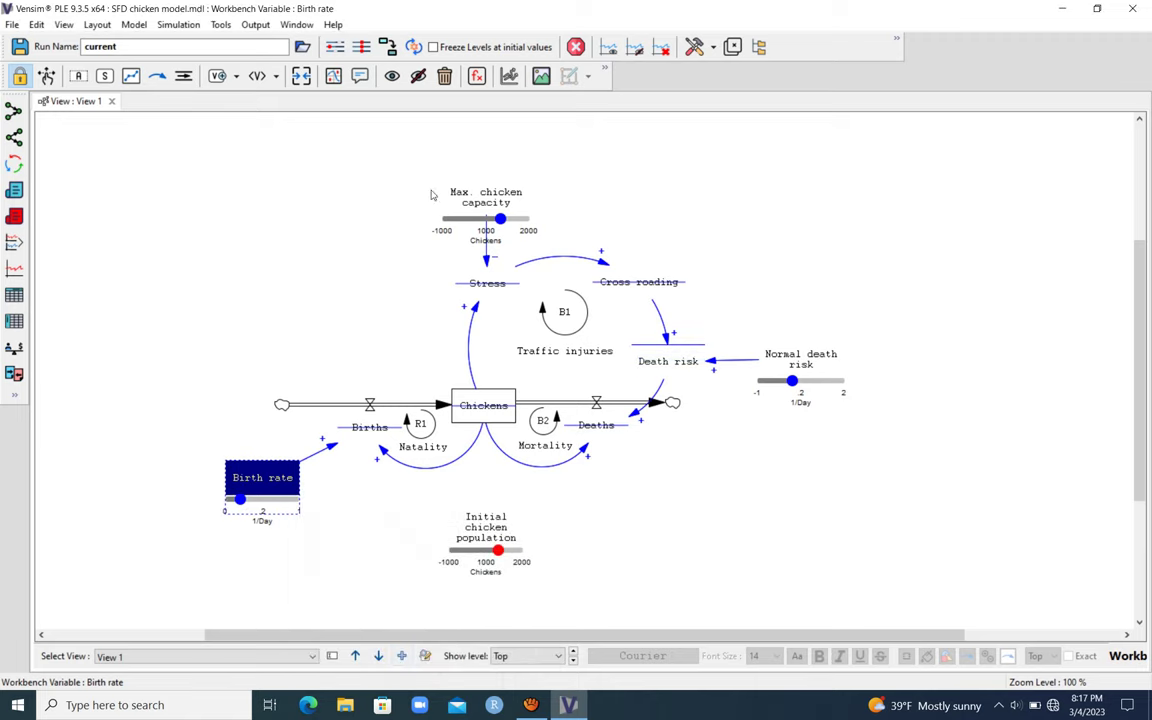
# Set the Max. chicken capacity slider to a minimum of 1 and an increment of 10, and make slider changes permanent.
pyautogui.click(487, 190)
pyautogui.rightClick(487, 190)
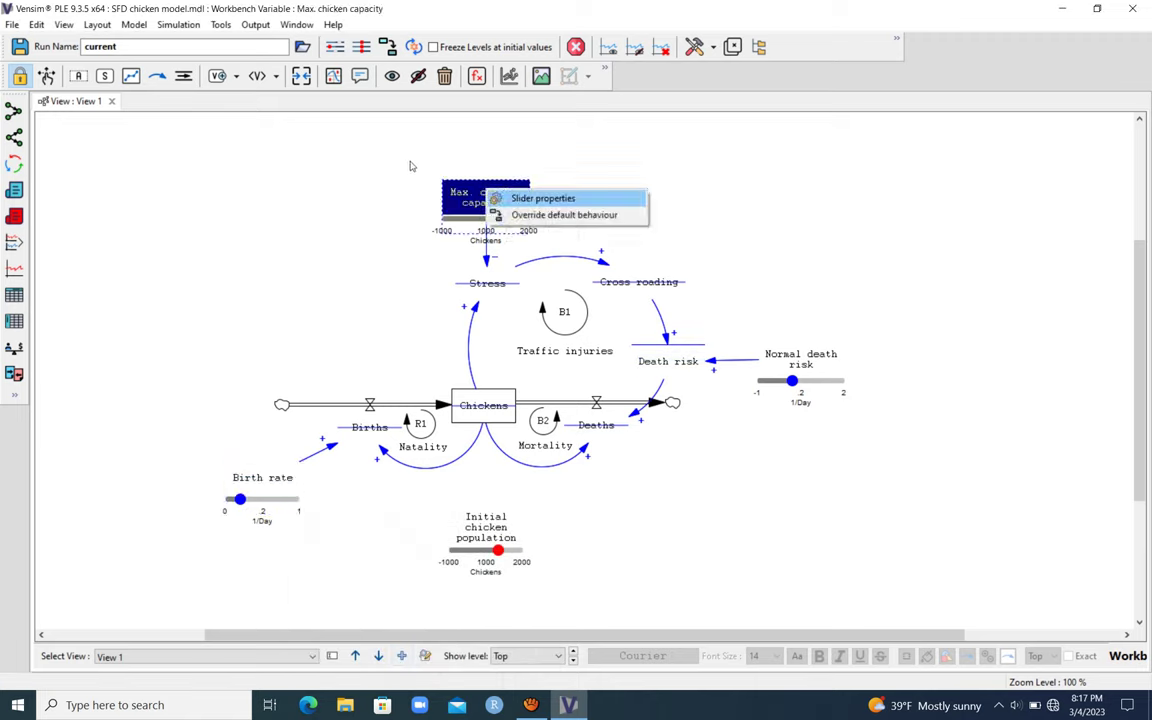
pyautogui.press('Return')
pyautogui.press('Tab')
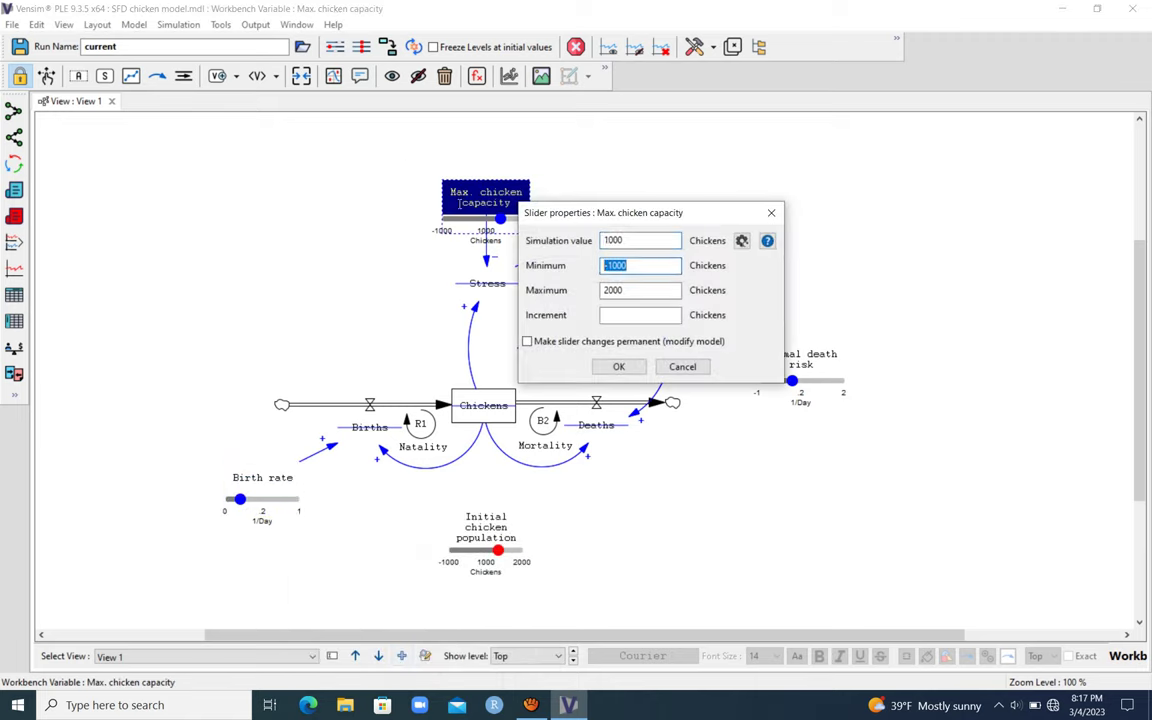
pyautogui.write('0')
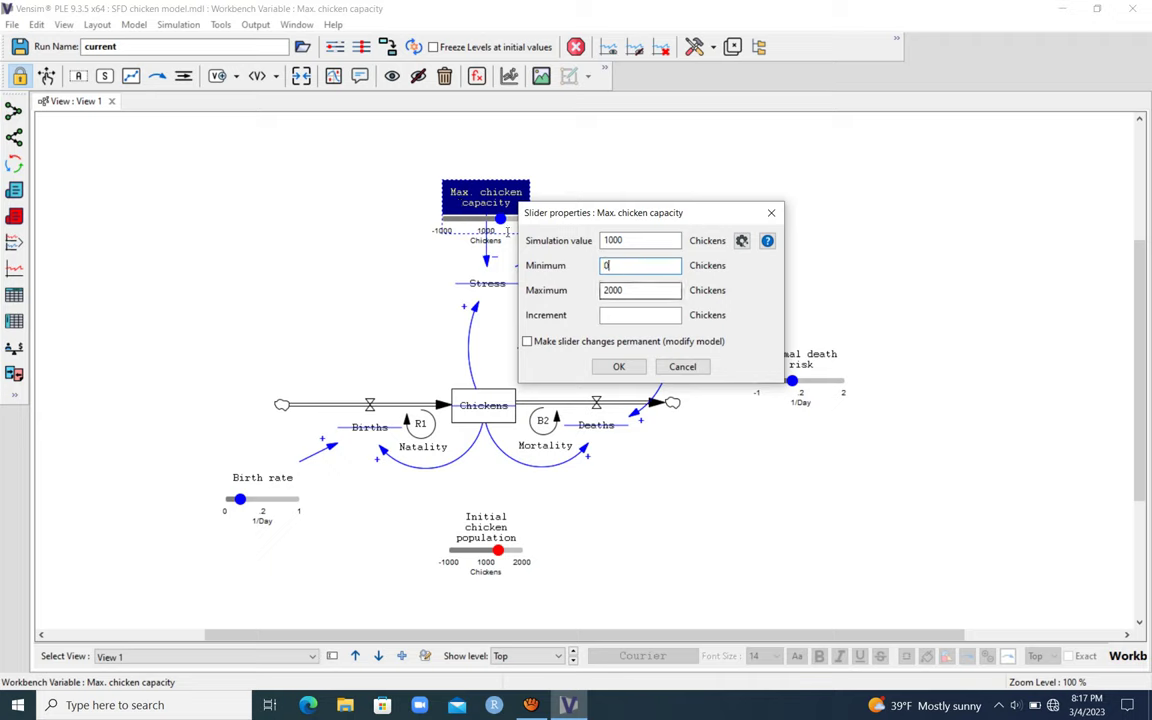
pyautogui.click(610, 316)
pyautogui.write('10')
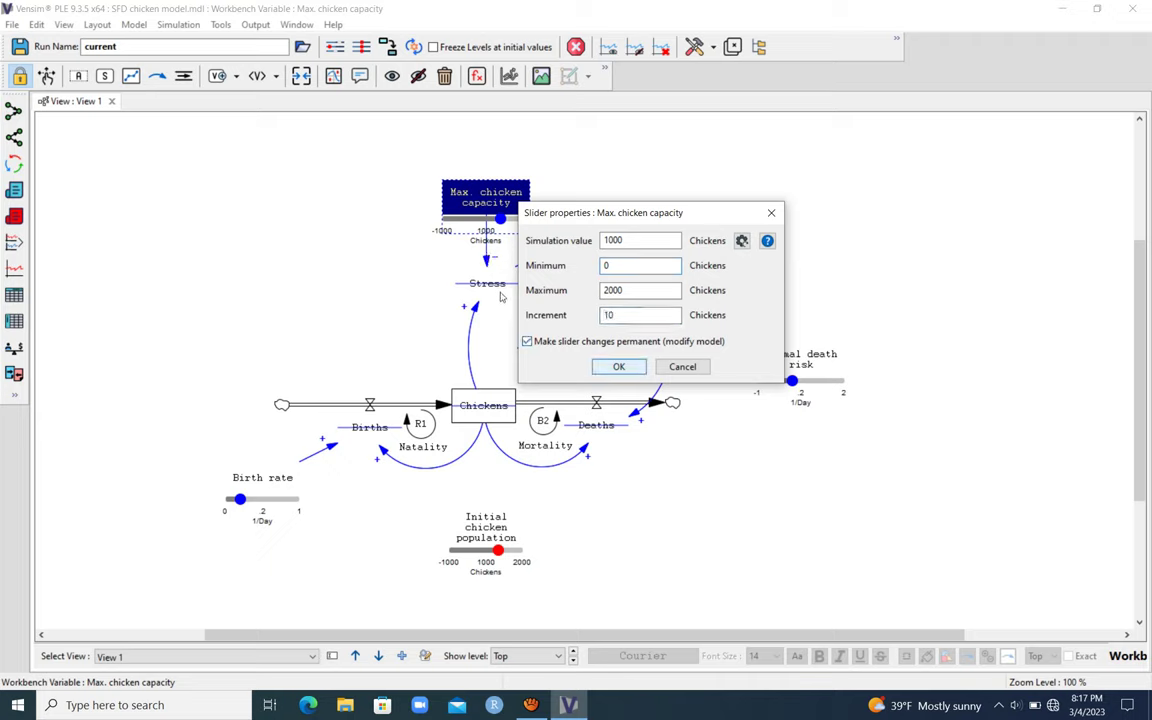
pyautogui.click(614, 266)
pyautogui.click(622, 368)
# Set the Initial chicken population slider to a minimum of 0 and a maximum of 4000 chickens.
pyautogui.click(488, 532)
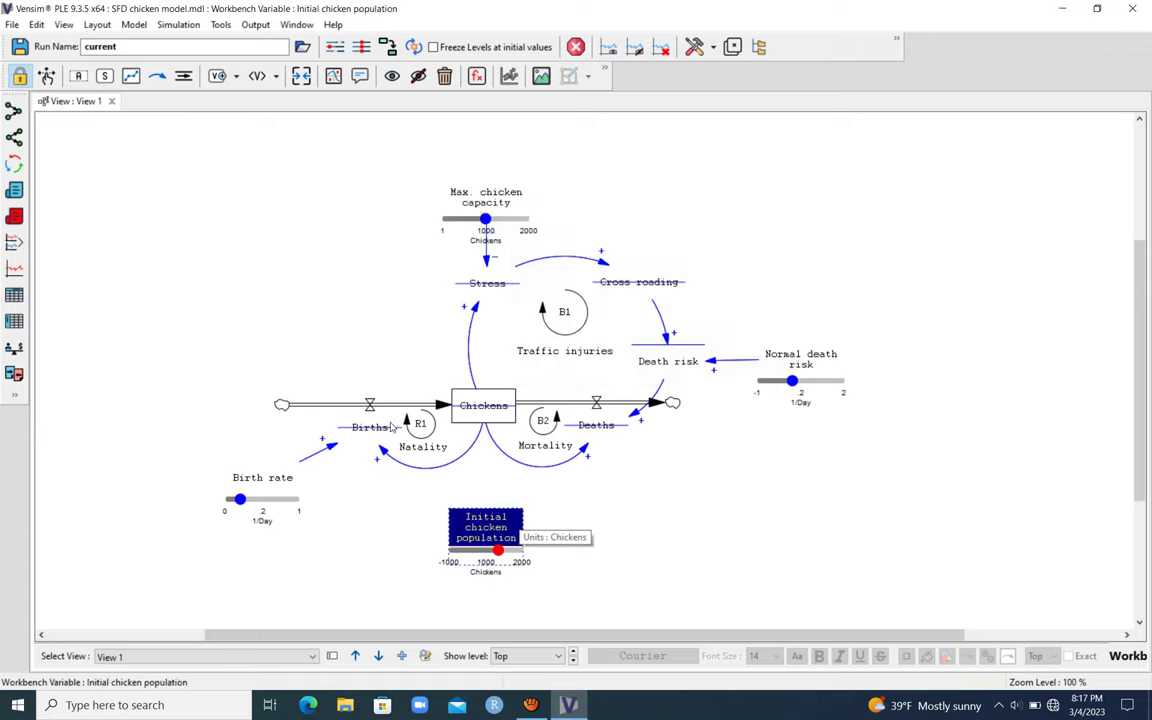
pyautogui.rightClick(514, 525)
pyautogui.click(591, 535)
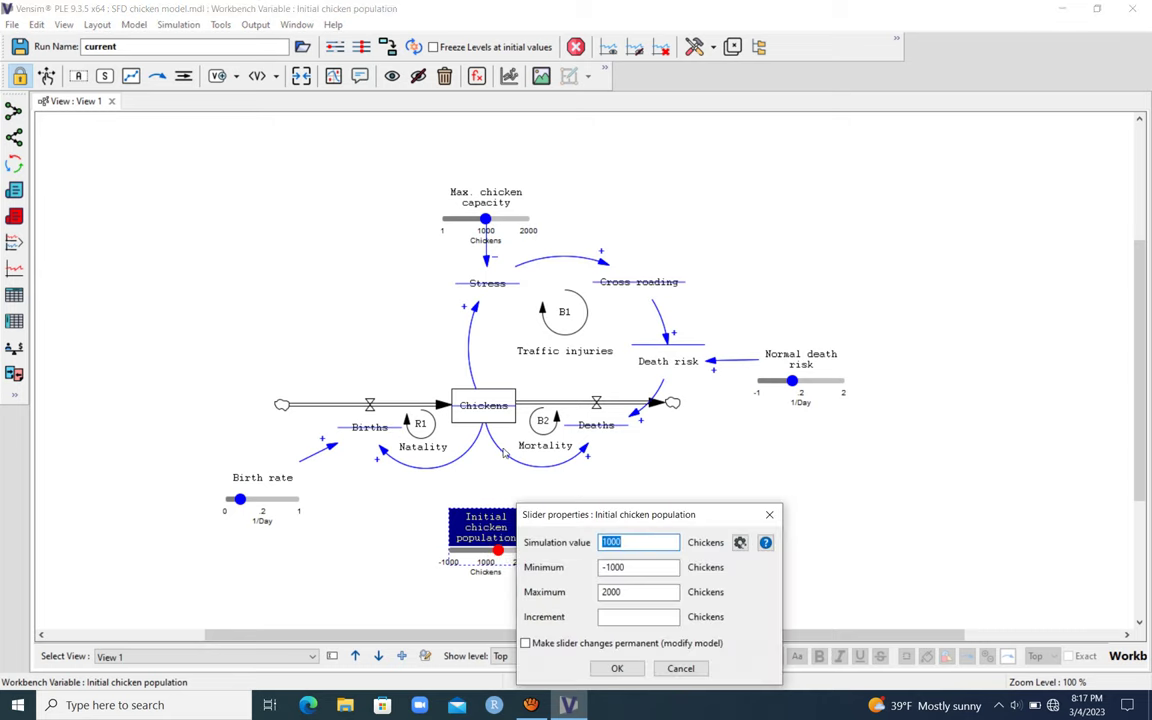
pyautogui.click(629, 567)
pyautogui.press('BackSpace')
pyautogui.press('BackSpace')
pyautogui.press('BackSpace')
pyautogui.press('BackSpace')
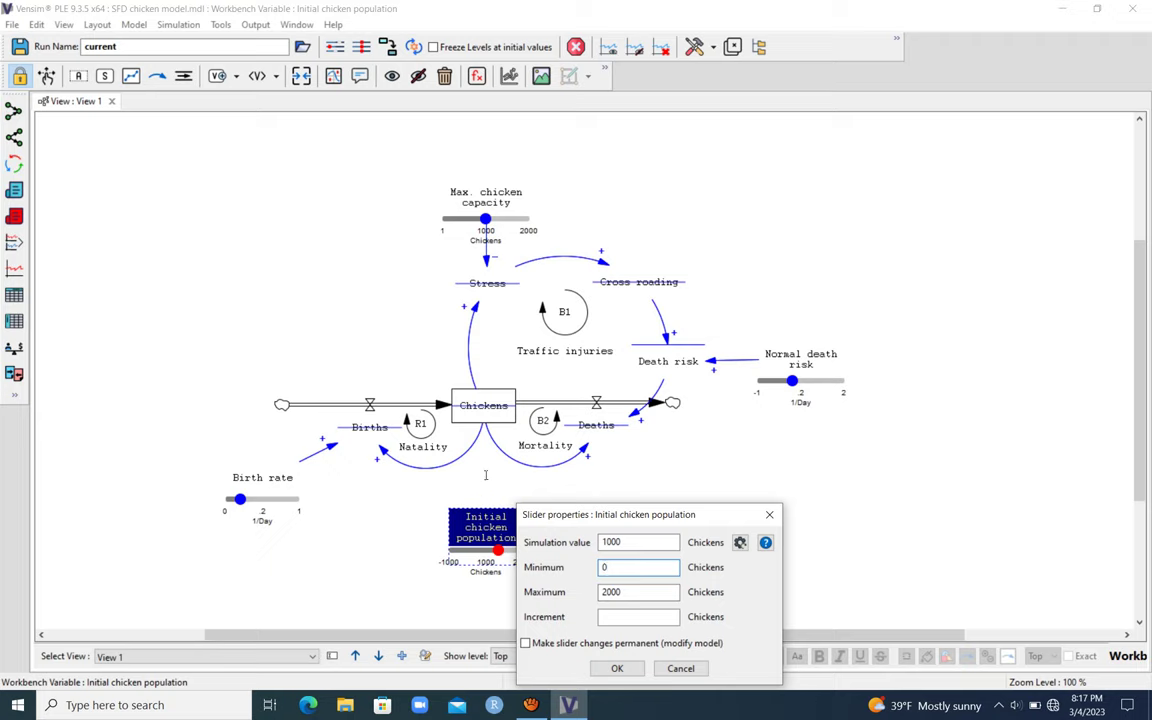
pyautogui.click(608, 592)
pyautogui.press('Tab')
pyautogui.write('1')
pyautogui.press('Return')
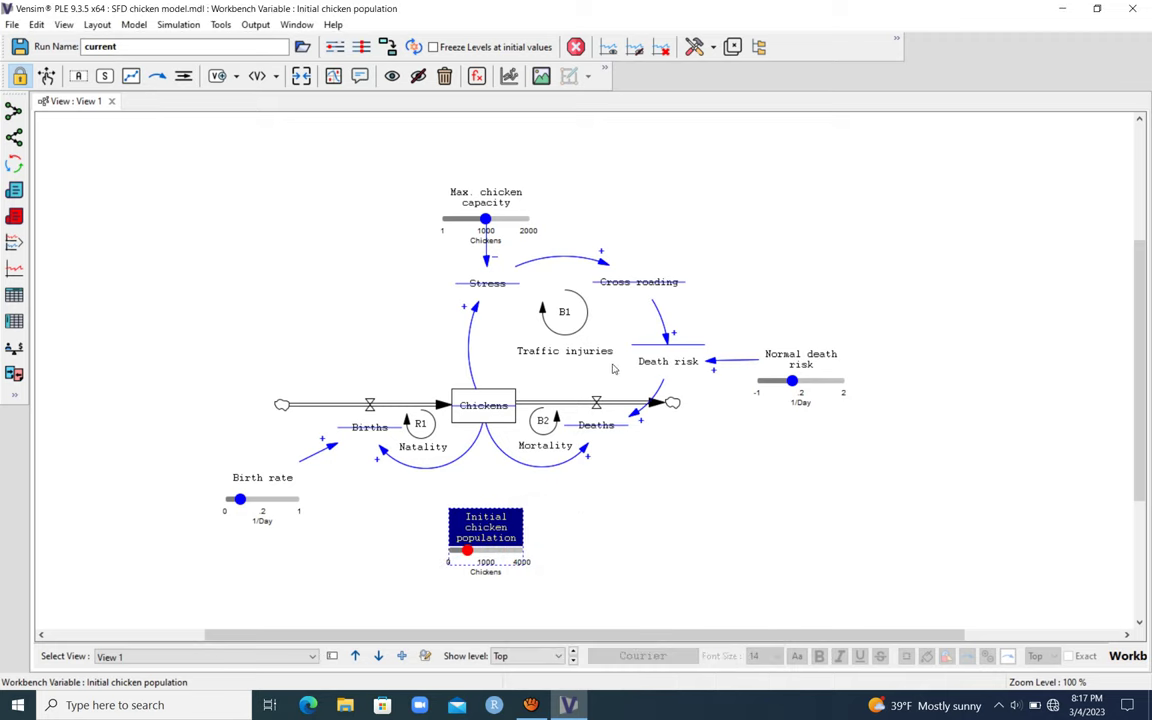
# Set the Normal death risk slider's range from 0 to 1 and give it an increment.
pyautogui.rightClick(805, 365)
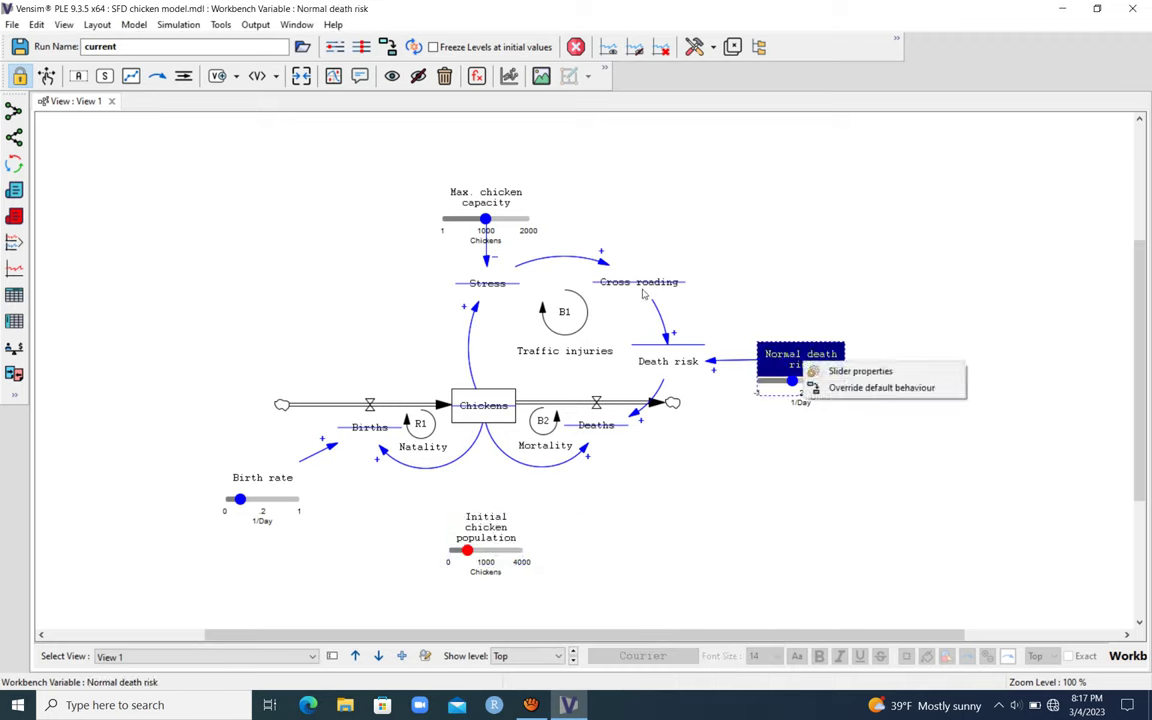
pyautogui.click(860, 371)
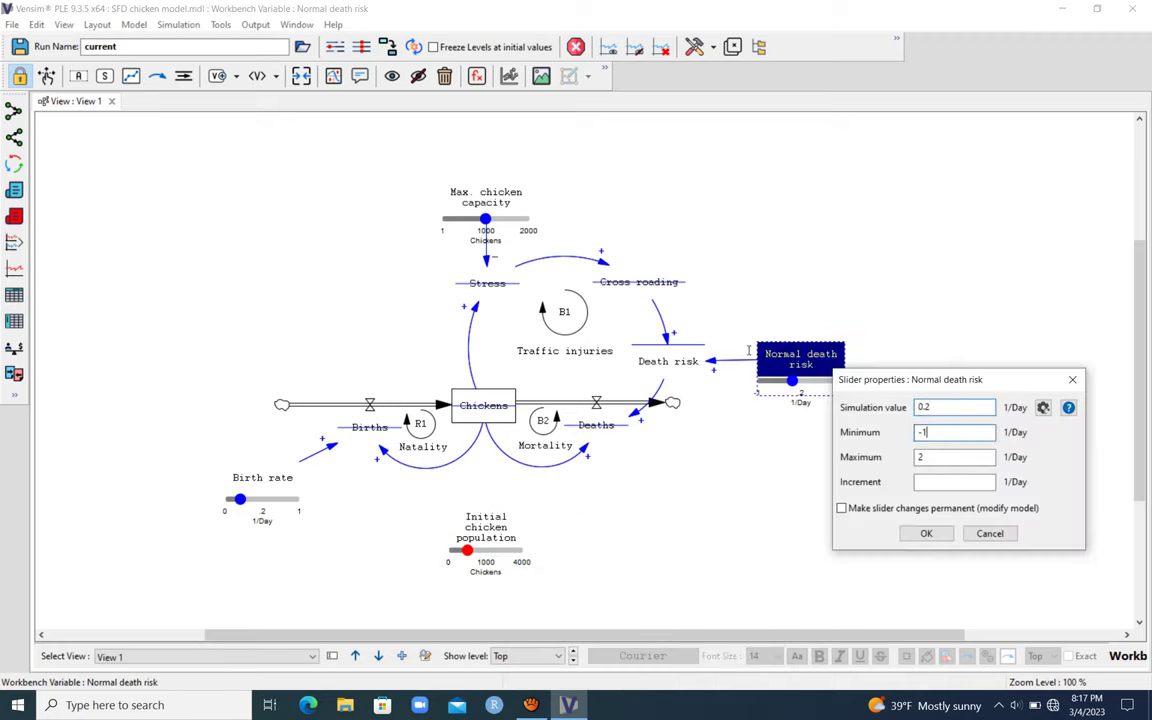
pyautogui.press('Tab')
pyautogui.write('1')
pyautogui.press('Tab')
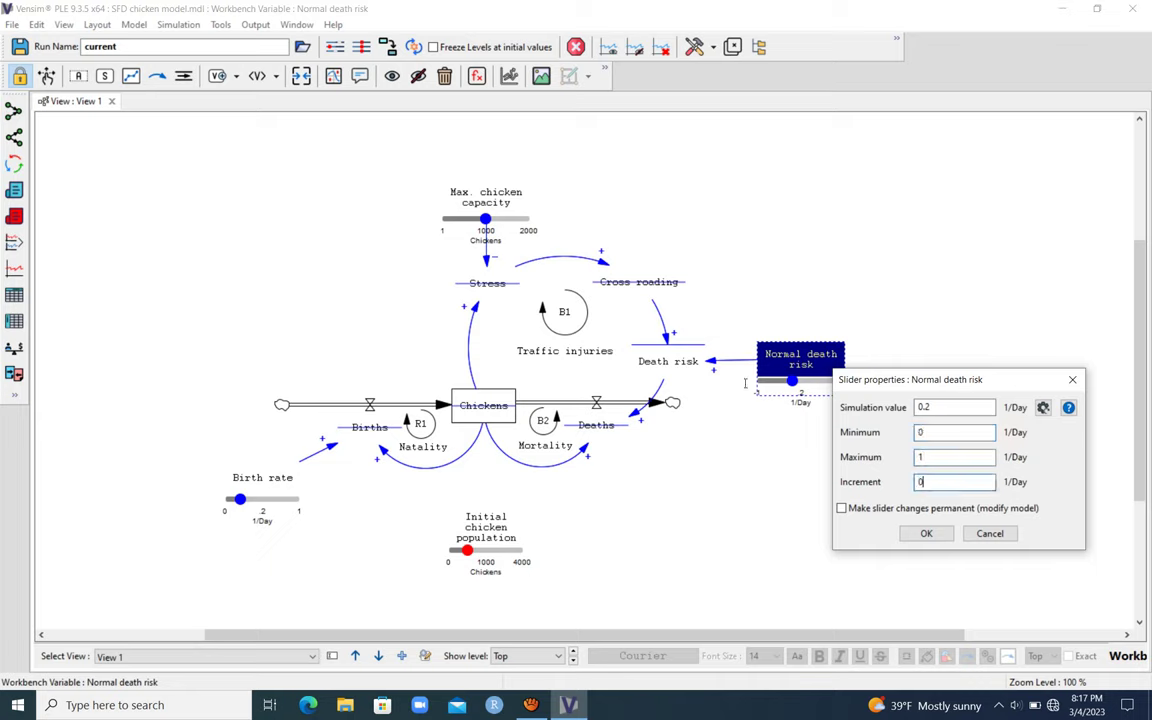
pyautogui.press('Tab')
pyautogui.press('Tab')
pyautogui.press('Return')
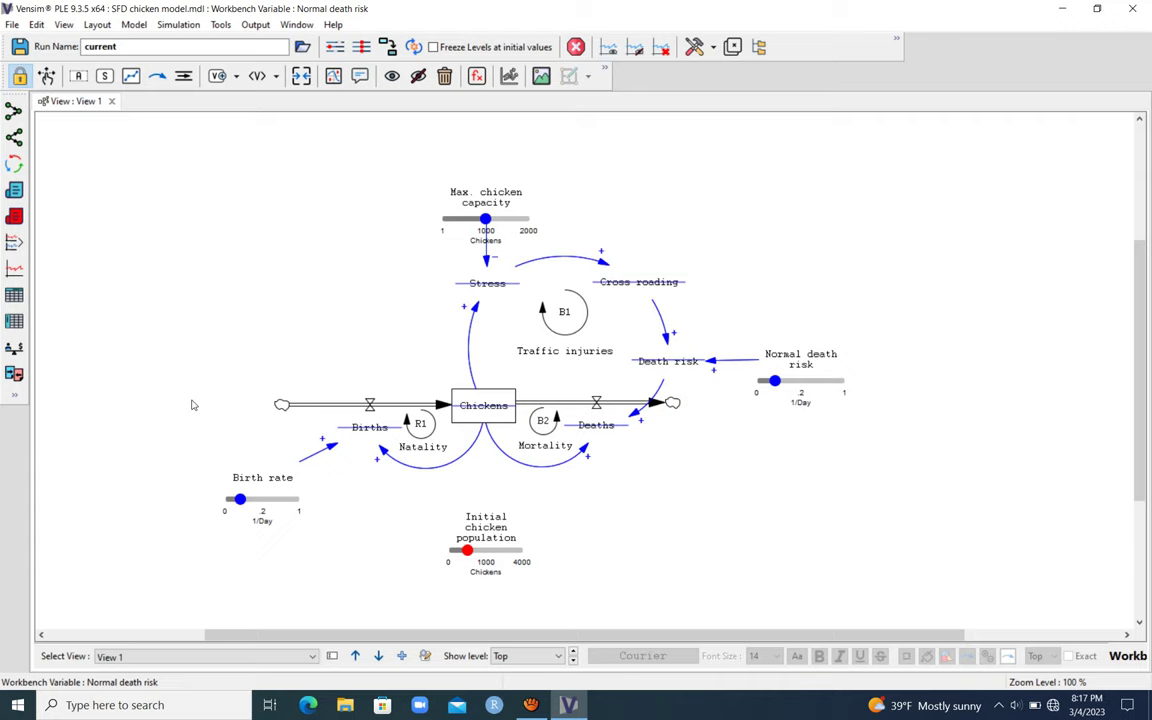
# Raise the simulated Birth rate to 0.3 and lower the Normal death risk to 0.1 per day.
pyautogui.press('Tab')
pyautogui.press('Right')
pyautogui.press('Right')
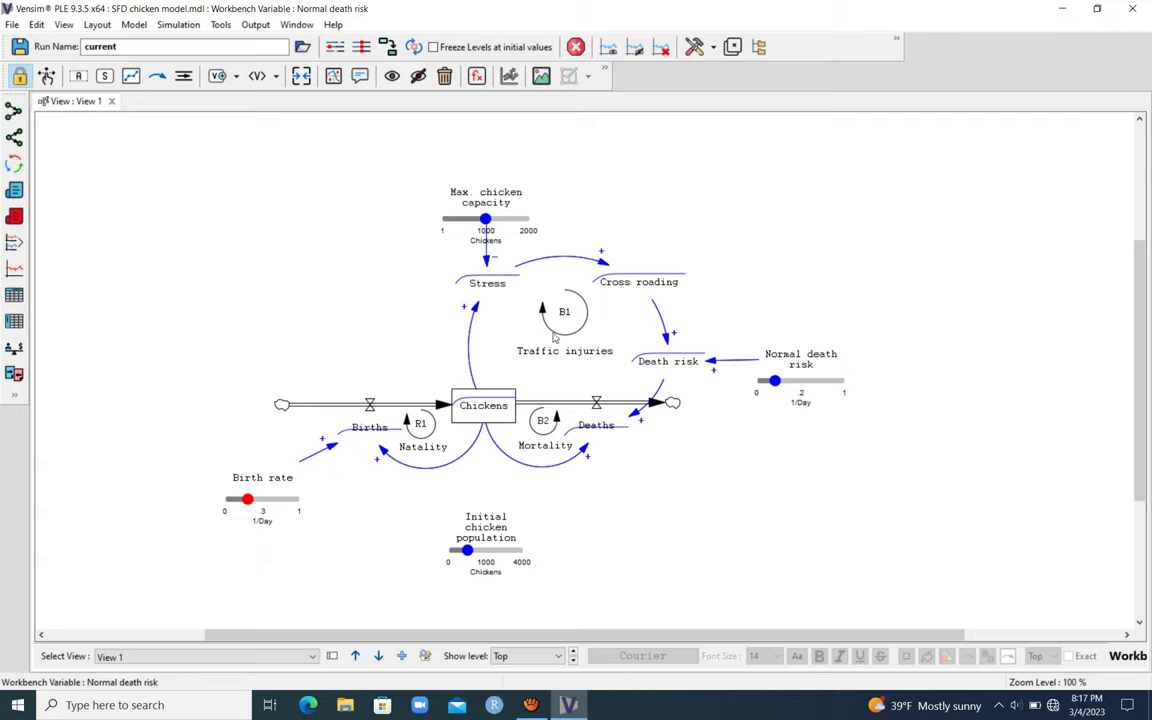
pyautogui.press('Tab')
pyautogui.press('Left')
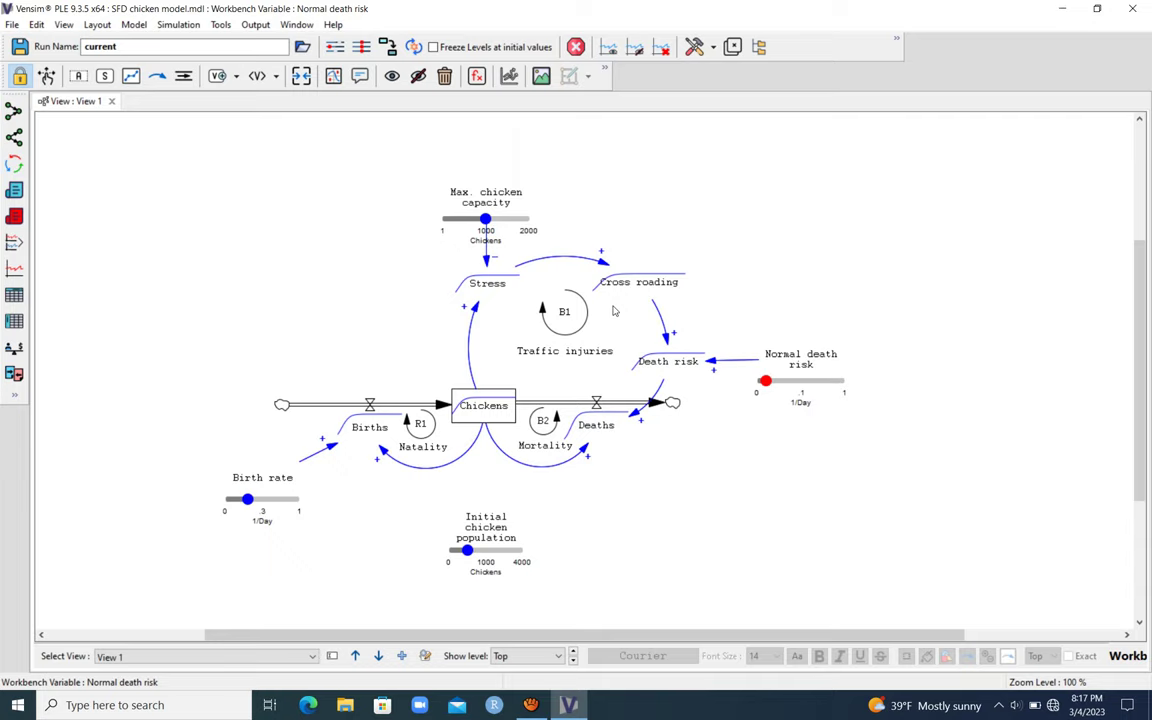
# Vary the Max. chicken capacity slider up and down, leaving it at 971 chickens.
pyautogui.press('Tab')
pyautogui.press('Right')
pyautogui.press('Right')
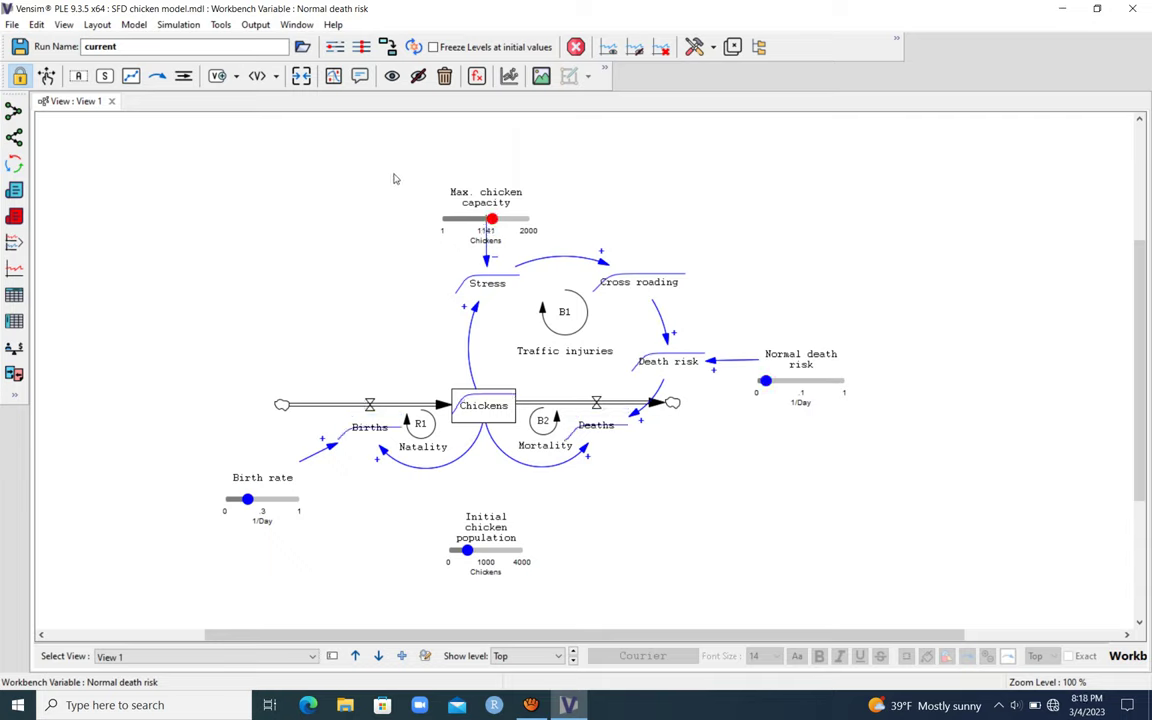
pyautogui.press('Left')
pyautogui.press('Left')
pyautogui.press('Left')
pyautogui.press('Left')
pyautogui.press('Right')
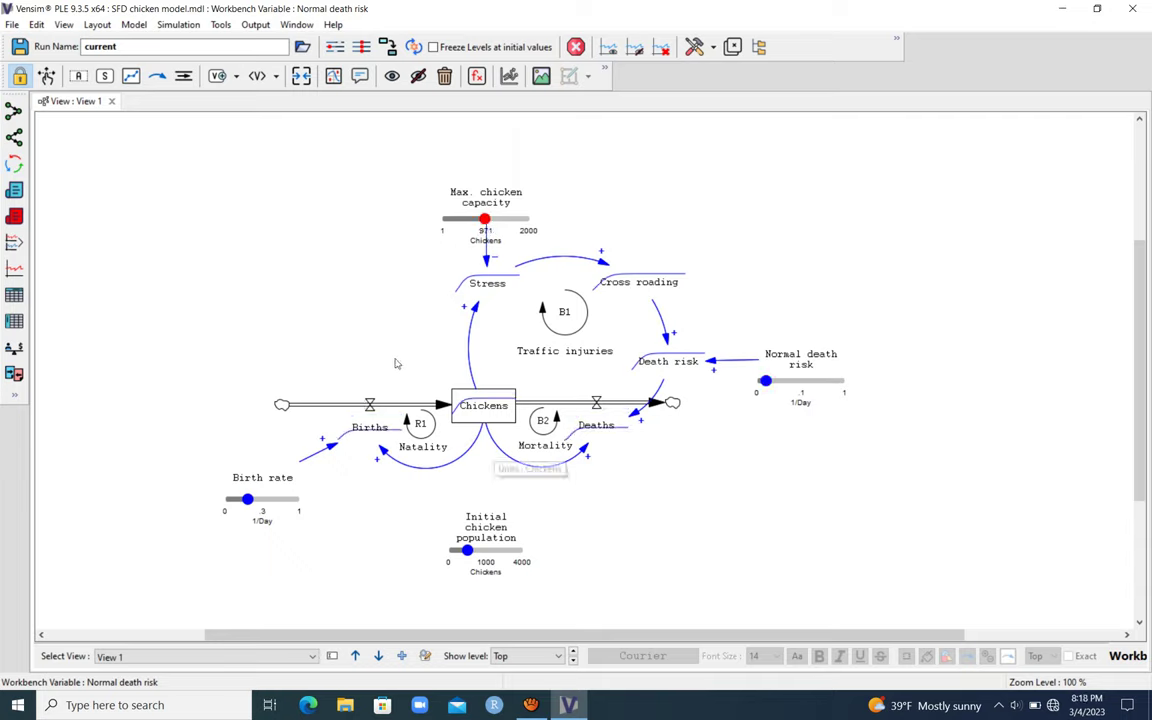
# Lower the Initial chicken population to 120 and display a graph of the Chickens stock over time.
pyautogui.moveTo(467, 550)
pyautogui.mouseDown()
pyautogui.moveTo(480, 550)
pyautogui.moveTo(457, 550)
pyautogui.mouseUp()
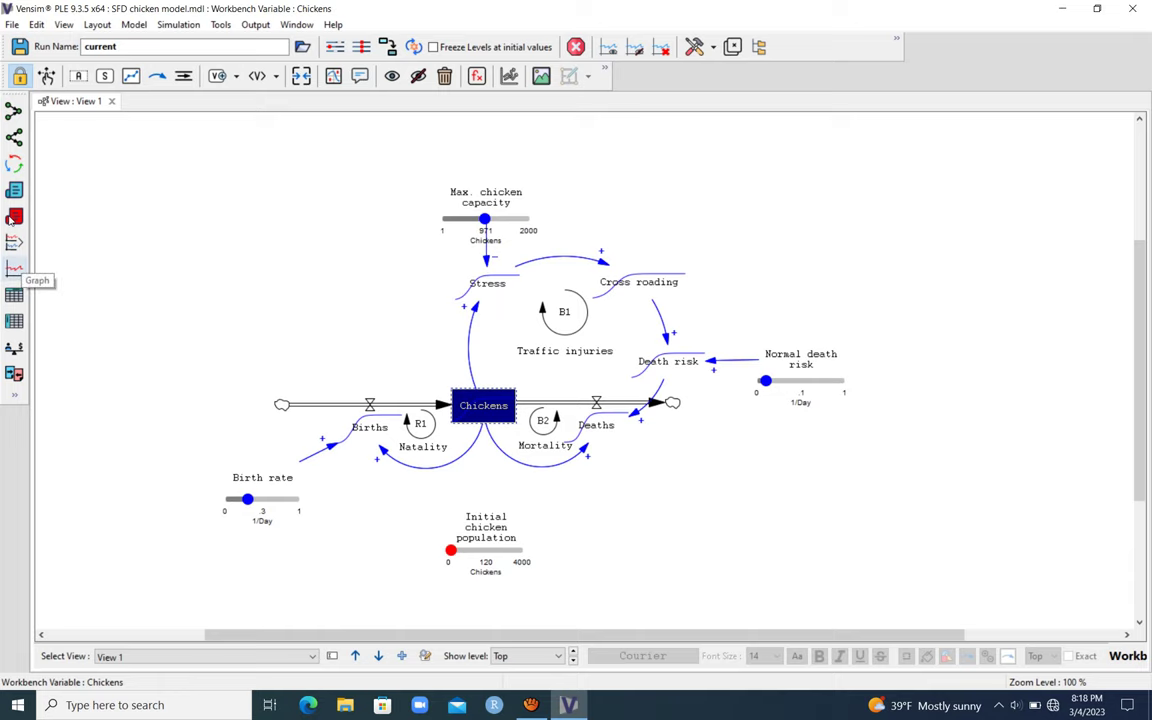
pyautogui.click(14, 268)
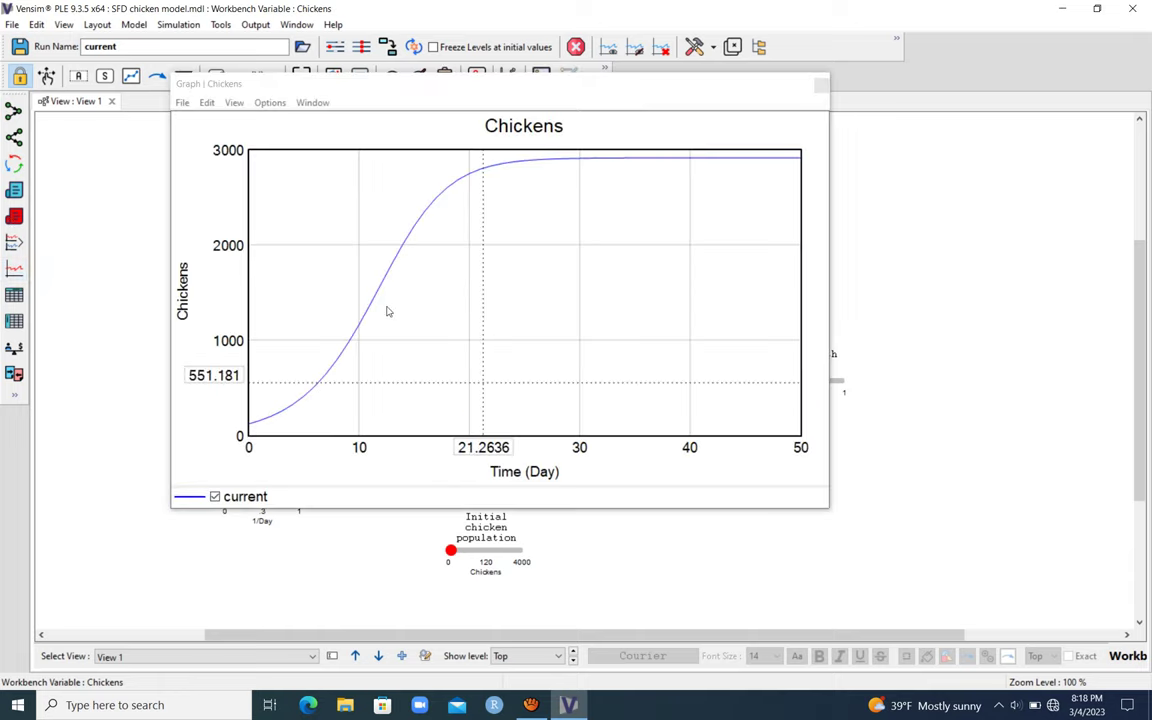